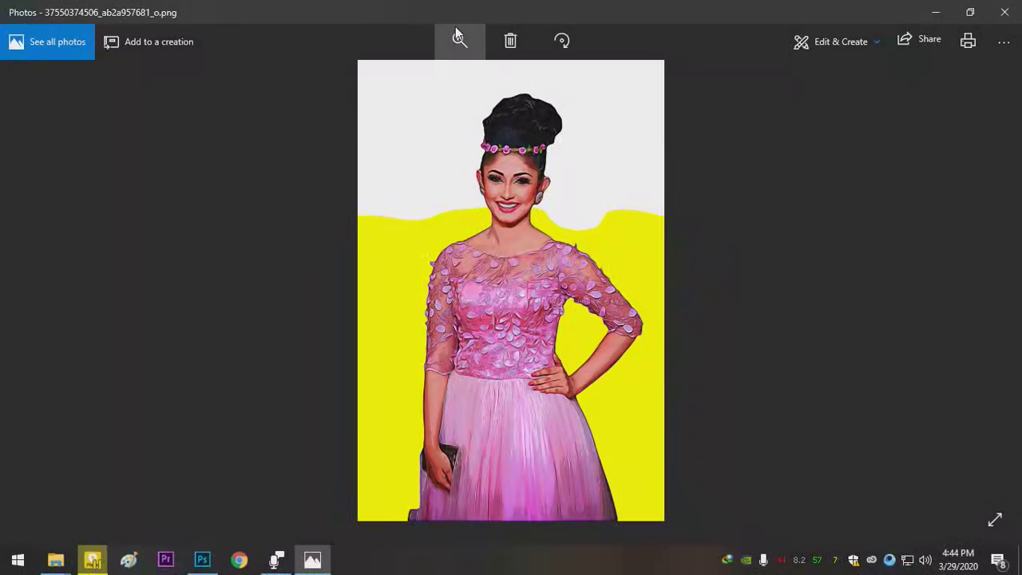
# Examine the finished cartoon portrait of the woman in the pink dress up close, especially her dress, face and hair
pyautogui.click(419, 88)
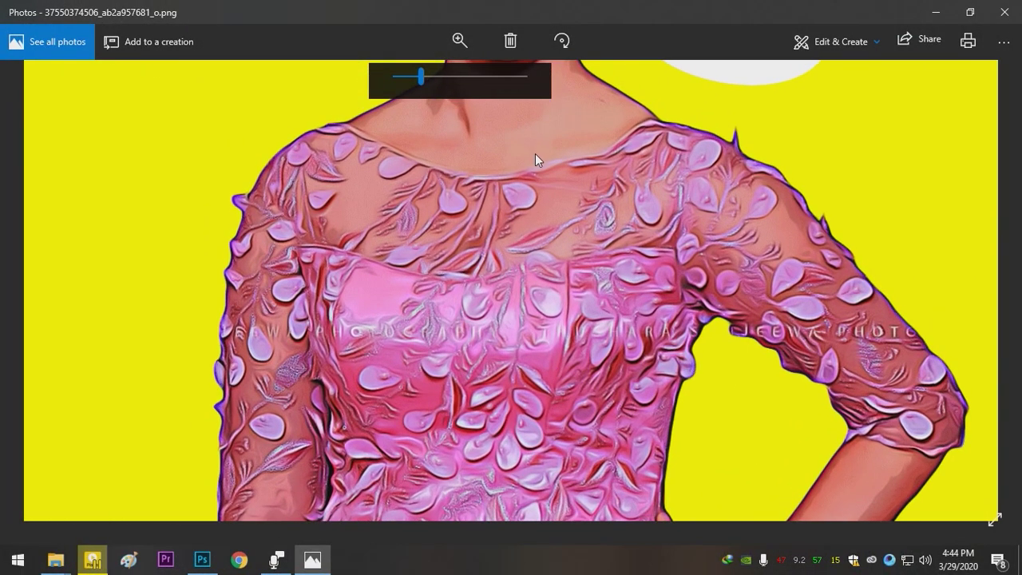
pyautogui.moveTo(536, 144); pyautogui.dragTo(541, 456)
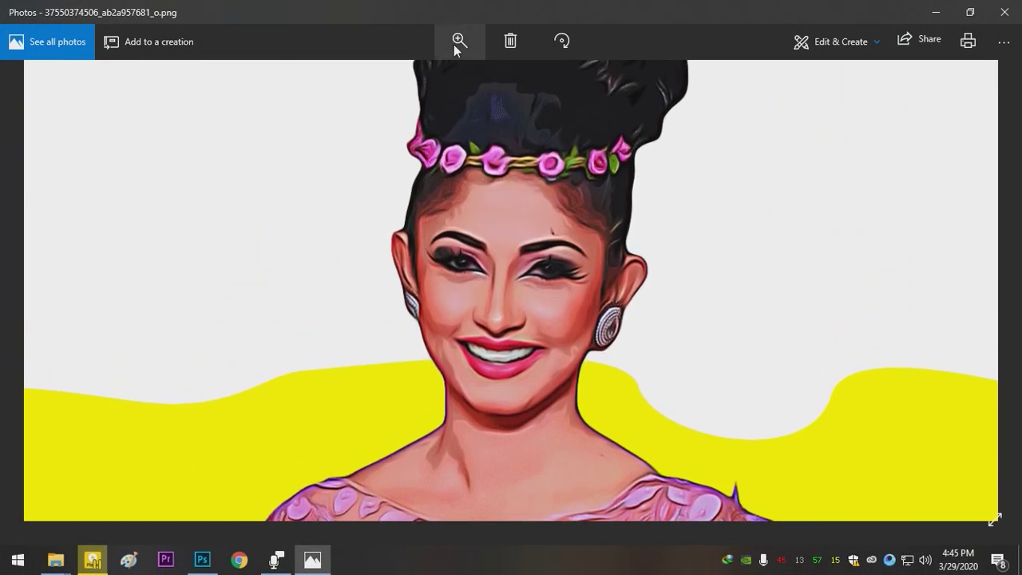
pyautogui.click(454, 44)
pyautogui.moveTo(423, 77)
pyautogui.mouseDown()
pyautogui.moveTo(406, 80)
pyautogui.moveTo(416, 80)
pyautogui.mouseUp()
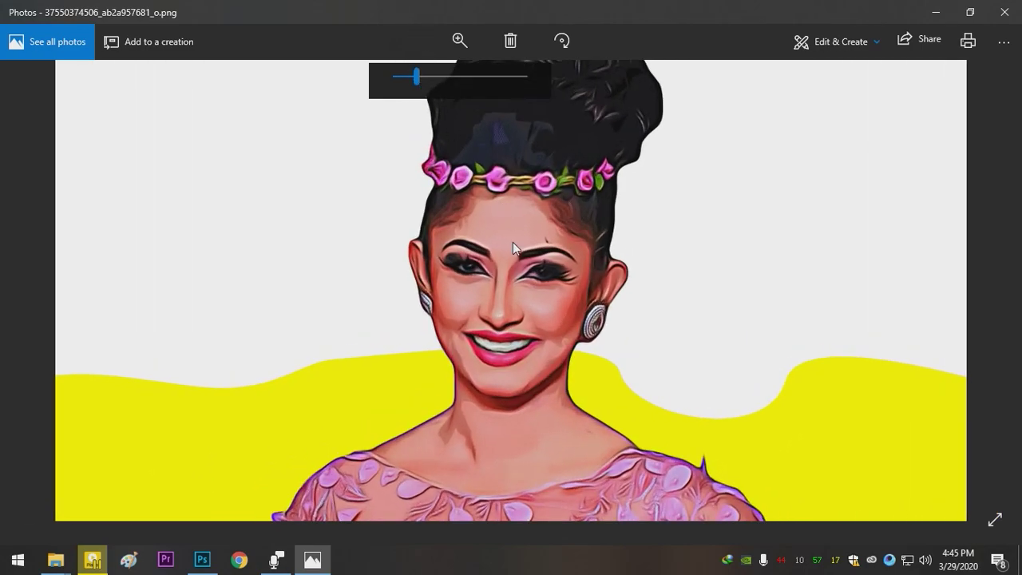
pyautogui.moveTo(513, 242); pyautogui.dragTo(516, 179)
pyautogui.moveTo(532, 285); pyautogui.dragTo(489, 151)
pyautogui.click(461, 42)
pyautogui.moveTo(417, 77); pyautogui.dragTo(394, 79)
pyautogui.click(604, 262)
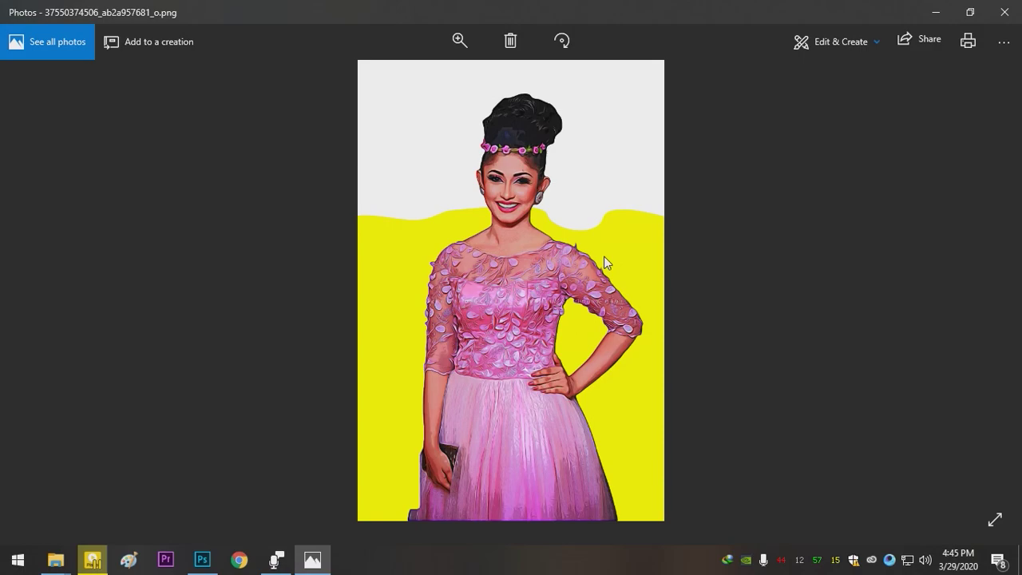
# Examine the other two finished cartoon portraits, the woman with the red scarf and the man in the patterned shirt
pyautogui.press('Right')
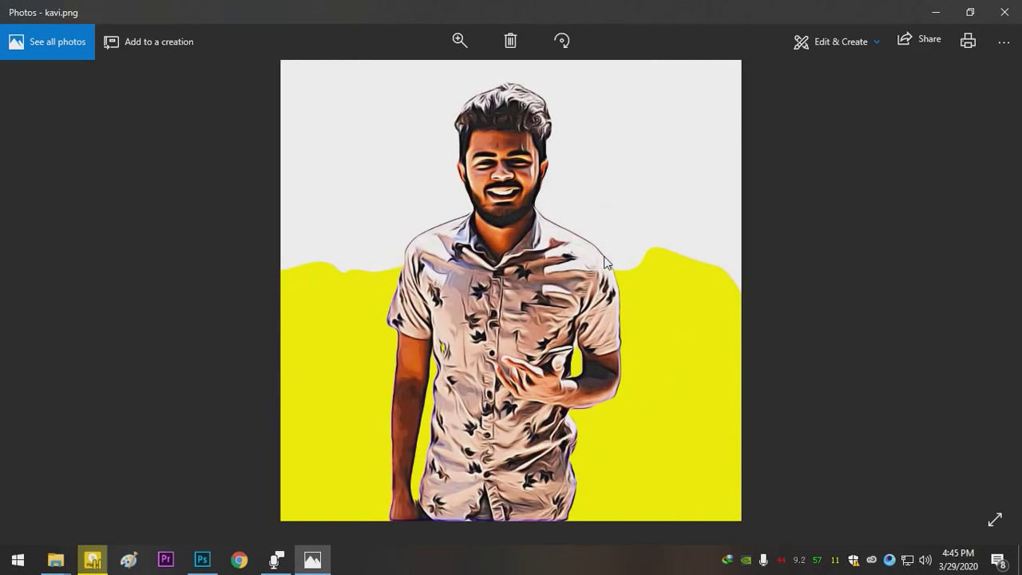
pyautogui.press('Left')
pyautogui.click(460, 40)
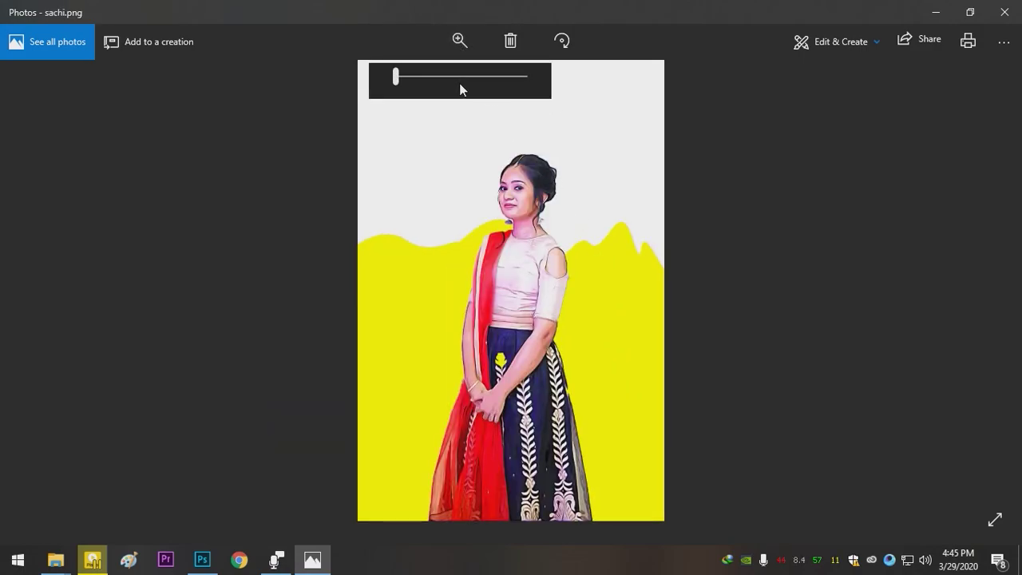
pyautogui.moveTo(463, 83); pyautogui.dragTo(497, 83)
pyautogui.scroll(-5, 564, 356)
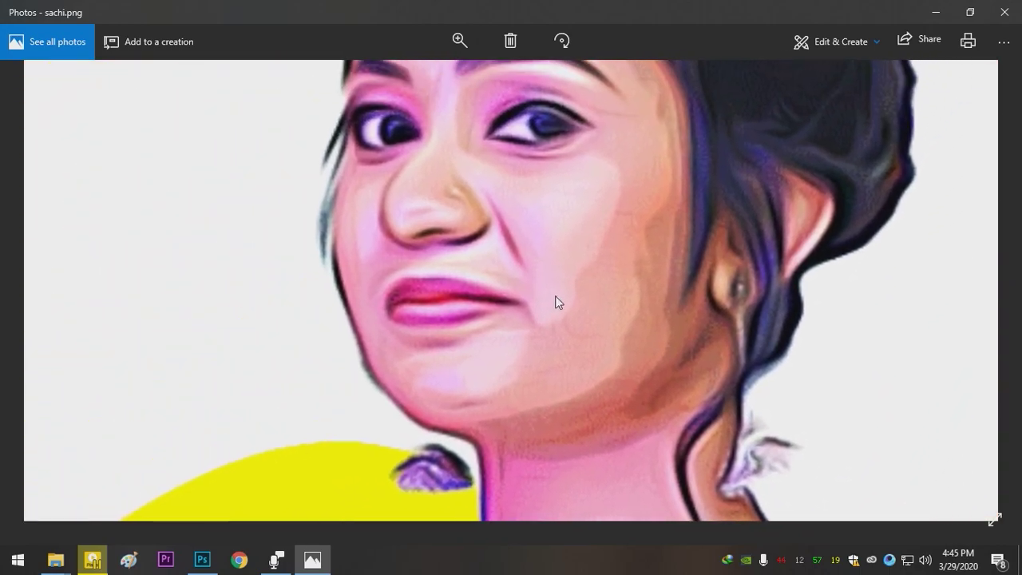
pyautogui.press('Right')
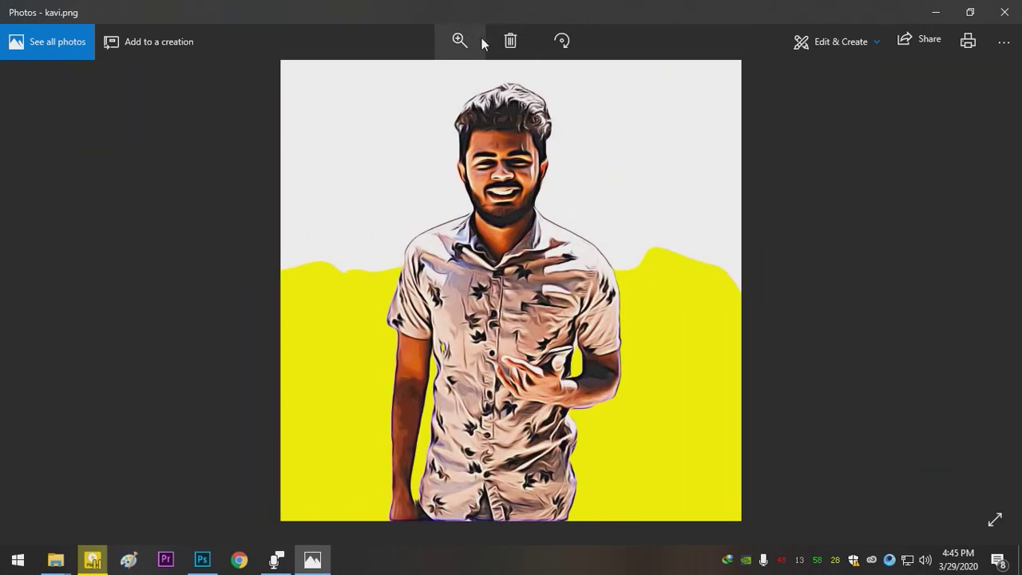
pyautogui.click(460, 41)
pyautogui.moveTo(459, 80); pyautogui.dragTo(388, 116)
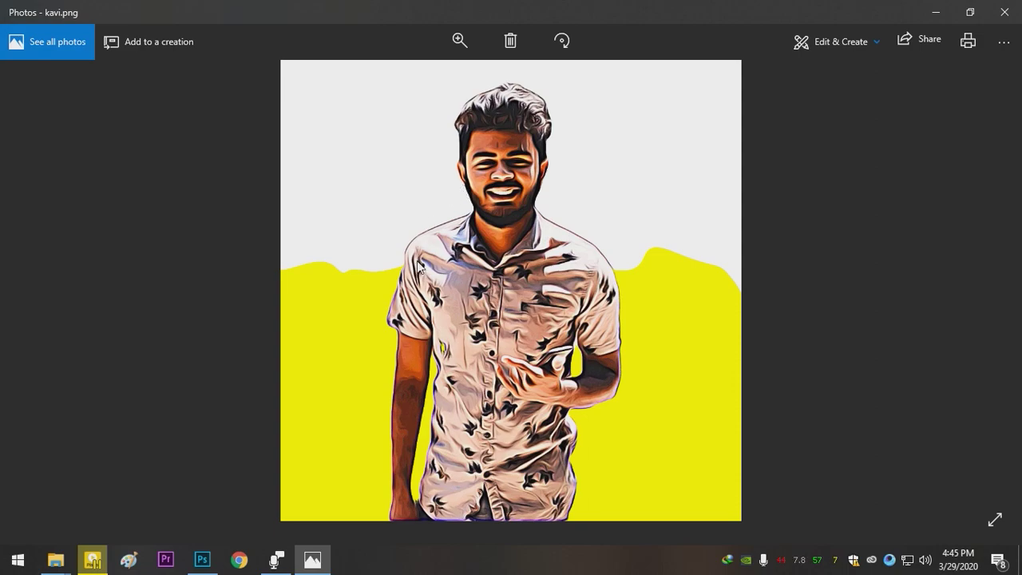
# Switch to Photoshop, open the recent photo of the woman in the pink dress and duplicate its Background layer
pyautogui.click(202, 559)
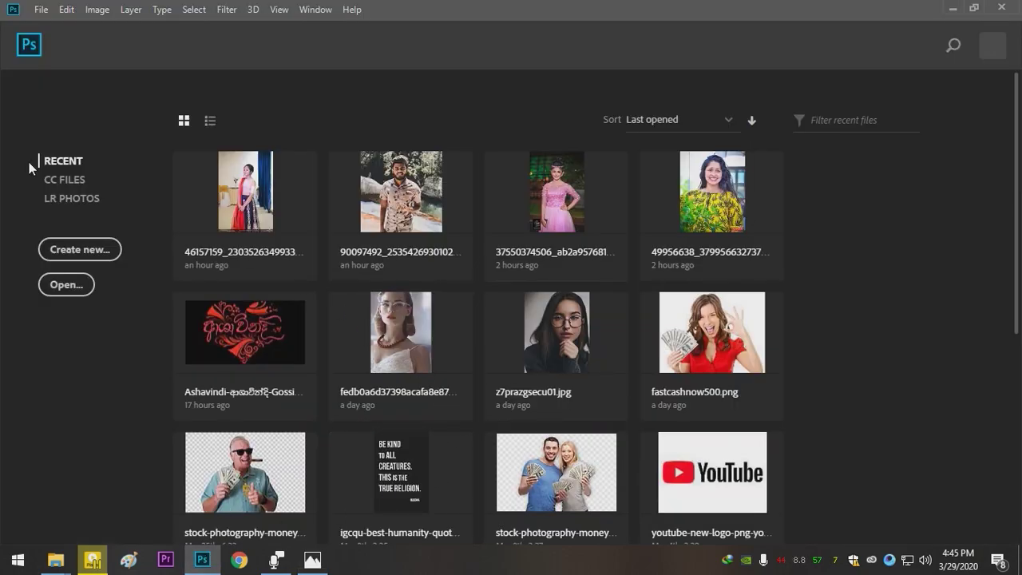
pyautogui.click(548, 194)
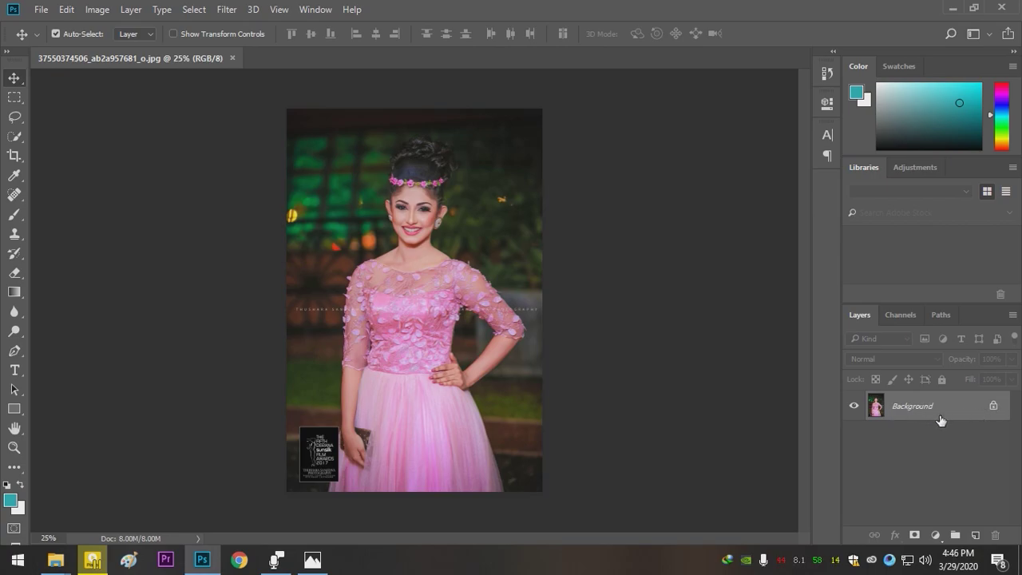
pyautogui.press('ctrl')
pyautogui.hotkey('ctrl', 'j')
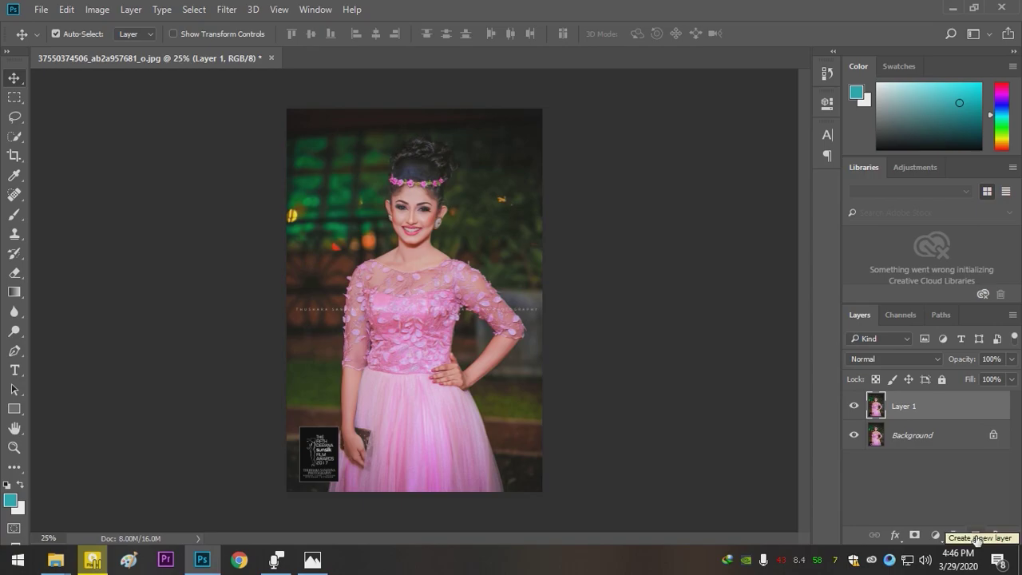
pyautogui.click(918, 439)
pyautogui.click(925, 404)
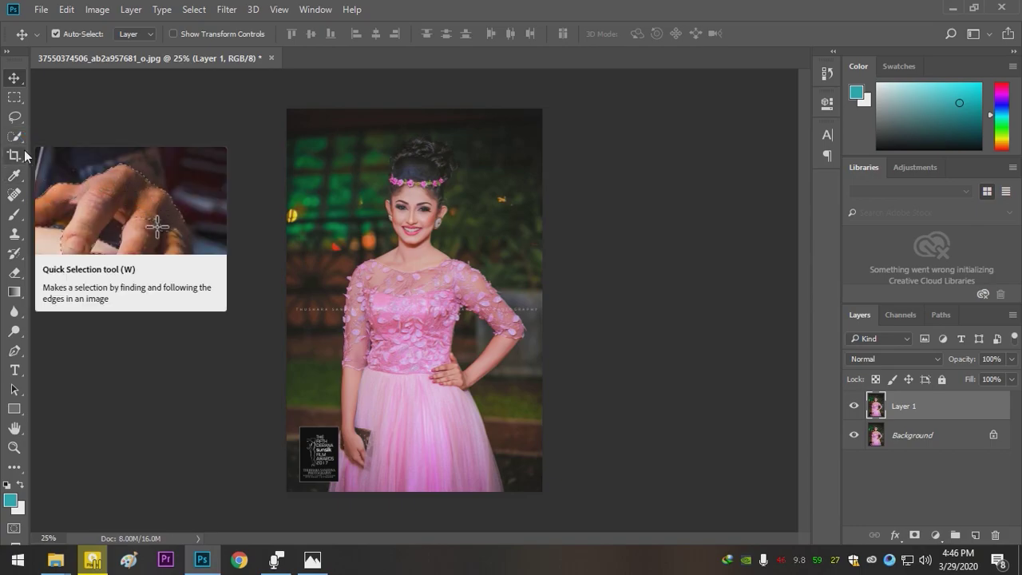
# Select the woman's skirt, bodice, arms and shoulders up to the neck on the duplicated layer with the Quick Selection tool
pyautogui.press('w')
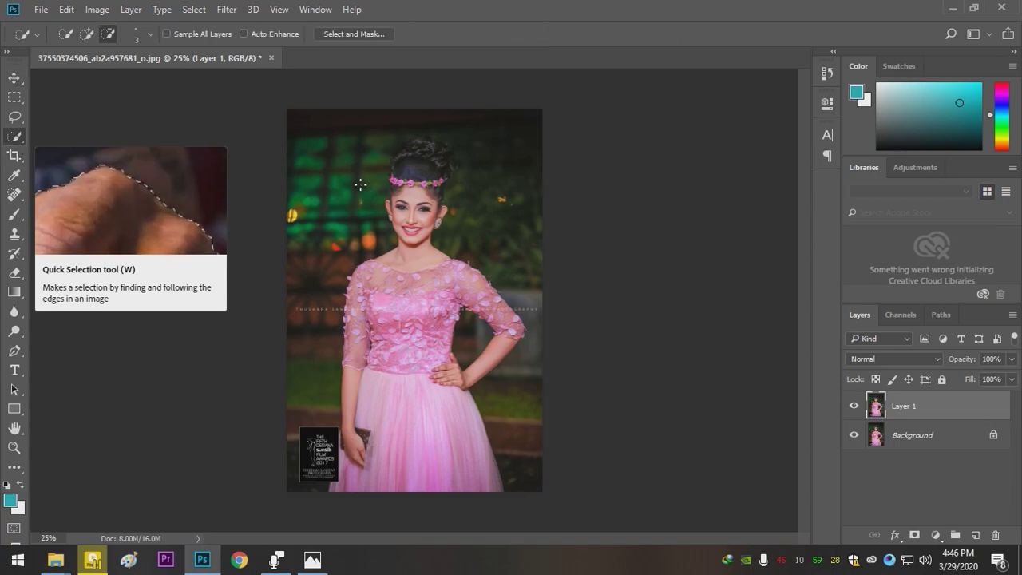
pyautogui.rightClick(18, 140)
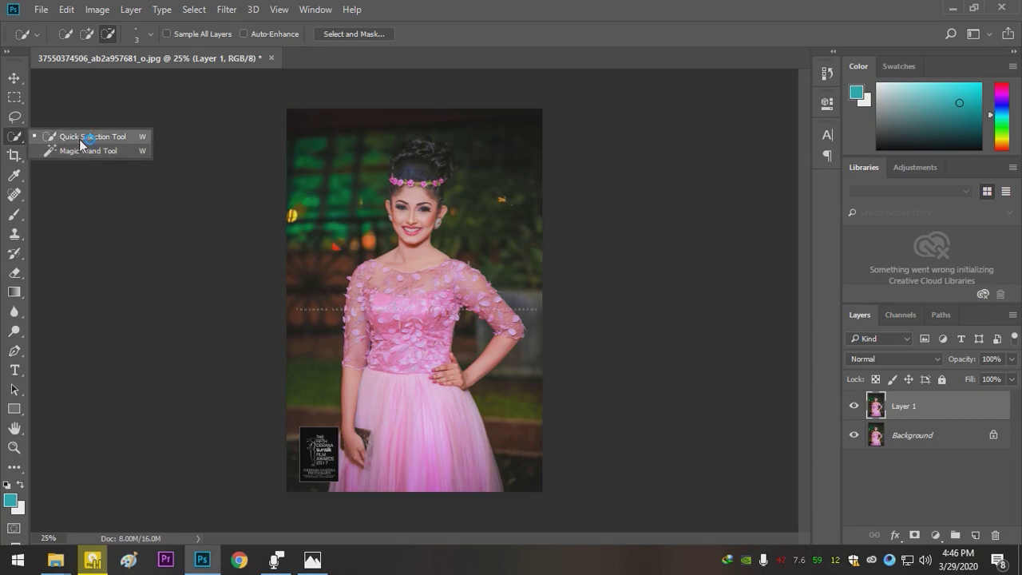
pyautogui.click(14, 141)
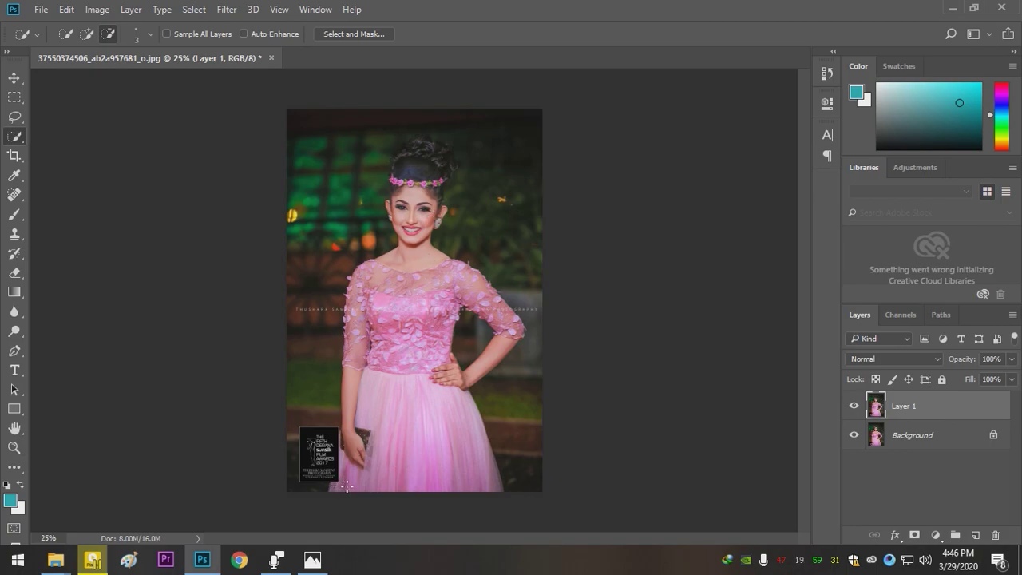
pyautogui.moveTo(368, 479)
pyautogui.mouseDown()
pyautogui.moveTo(411, 427)
pyautogui.moveTo(398, 406)
pyautogui.moveTo(356, 451)
pyautogui.moveTo(384, 434)
pyautogui.mouseUp()
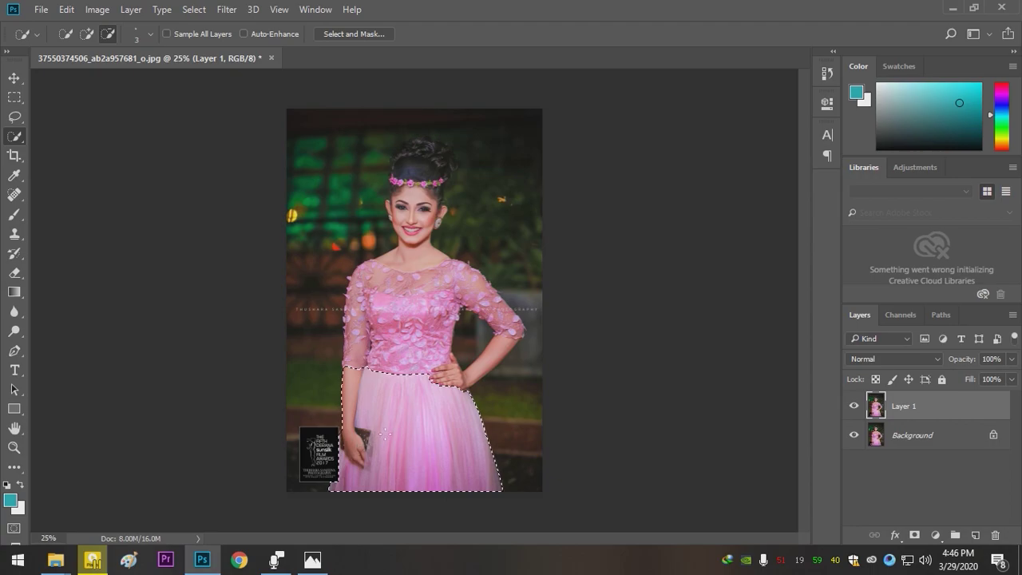
pyautogui.moveTo(404, 355)
pyautogui.mouseDown()
pyautogui.moveTo(352, 342)
pyautogui.moveTo(356, 276)
pyautogui.moveTo(380, 276)
pyautogui.moveTo(403, 351)
pyautogui.moveTo(447, 332)
pyautogui.moveTo(420, 247)
pyautogui.moveTo(475, 287)
pyautogui.moveTo(511, 342)
pyautogui.moveTo(503, 345)
pyautogui.mouseUp()
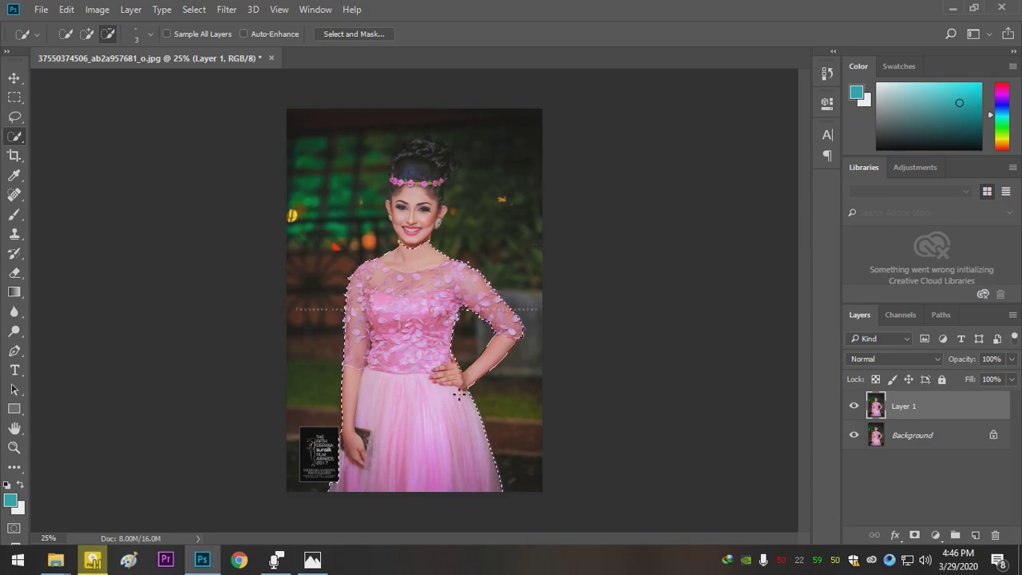
# Add the woman's chin, mouth and face up to the forehead to the existing selection with the Quick Selection tool
pyautogui.click(14, 447)
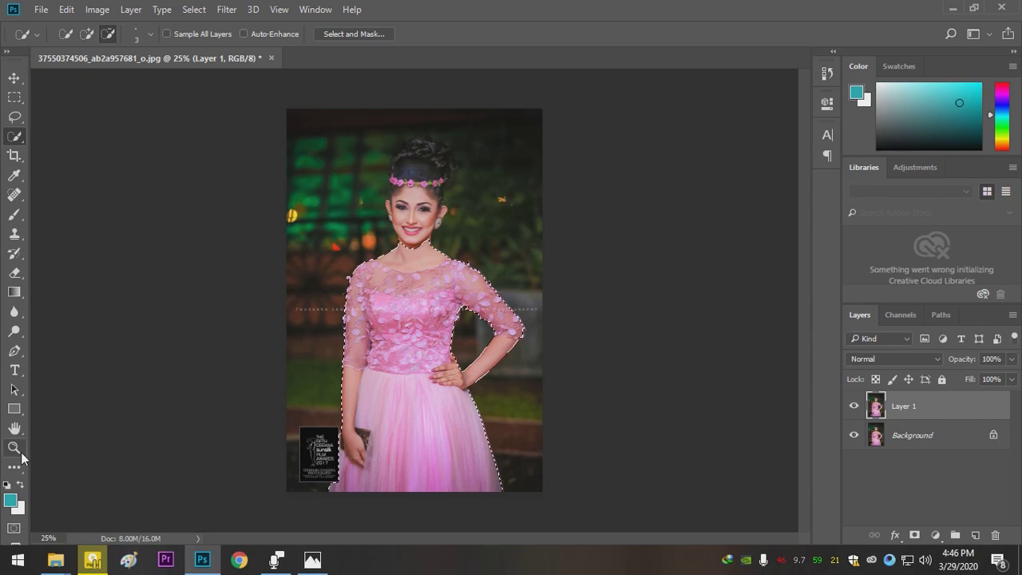
pyautogui.moveTo(419, 191); pyautogui.dragTo(470, 297)
pyautogui.moveTo(458, 240); pyautogui.dragTo(472, 337)
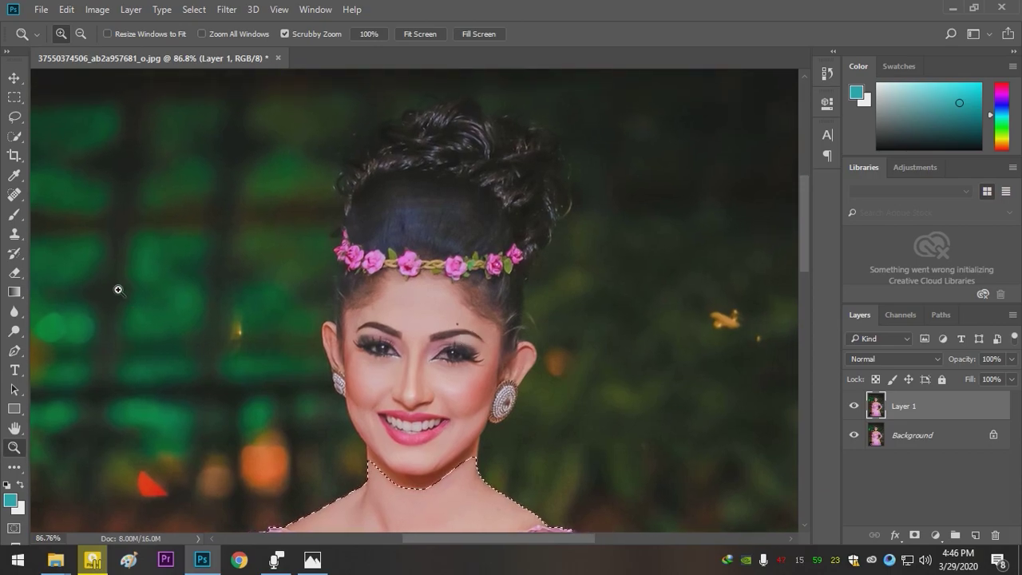
pyautogui.click(14, 136)
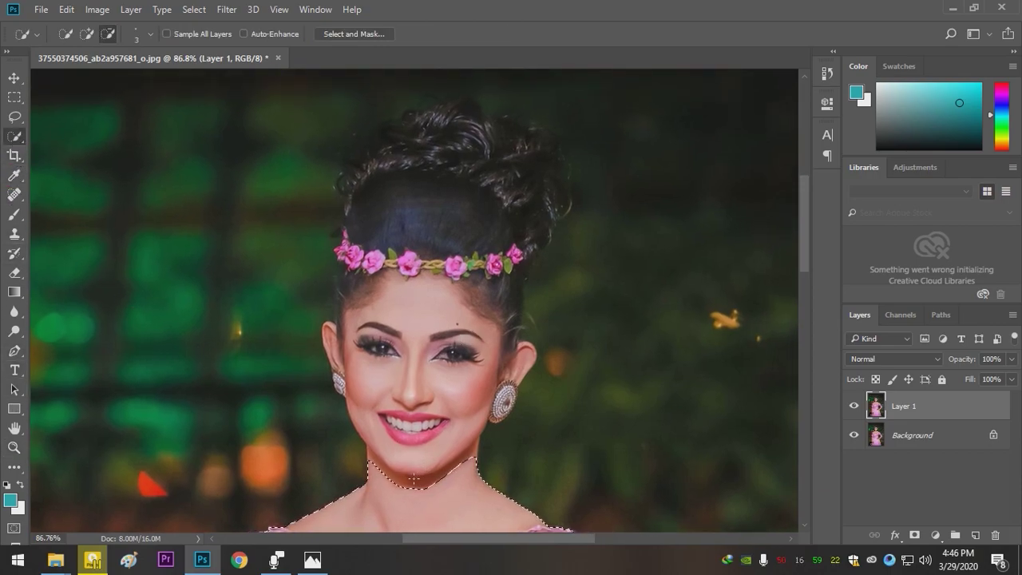
pyautogui.click(87, 34)
pyautogui.moveTo(412, 489)
pyautogui.mouseDown()
pyautogui.moveTo(418, 444)
pyautogui.moveTo(391, 448)
pyautogui.moveTo(422, 470)
pyautogui.moveTo(408, 483)
pyautogui.moveTo(422, 460)
pyautogui.moveTo(432, 475)
pyautogui.moveTo(463, 467)
pyautogui.mouseUp()
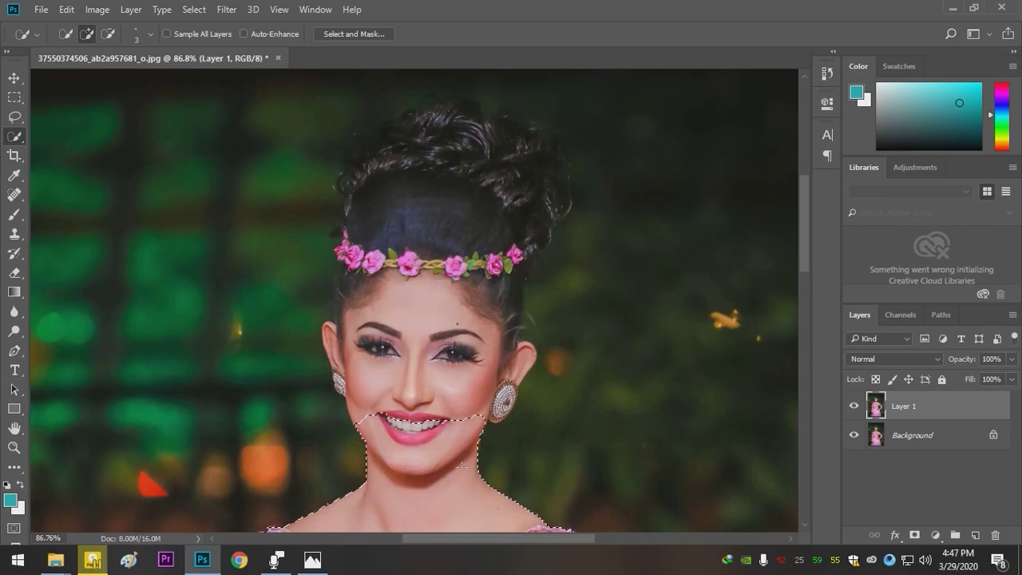
pyautogui.moveTo(405, 436)
pyautogui.mouseDown()
pyautogui.moveTo(351, 359)
pyautogui.moveTo(403, 404)
pyautogui.mouseUp()
pyautogui.moveTo(346, 337); pyautogui.dragTo(397, 273)
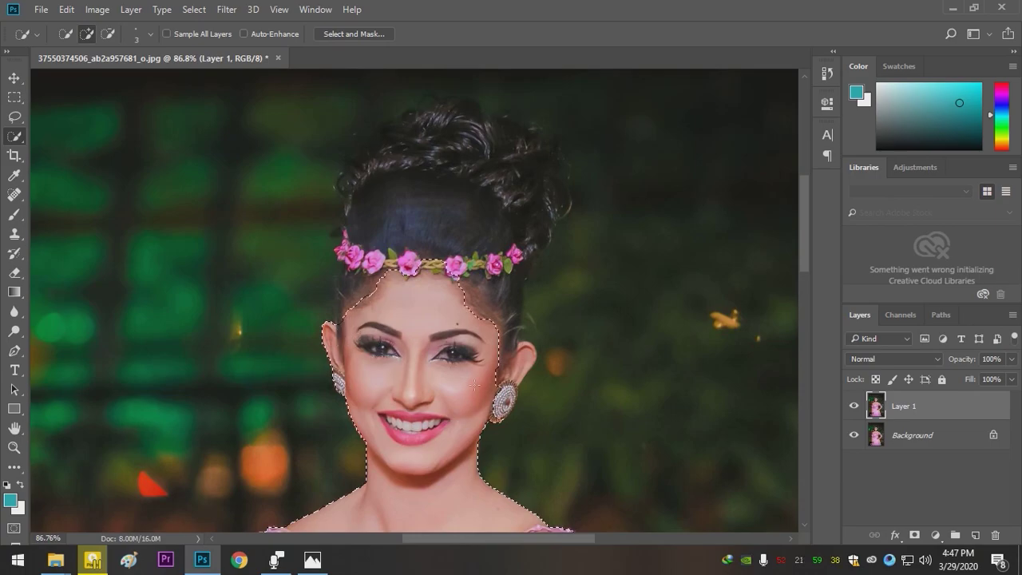
# Extend the selection over the remaining ear and earring, the flower headband and the whole hair bun
pyautogui.moveTo(509, 384)
pyautogui.mouseDown()
pyautogui.moveTo(523, 366)
pyautogui.moveTo(493, 265)
pyautogui.moveTo(516, 297)
pyautogui.mouseUp()
pyautogui.moveTo(403, 249)
pyautogui.mouseDown()
pyautogui.moveTo(375, 260)
pyautogui.moveTo(351, 307)
pyautogui.mouseUp()
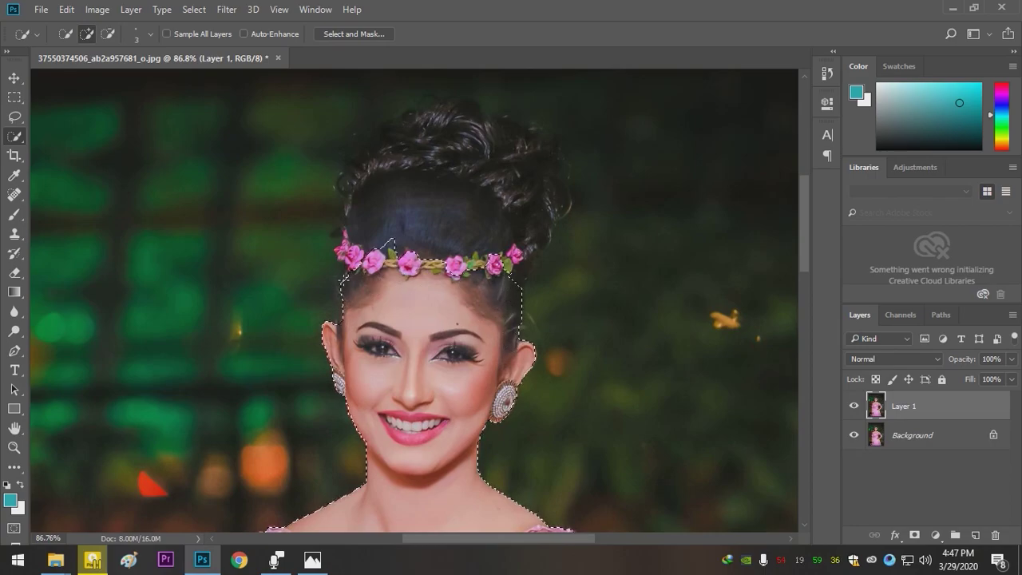
pyautogui.moveTo(349, 282)
pyautogui.mouseDown()
pyautogui.moveTo(399, 208)
pyautogui.moveTo(472, 229)
pyautogui.mouseUp()
pyautogui.click(533, 275)
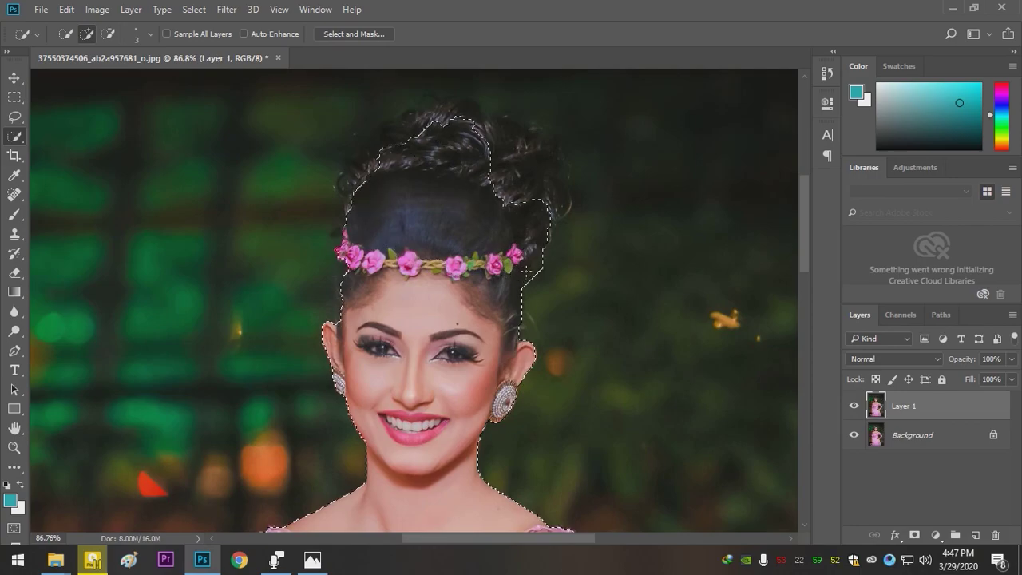
pyautogui.moveTo(550, 180)
pyautogui.mouseDown()
pyautogui.moveTo(558, 209)
pyautogui.moveTo(527, 145)
pyautogui.moveTo(450, 104)
pyautogui.moveTo(367, 156)
pyautogui.moveTo(335, 192)
pyautogui.moveTo(363, 144)
pyautogui.mouseUp()
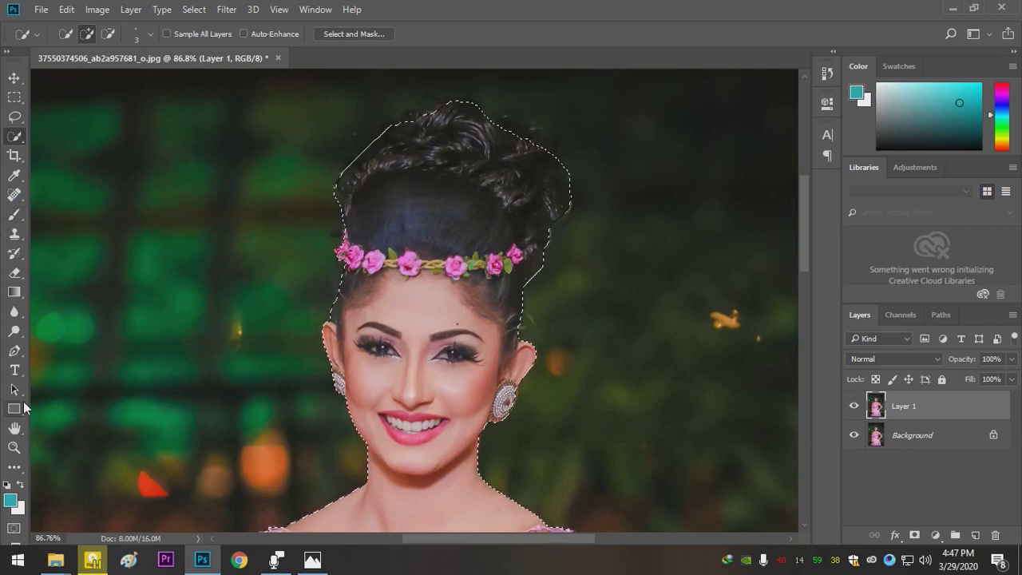
# Refine the selection at the hairline above the ear, subtracting the green background and adding back the ear's edge
pyautogui.click(13, 447)
pyautogui.moveTo(327, 319); pyautogui.dragTo(423, 383)
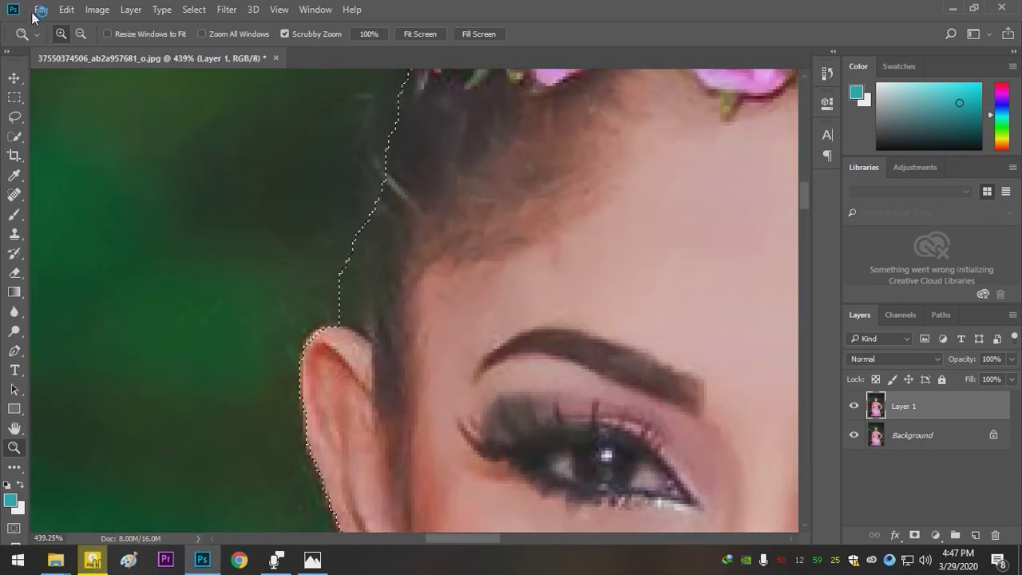
pyautogui.click(81, 33)
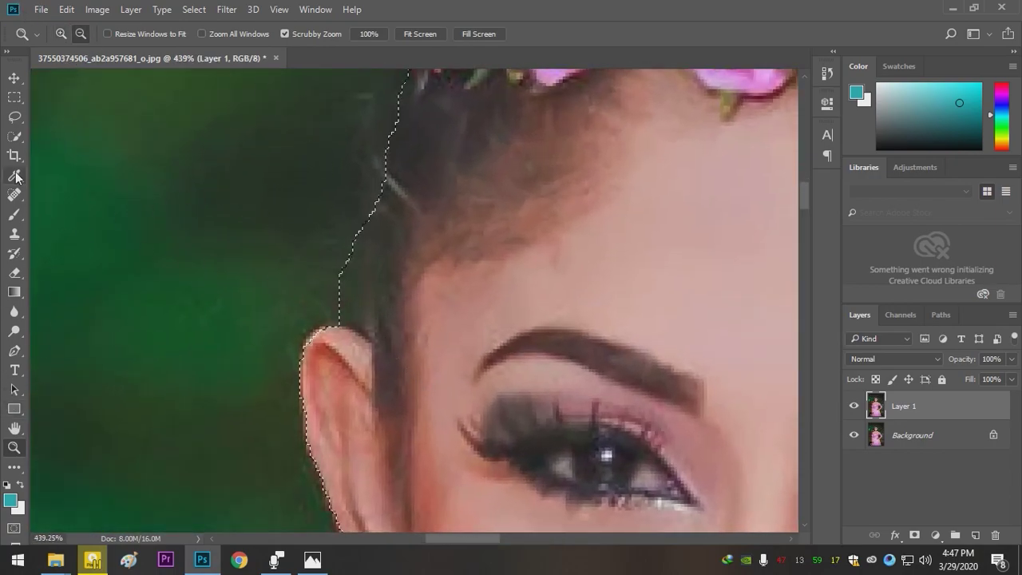
pyautogui.click(14, 136)
pyautogui.click(114, 35)
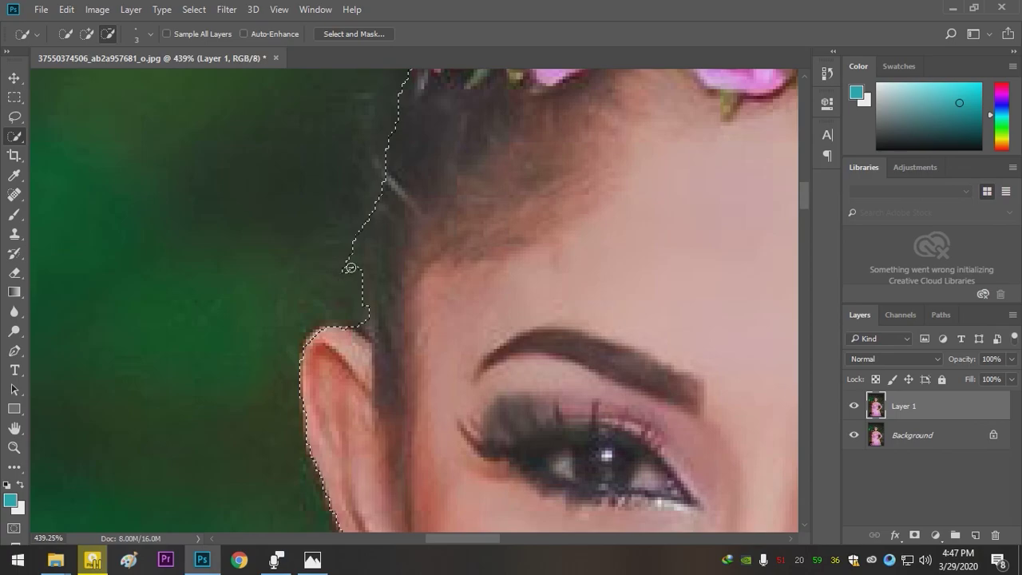
pyautogui.click(87, 34)
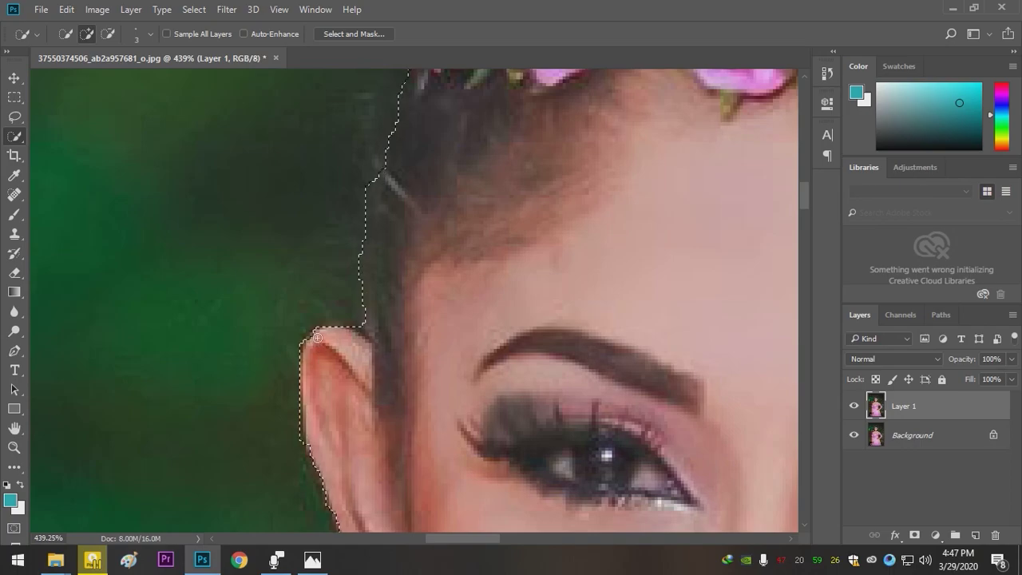
# Refine the selection edge around the pink roses at the side of the flower headband
pyautogui.moveTo(486, 354); pyautogui.dragTo(475, 293)
pyautogui.scroll(3, 475, 293)
pyautogui.hscroll(-5, 475, 293)
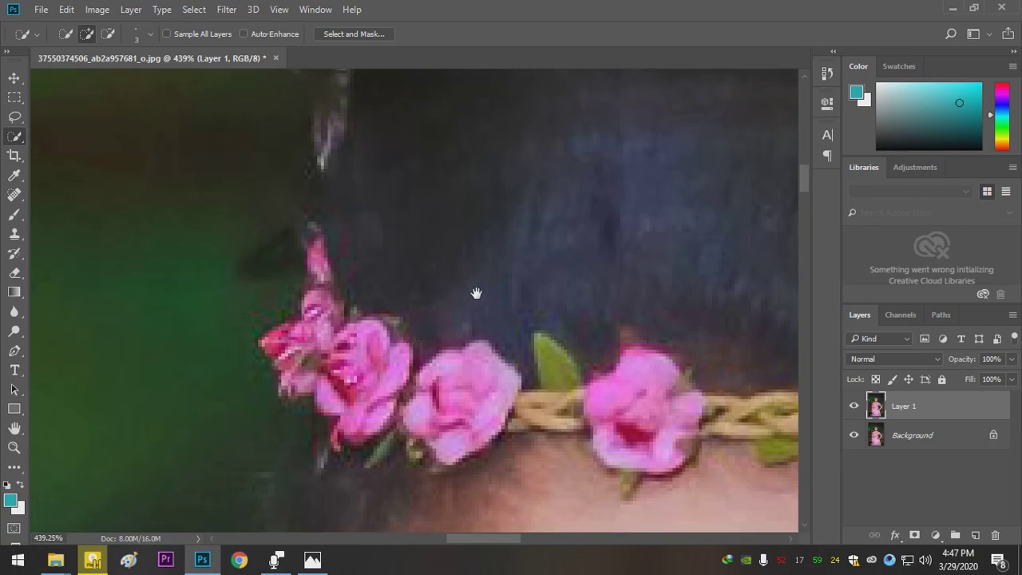
pyautogui.moveTo(380, 337)
pyautogui.mouseDown()
pyautogui.moveTo(390, 258)
pyautogui.moveTo(503, 281)
pyautogui.moveTo(413, 281)
pyautogui.mouseUp()
pyautogui.moveTo(356, 311); pyautogui.dragTo(342, 302)
pyautogui.scroll(6, 447, 247)
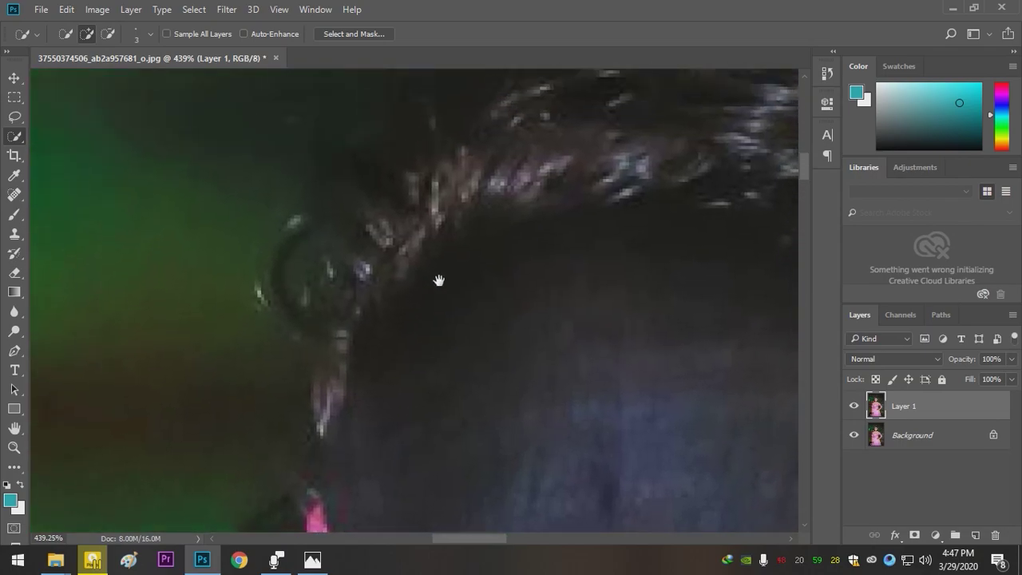
# Refine the selection around the hair bun, subtracting background below the side curl and adding the missed hair along the bun's upper edge
pyautogui.click(108, 33)
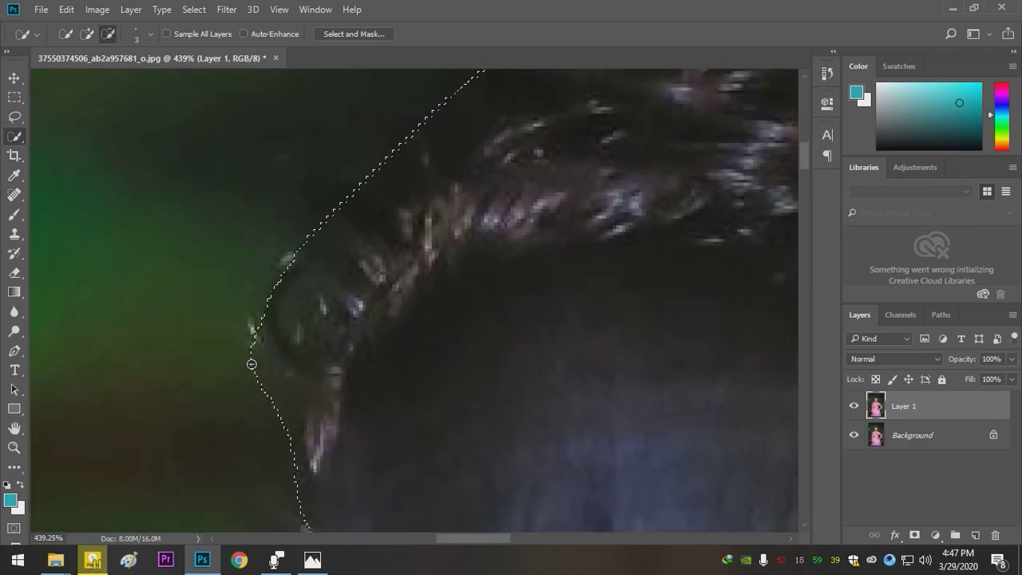
pyautogui.moveTo(258, 378)
pyautogui.mouseDown()
pyautogui.moveTo(279, 412)
pyautogui.moveTo(285, 399)
pyautogui.moveTo(258, 358)
pyautogui.moveTo(266, 363)
pyautogui.mouseUp()
pyautogui.click(87, 34)
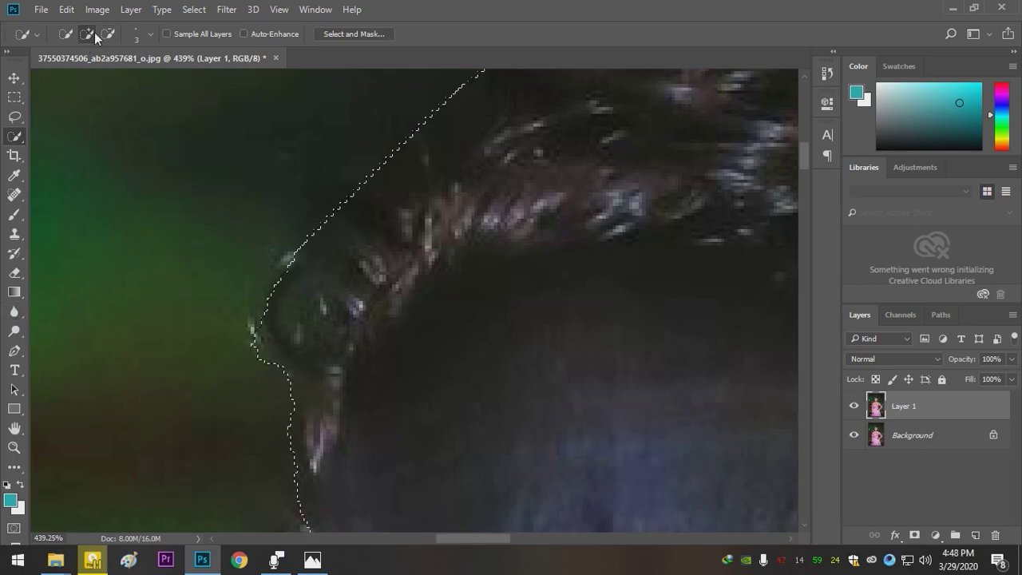
pyautogui.moveTo(324, 167); pyautogui.dragTo(327, 447)
pyautogui.moveTo(347, 276)
pyautogui.mouseDown()
pyautogui.moveTo(430, 238)
pyautogui.moveTo(570, 212)
pyautogui.mouseUp()
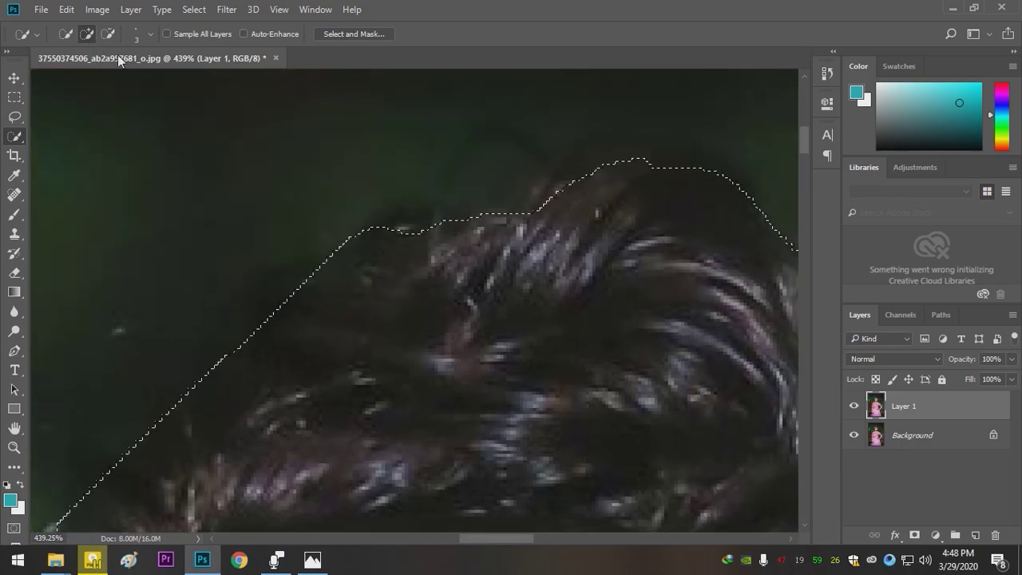
pyautogui.moveTo(556, 375); pyautogui.dragTo(431, 415)
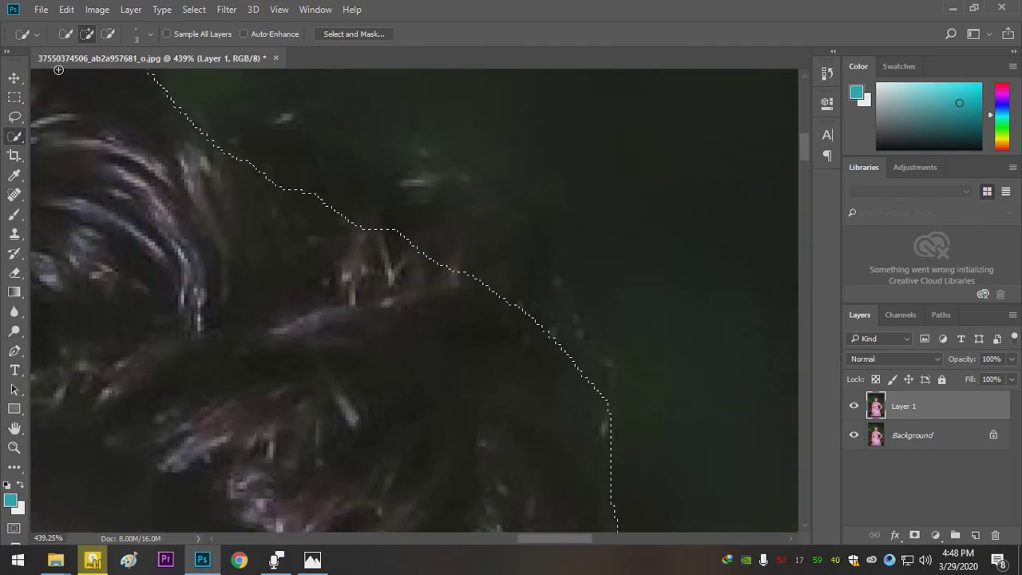
pyautogui.click(84, 35)
pyautogui.moveTo(217, 141)
pyautogui.mouseDown()
pyautogui.moveTo(415, 184)
pyautogui.moveTo(502, 243)
pyautogui.moveTo(521, 284)
pyautogui.mouseUp()
# Add a layer mask to Layer 1 from the finished selection and preview the cutout with the Background layer temporarily hidden
pyautogui.click(14, 77)
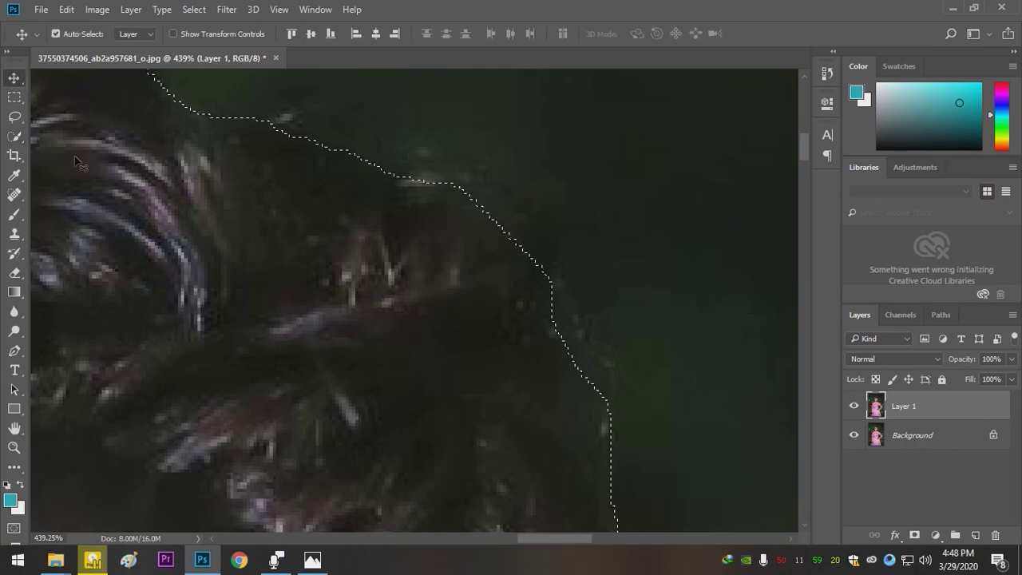
pyautogui.click(10, 448)
pyautogui.moveTo(313, 366); pyautogui.dragTo(553, 354)
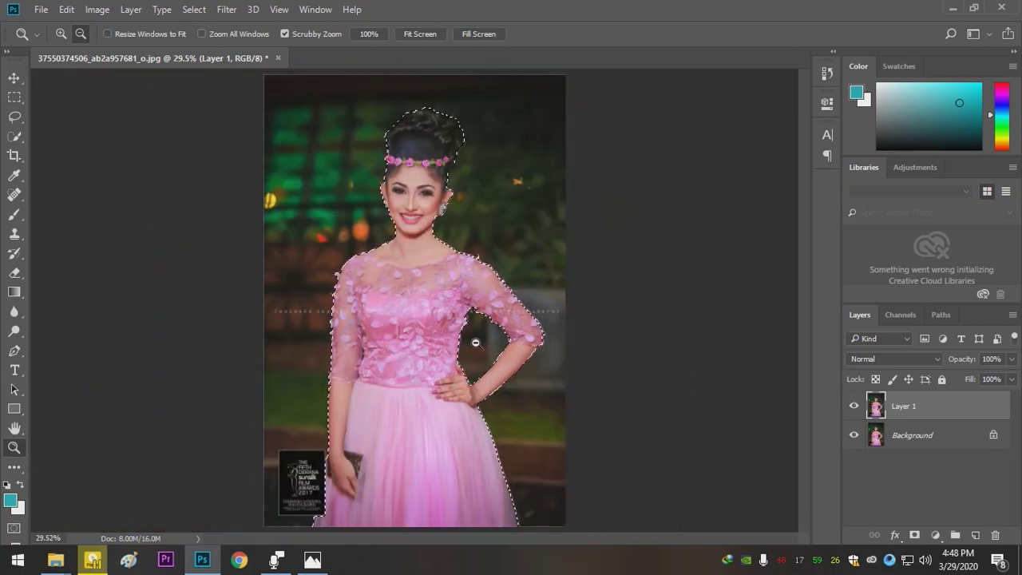
pyautogui.click(13, 77)
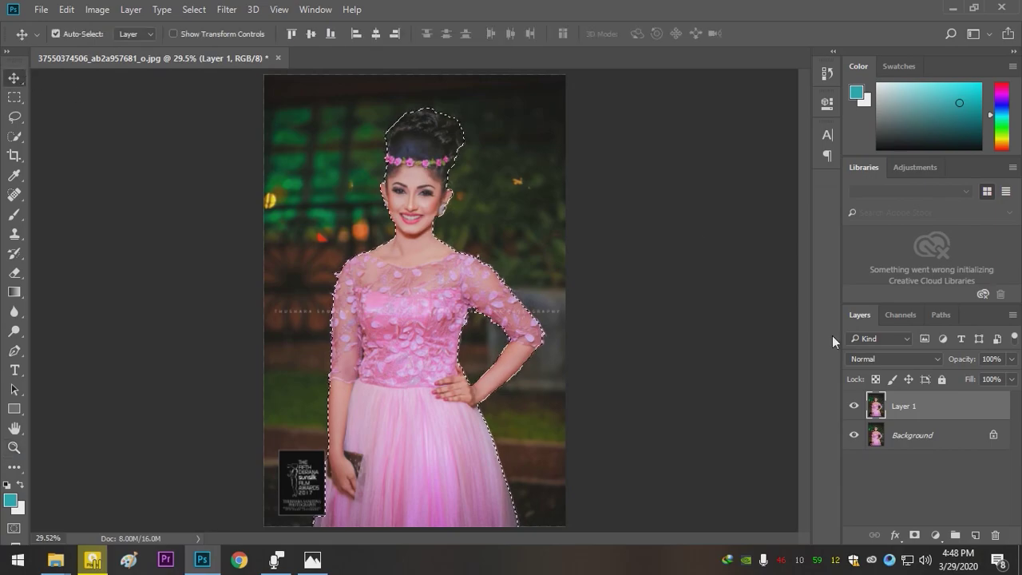
pyautogui.click(914, 540)
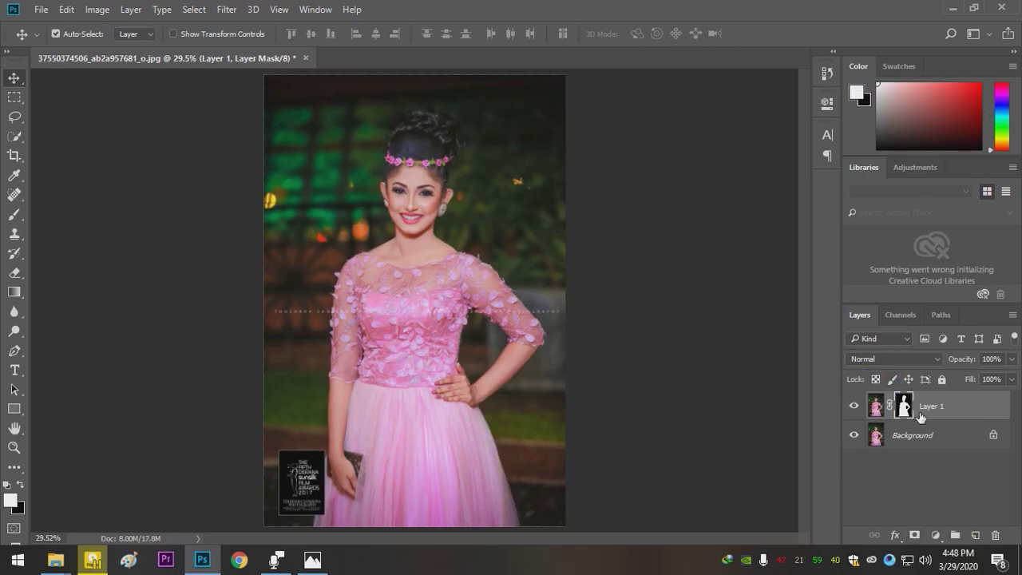
pyautogui.click(853, 436)
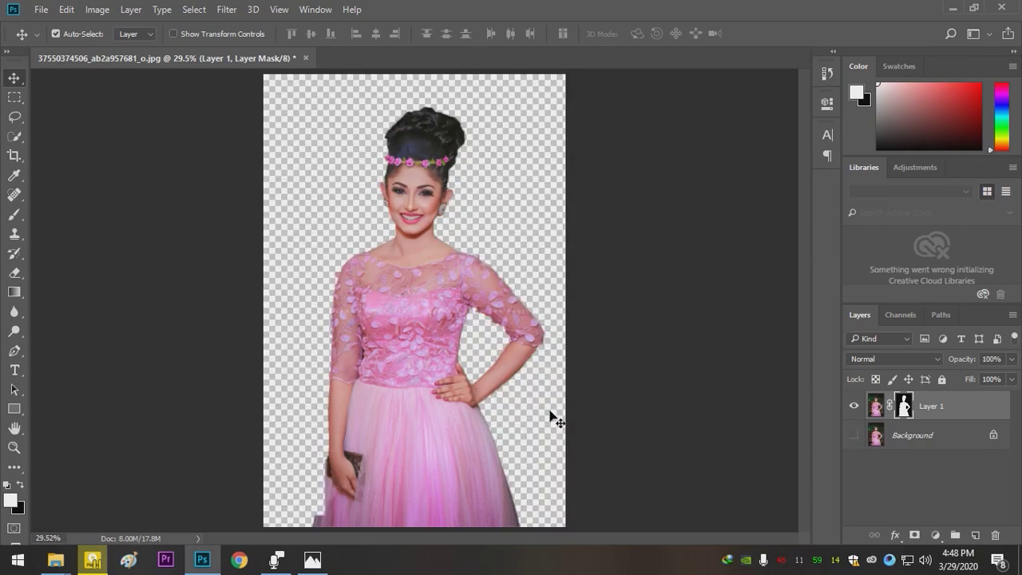
pyautogui.click(855, 435)
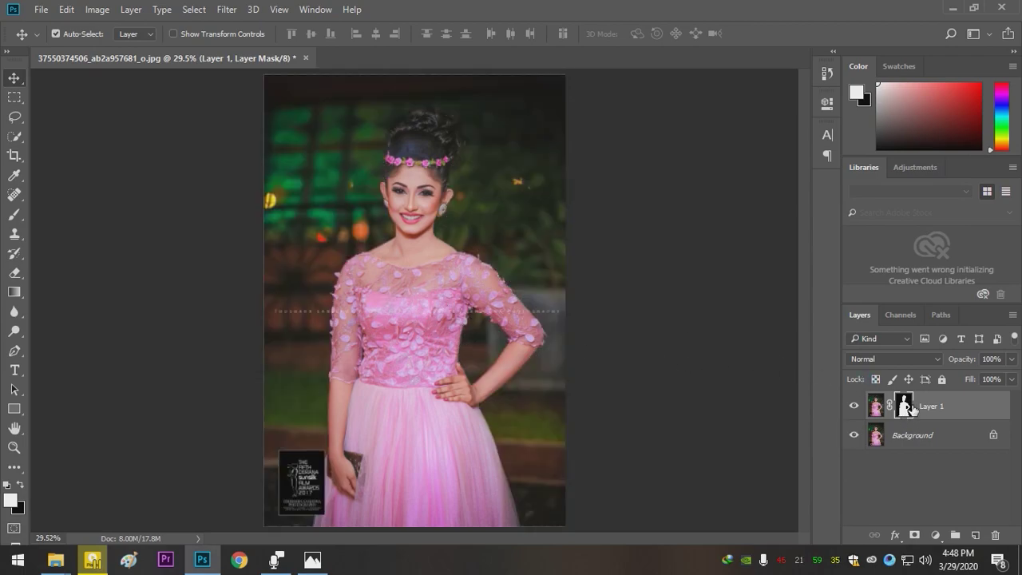
# Refine Layer 1's mask in Select and Mask with Radius 3 px, Smooth 32 and Contrast 36%, and preview the cutout without the Background layer
pyautogui.rightClick(915, 409)
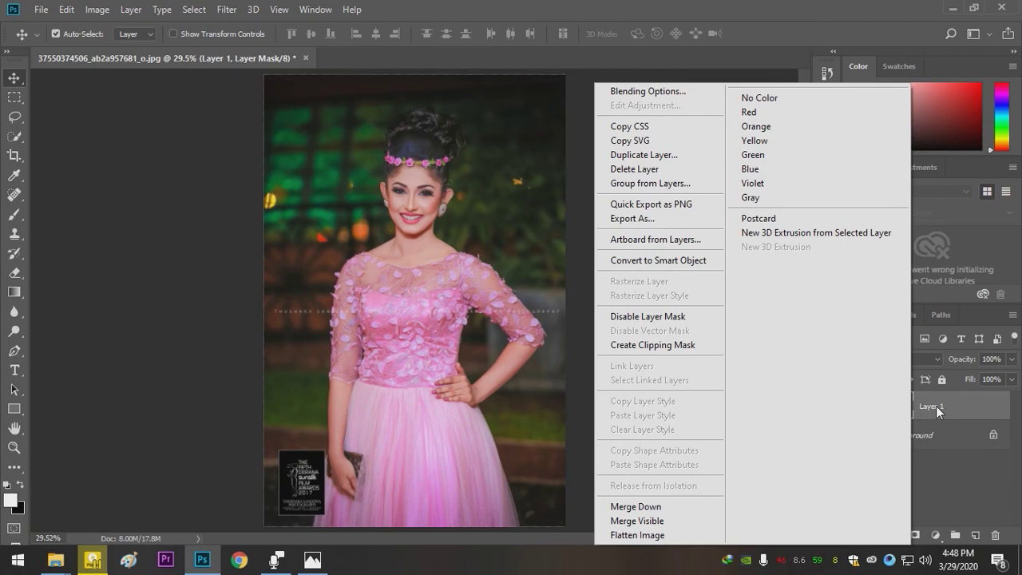
pyautogui.rightClick(936, 406)
pyautogui.press('Escape')
pyautogui.rightClick(902, 409)
pyautogui.click(882, 375)
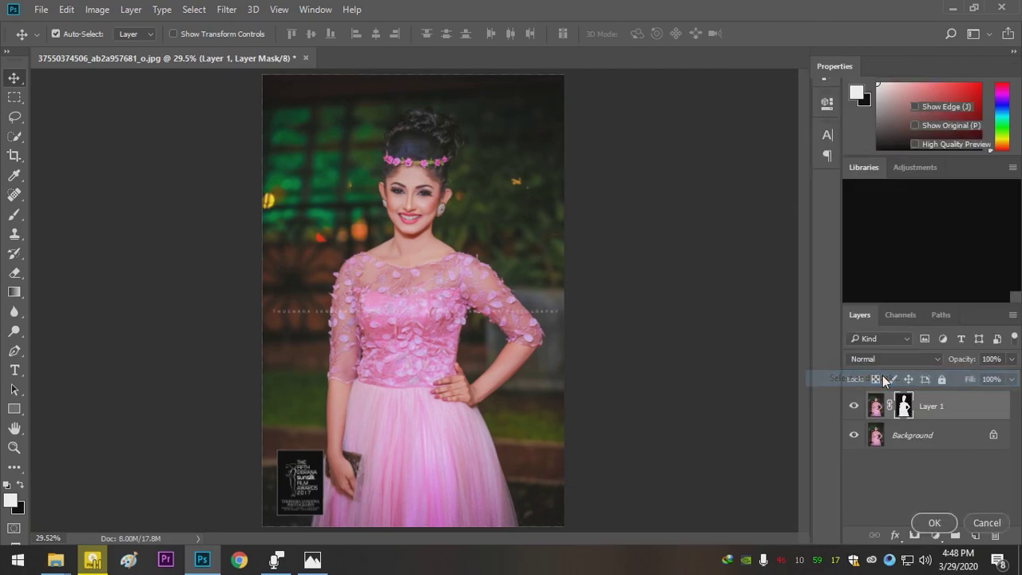
pyautogui.click(881, 127)
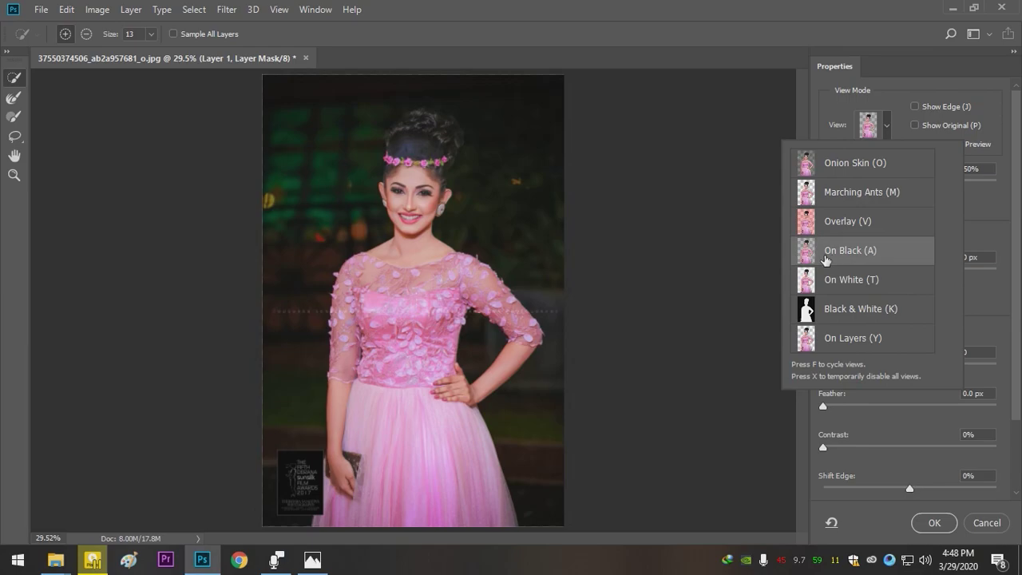
pyautogui.click(996, 206)
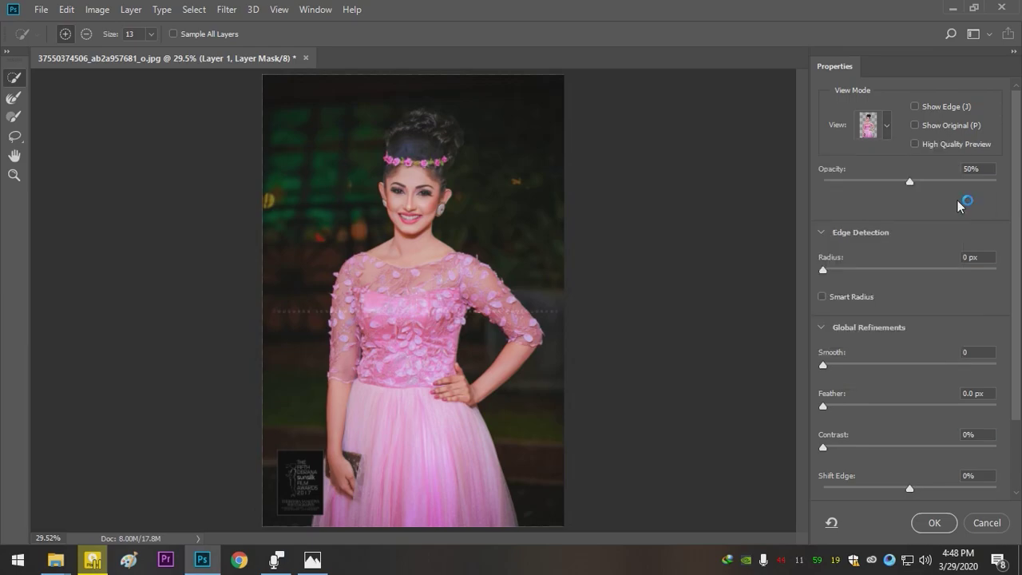
pyautogui.moveTo(825, 268); pyautogui.dragTo(836, 268)
pyautogui.click(823, 366)
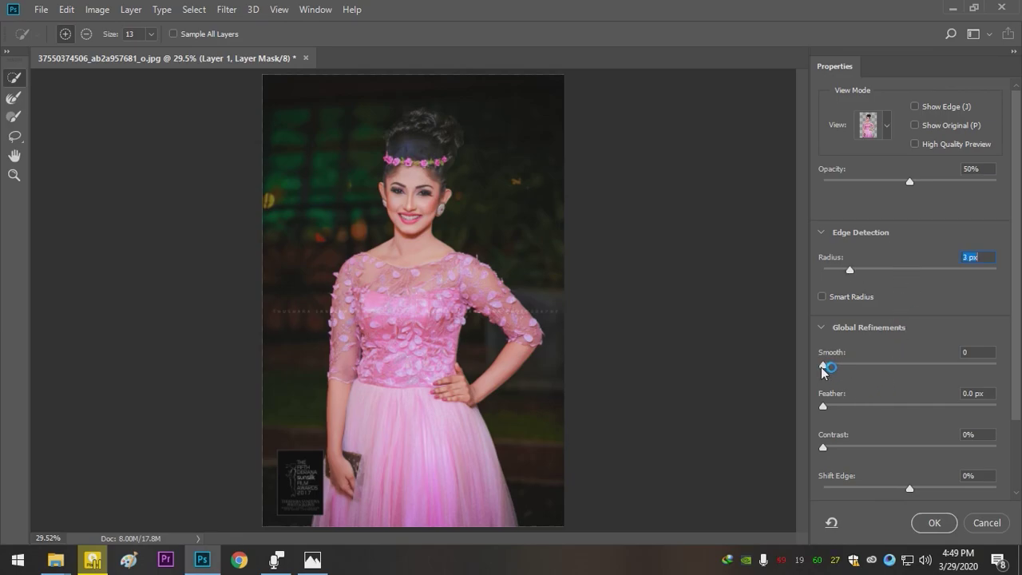
pyautogui.moveTo(871, 367); pyautogui.dragTo(878, 367)
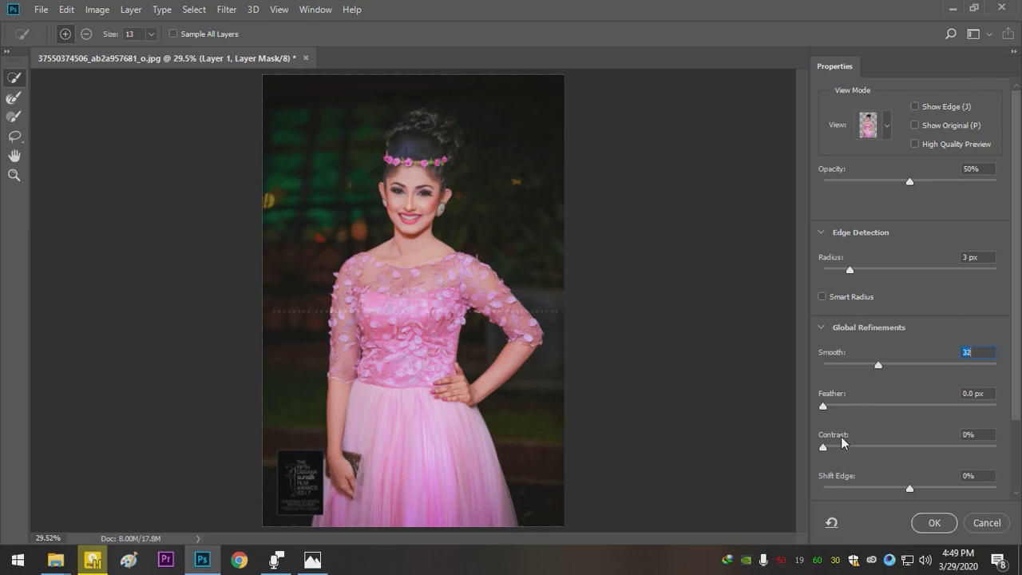
pyautogui.moveTo(823, 447); pyautogui.dragTo(887, 453)
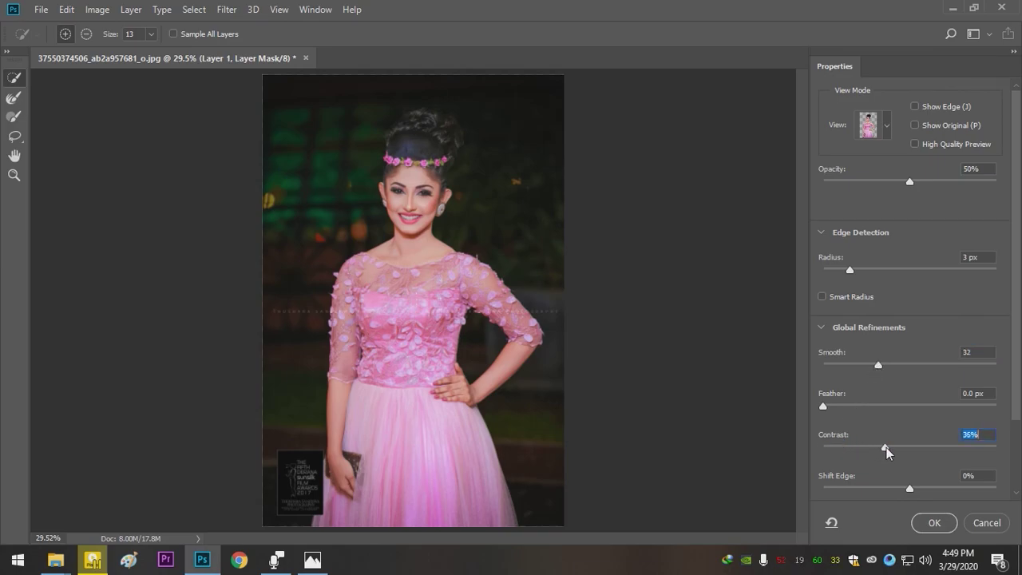
pyautogui.click(935, 522)
pyautogui.click(855, 434)
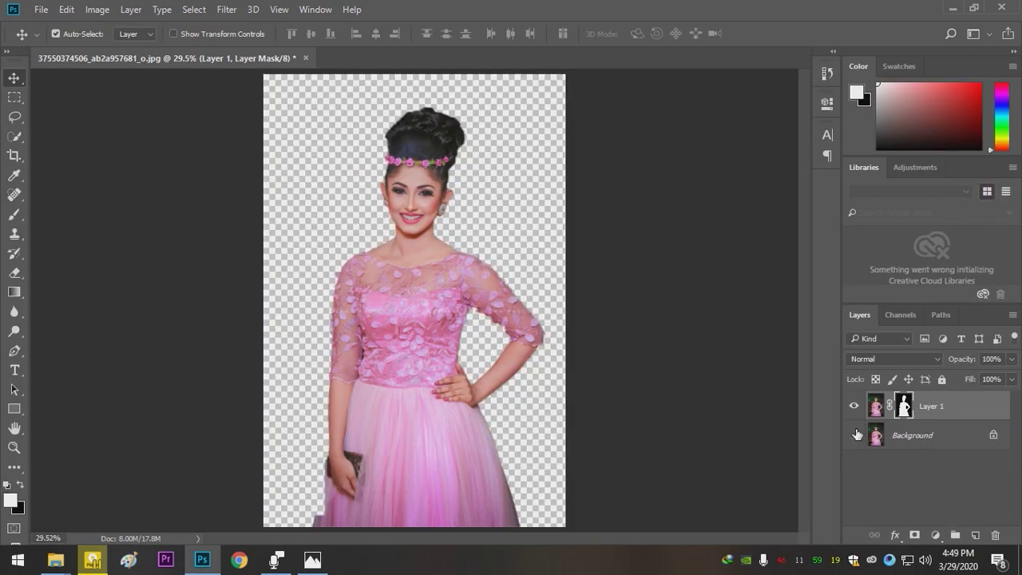
pyautogui.click(855, 435)
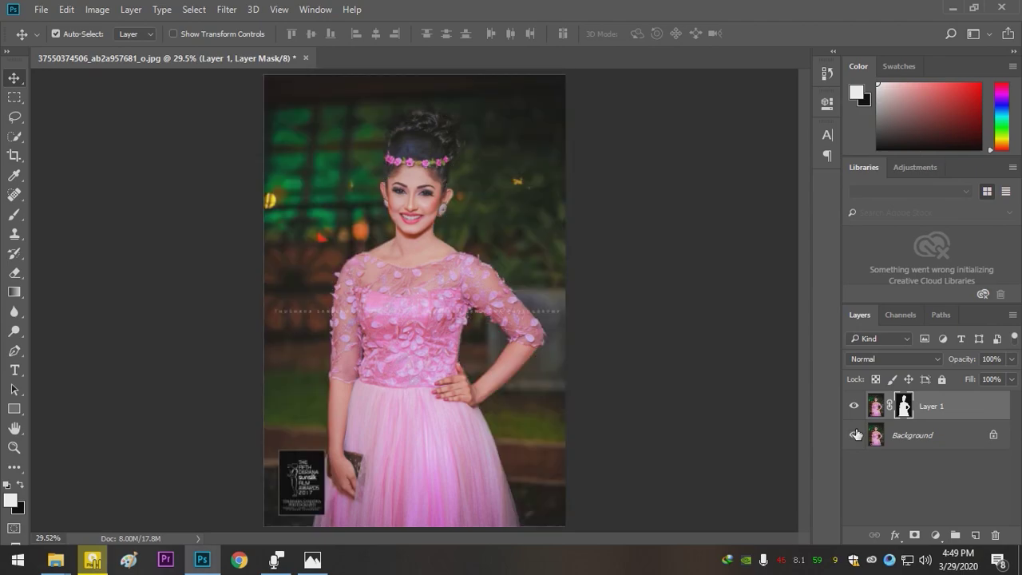
# Add a white (ffffff) Solid Color fill layer directly above the Background layer
pyautogui.click(949, 446)
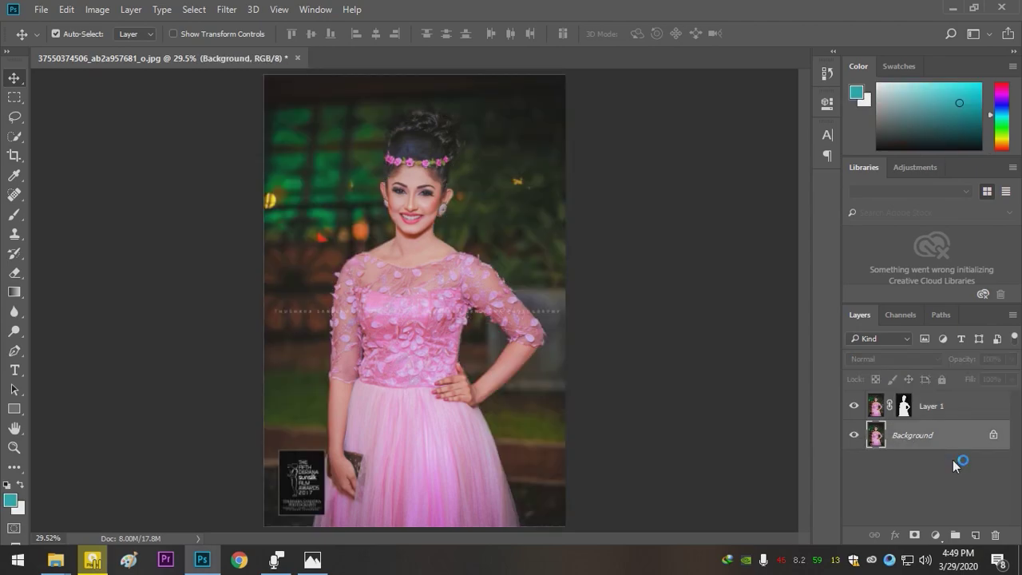
pyautogui.click(936, 536)
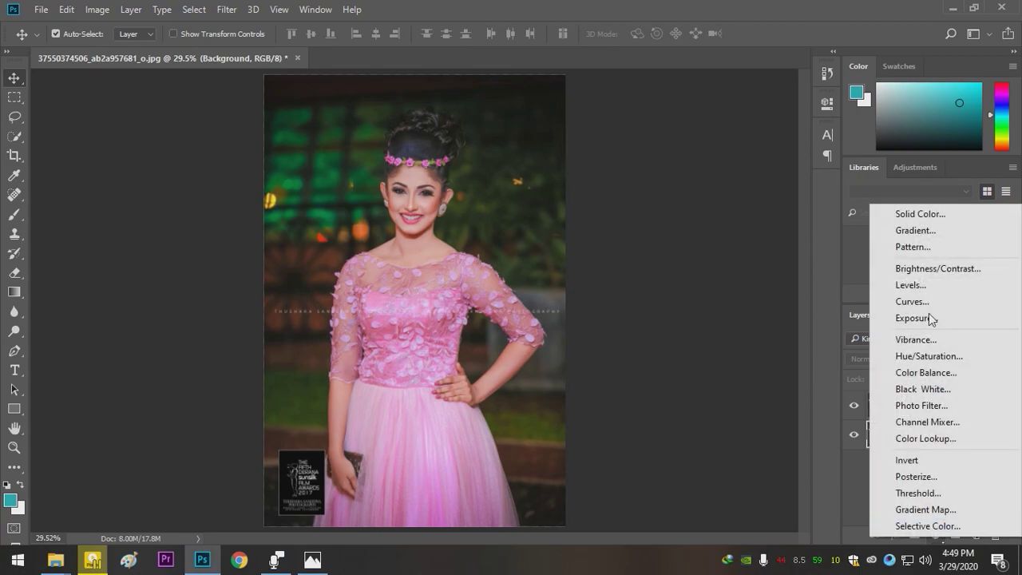
pyautogui.click(930, 220)
pyautogui.moveTo(545, 183); pyautogui.dragTo(457, 138)
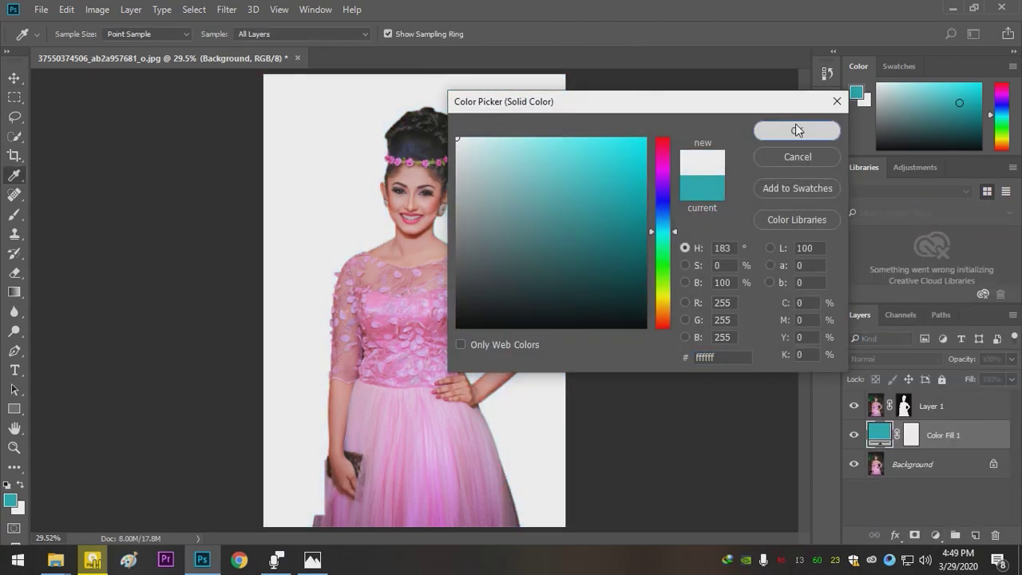
pyautogui.click(796, 130)
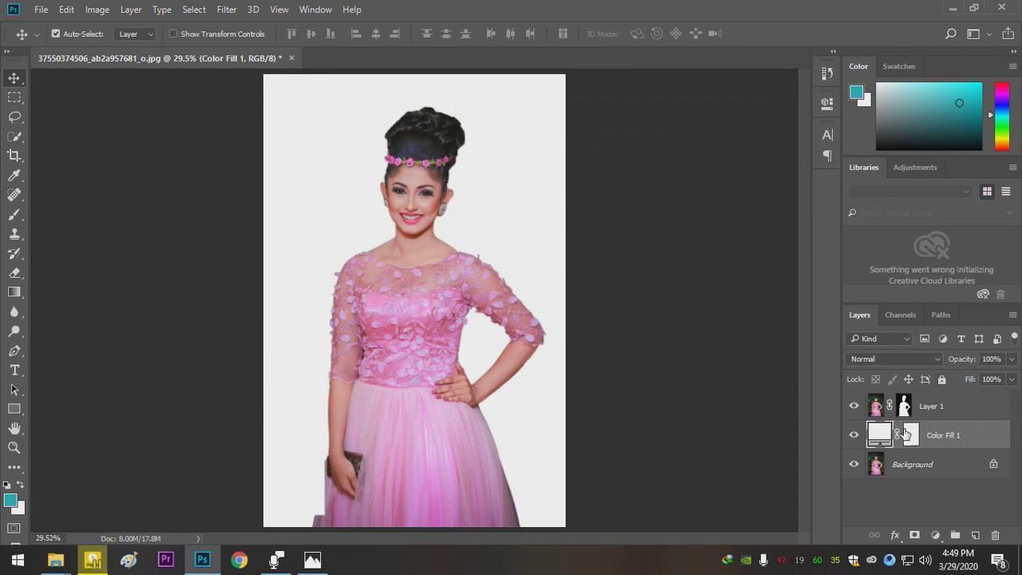
pyautogui.click(946, 407)
pyautogui.click(942, 435)
pyautogui.keyDown('shift'); pyautogui.click(947, 405); pyautogui.keyUp('shift')
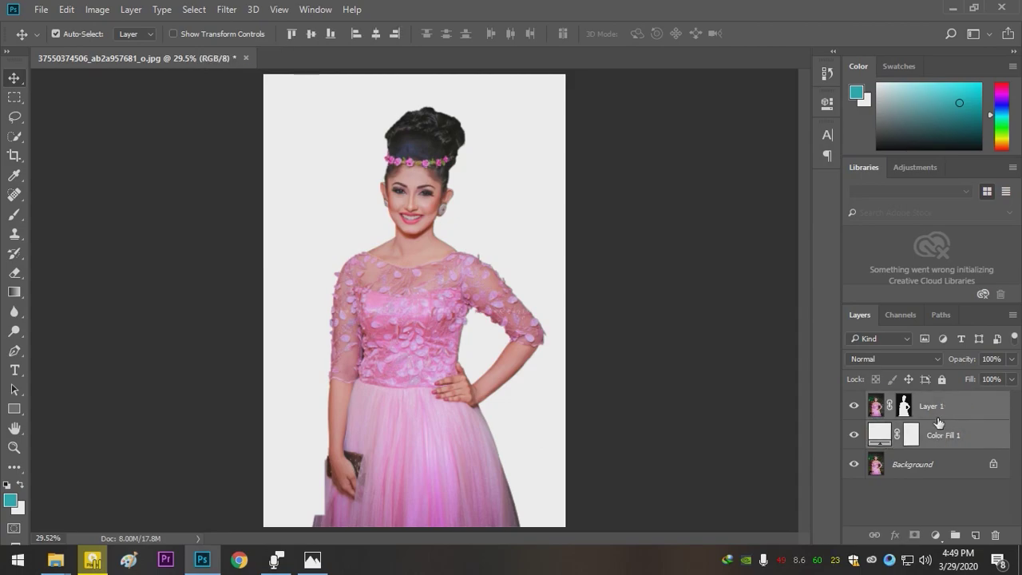
pyautogui.click(940, 417)
pyautogui.click(948, 444)
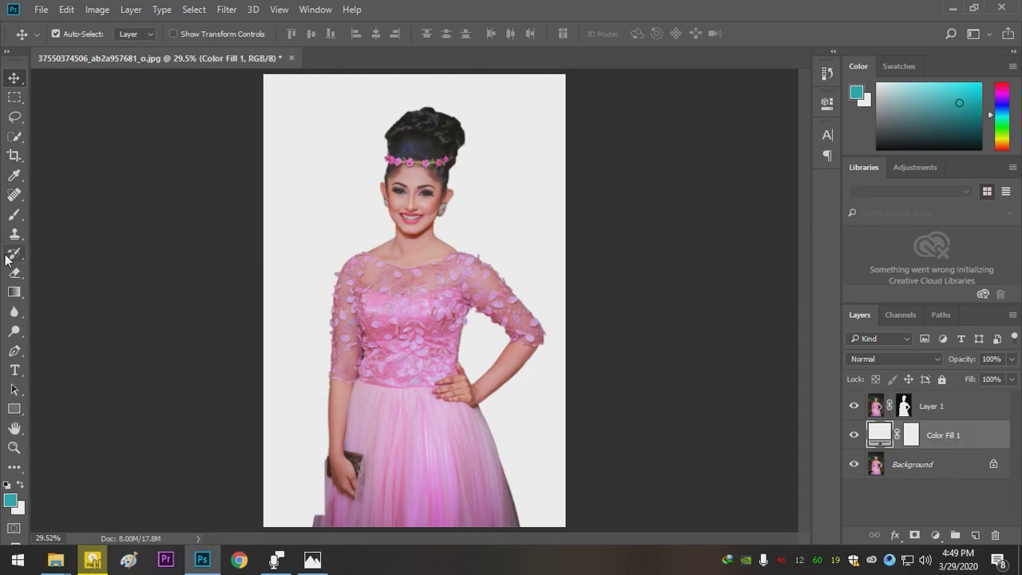
# Draw a small closed test path in the white area beside the hair bun with the Pen tool in Path mode, and discard it
pyautogui.click(15, 351)
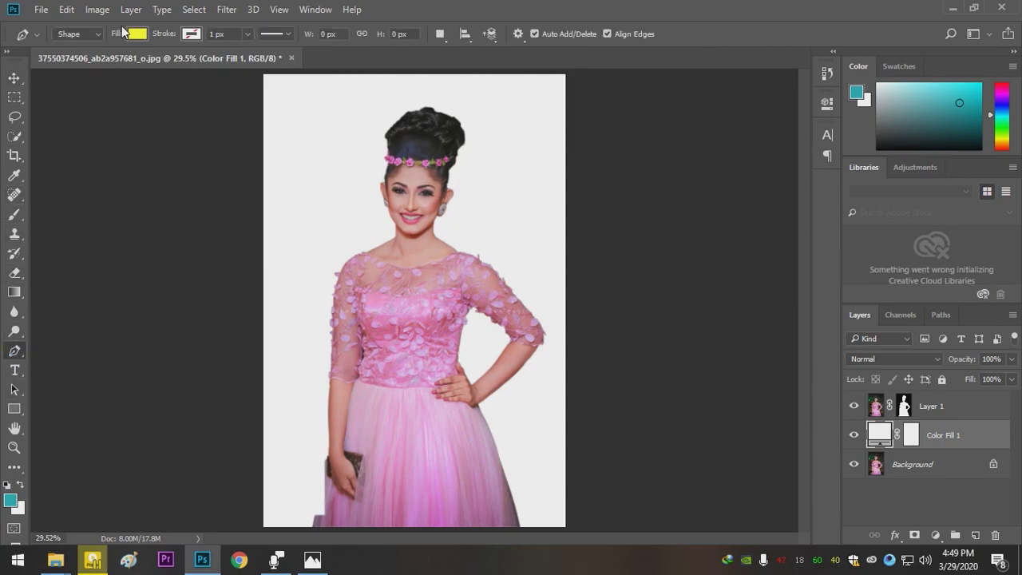
pyautogui.click(93, 36)
pyautogui.click(88, 61)
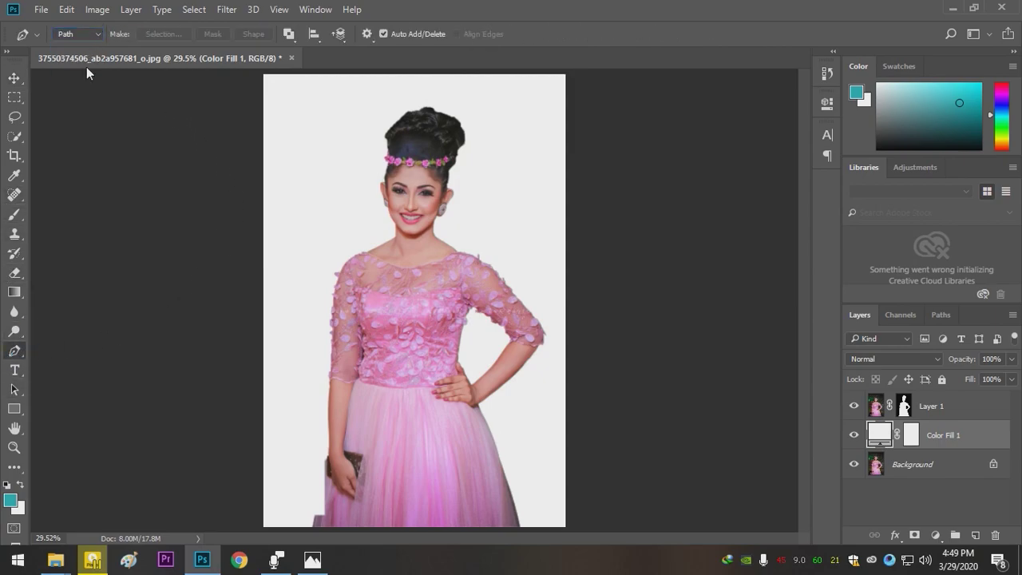
pyautogui.click(289, 117)
pyautogui.click(311, 107)
pyautogui.click(332, 118)
pyautogui.click(332, 133)
pyautogui.click(306, 135)
pyautogui.click(297, 125)
pyautogui.click(288, 118)
pyautogui.press('Escape')
# Switch the Pen tool to Shape mode and accept yellow ffff29 as the fill color
pyautogui.click(89, 36)
pyautogui.click(80, 49)
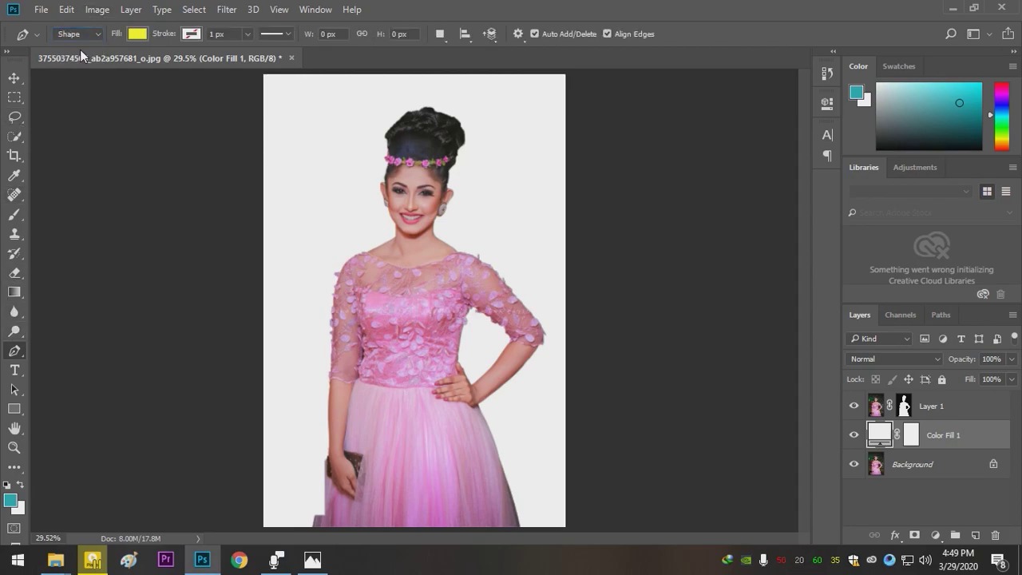
pyautogui.click(188, 36)
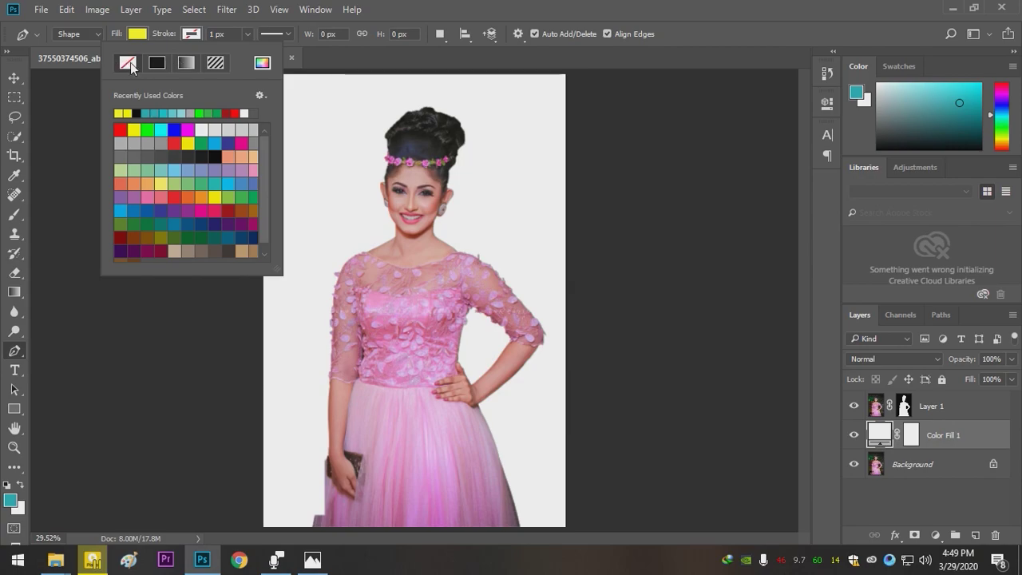
pyautogui.click(188, 35)
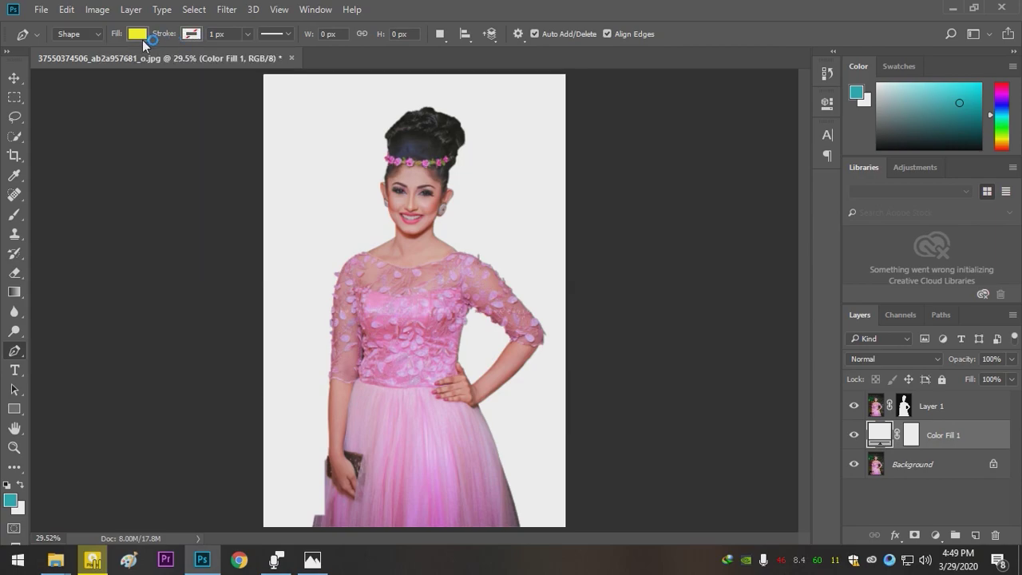
pyautogui.click(137, 34)
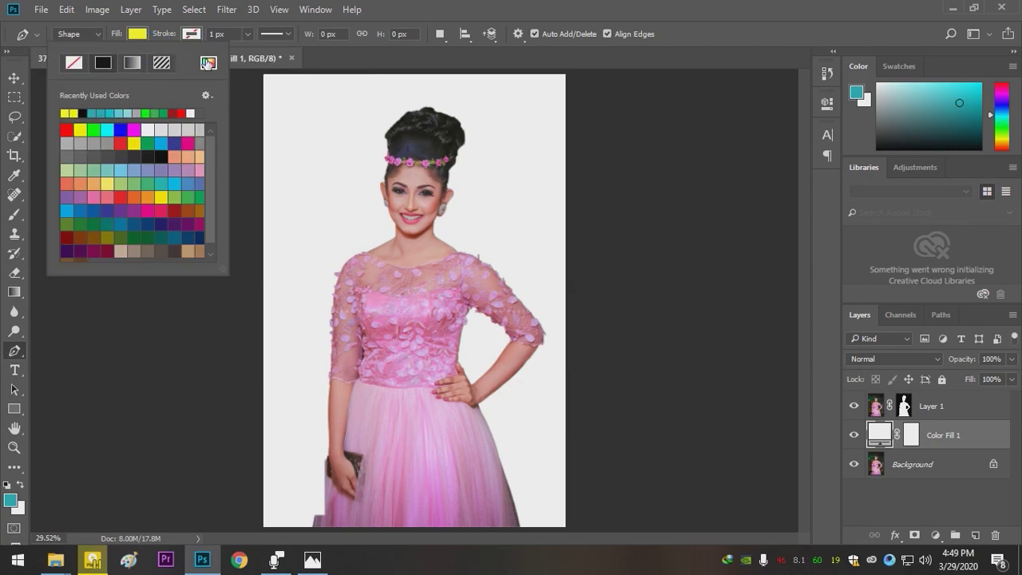
pyautogui.click(208, 63)
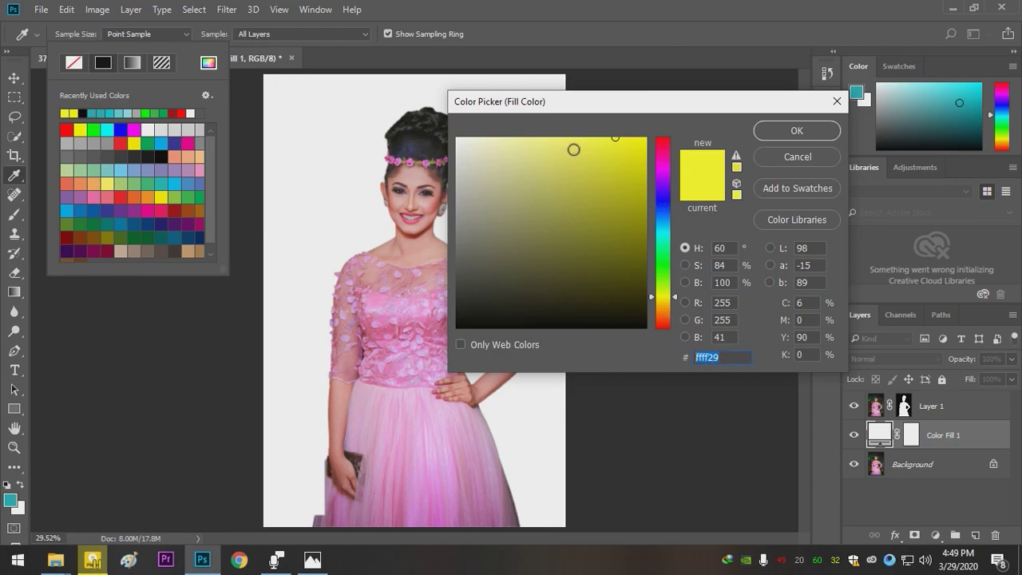
pyautogui.click(782, 128)
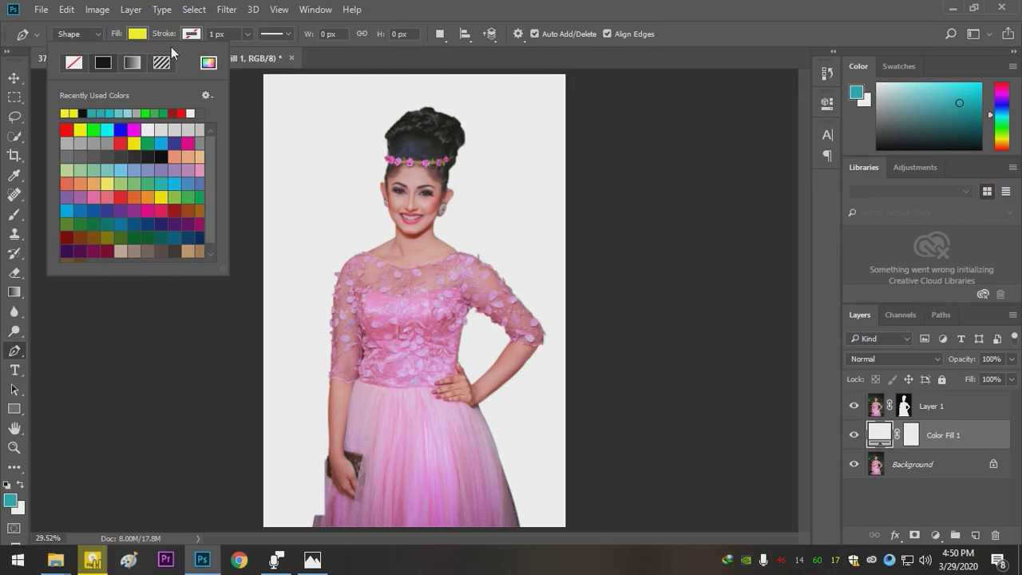
pyautogui.click(140, 34)
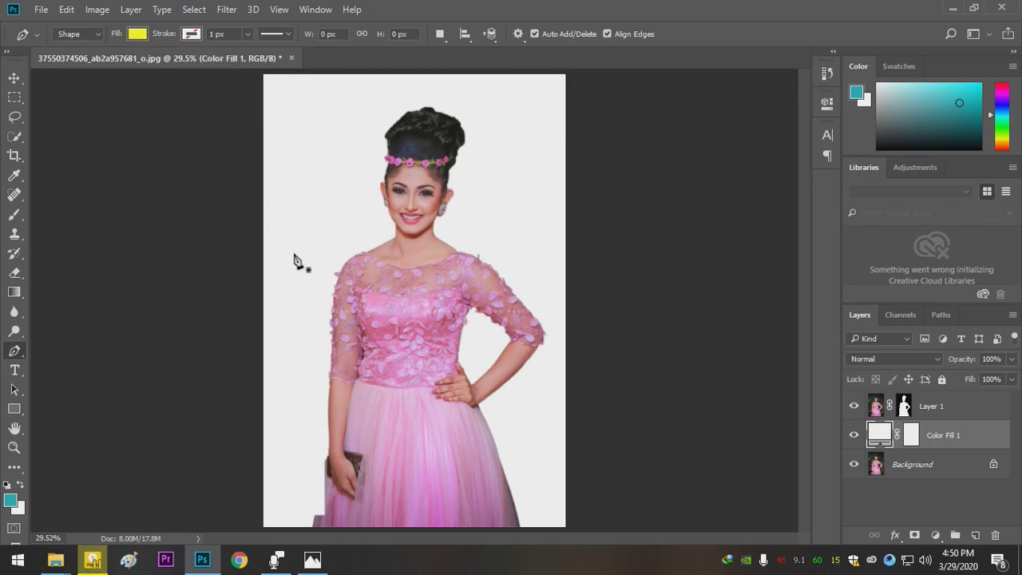
pyautogui.moveTo(232, 243); pyautogui.dragTo(269, 231)
pyautogui.click(233, 243)
pyautogui.click(291, 238)
pyautogui.moveTo(296, 246); pyautogui.dragTo(322, 231)
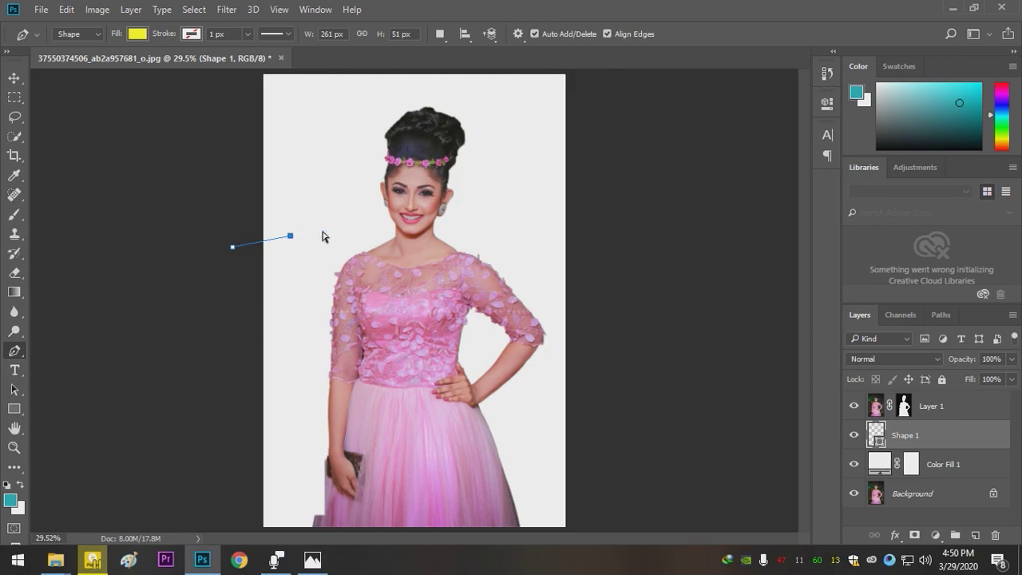
pyautogui.hotkey('ctrl', 'z')
pyautogui.hotkey('ctrl', 'z')
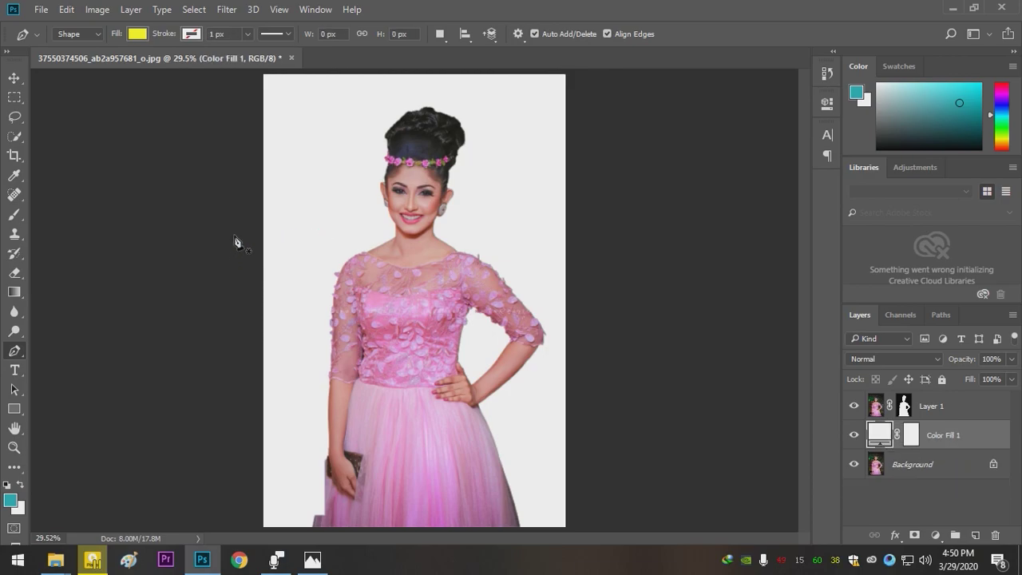
# Draw a closed yellow wavy-topped shape, about 1760 by 1530 px, behind the woman from face height to the canvas bottom, and fine-tune its left wave
pyautogui.click(237, 234)
pyautogui.moveTo(320, 219); pyautogui.dragTo(388, 226)
pyautogui.moveTo(466, 200); pyautogui.dragTo(569, 230)
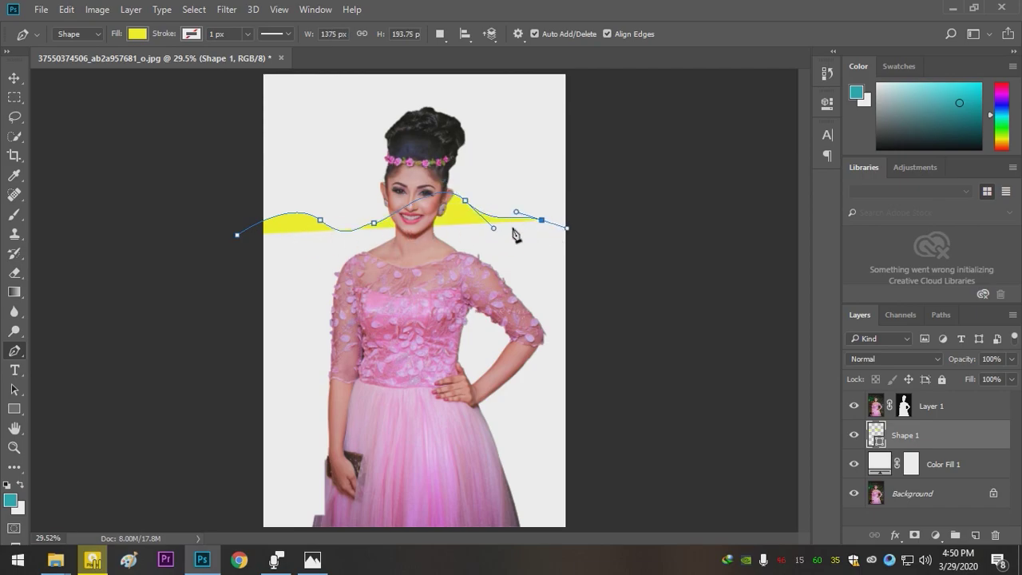
pyautogui.moveTo(605, 209); pyautogui.dragTo(621, 247)
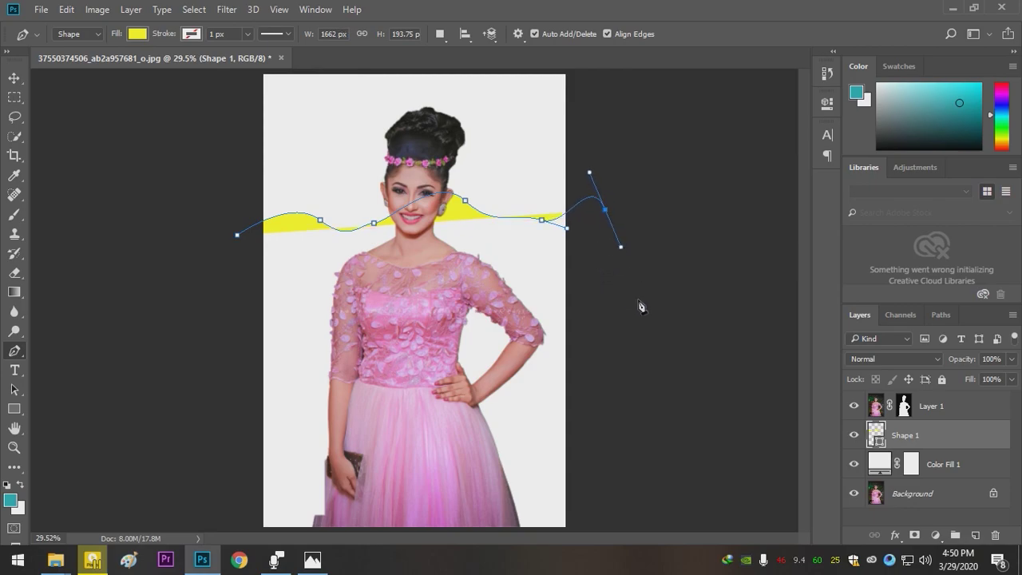
pyautogui.click(623, 529)
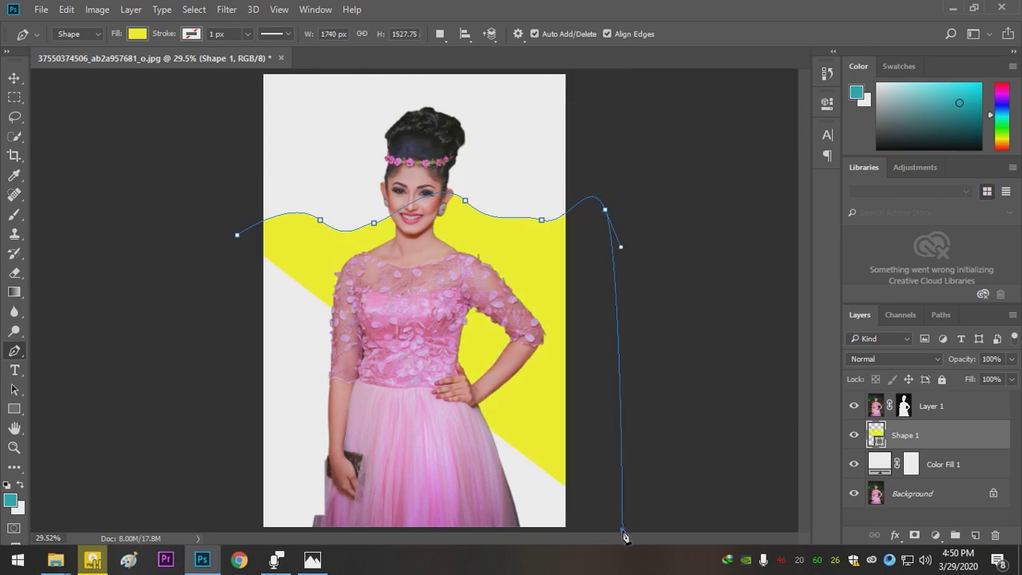
pyautogui.click(232, 528)
pyautogui.click(237, 237)
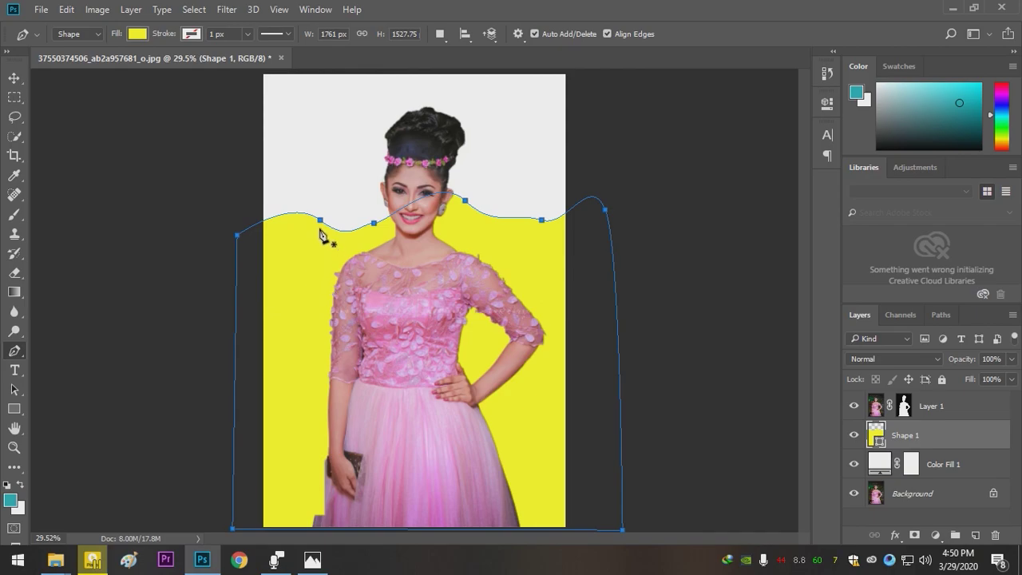
pyautogui.moveTo(320, 220)
pyautogui.mouseDown()
pyautogui.moveTo(319, 209)
pyautogui.moveTo(319, 220)
pyautogui.mouseUp()
pyautogui.moveTo(349, 242)
pyautogui.mouseDown()
pyautogui.moveTo(348, 228)
pyautogui.moveTo(345, 239)
pyautogui.mouseUp()
# Select Color Fill 1, Shape 1 and Layer 1 together and convert them to a single Smart Object
pyautogui.click(13, 78)
pyautogui.click(476, 183)
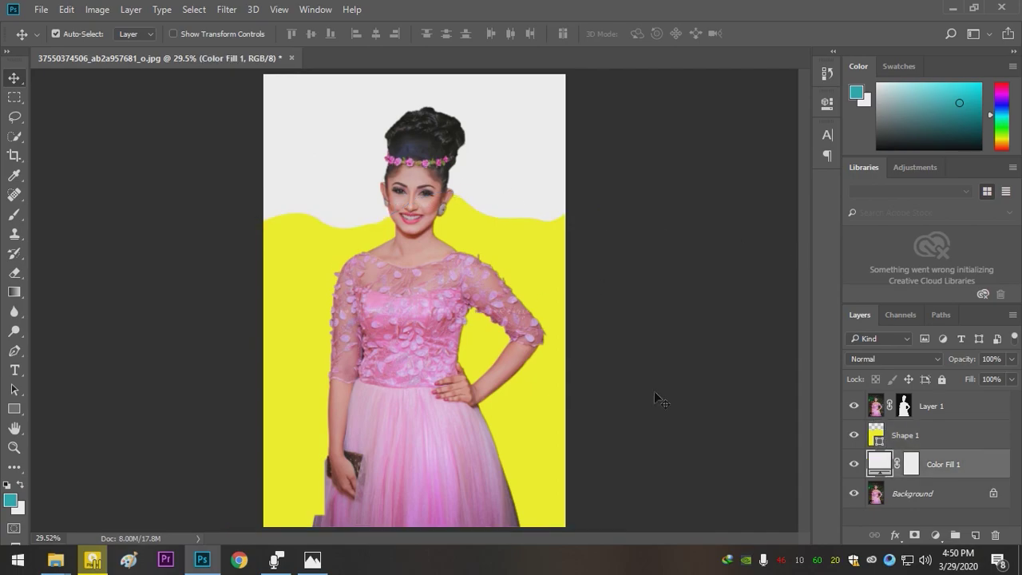
pyautogui.click(946, 441)
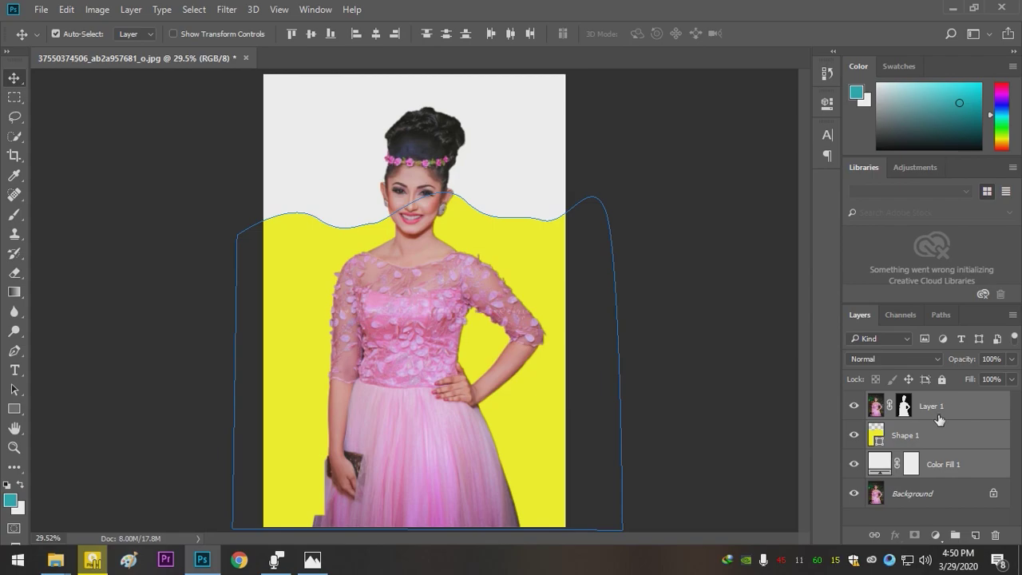
pyautogui.rightClick(935, 409)
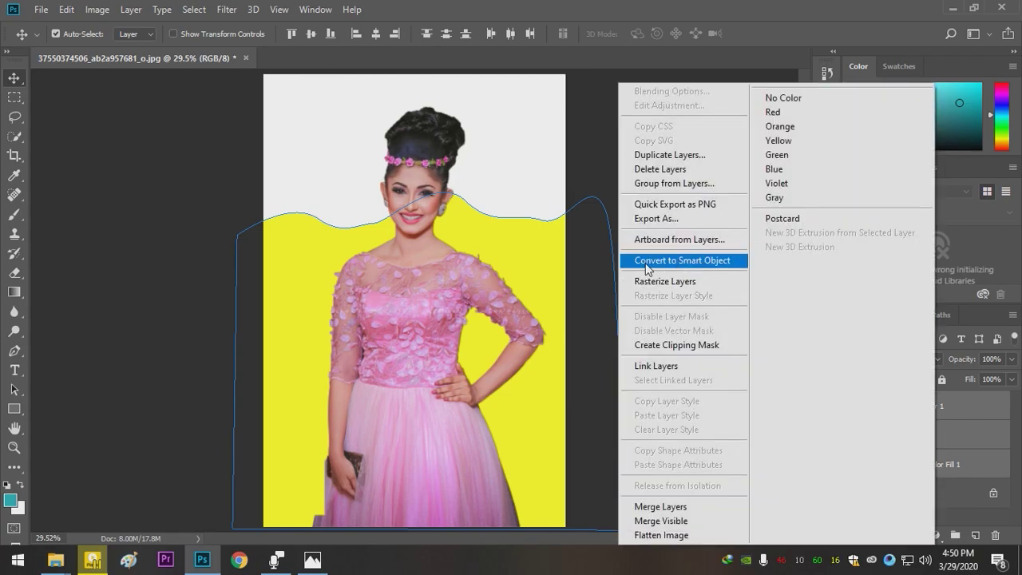
pyautogui.click(714, 261)
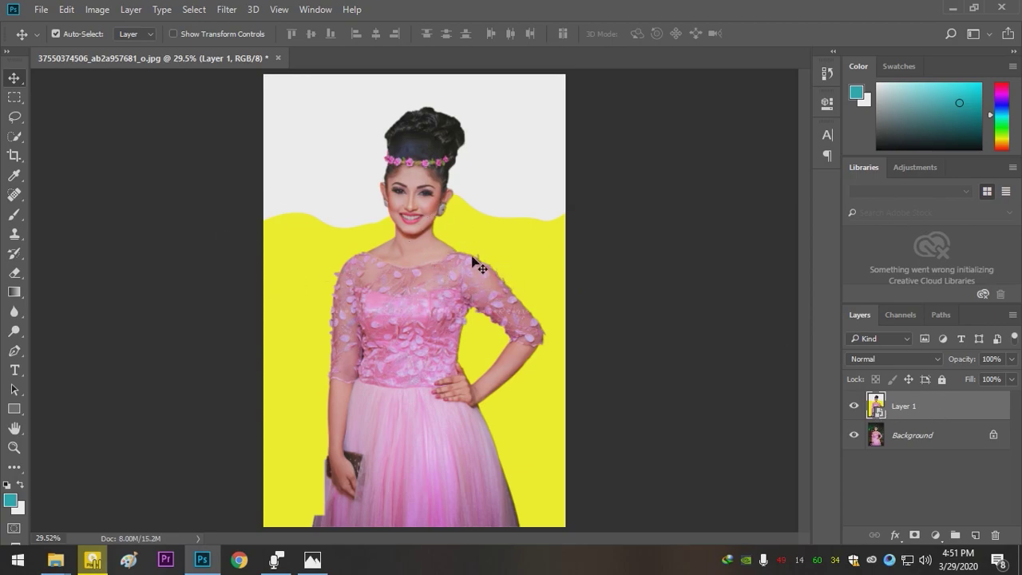
# Hide the Background layer and duplicate the Layer 1 Smart Object twice
pyautogui.click(936, 481)
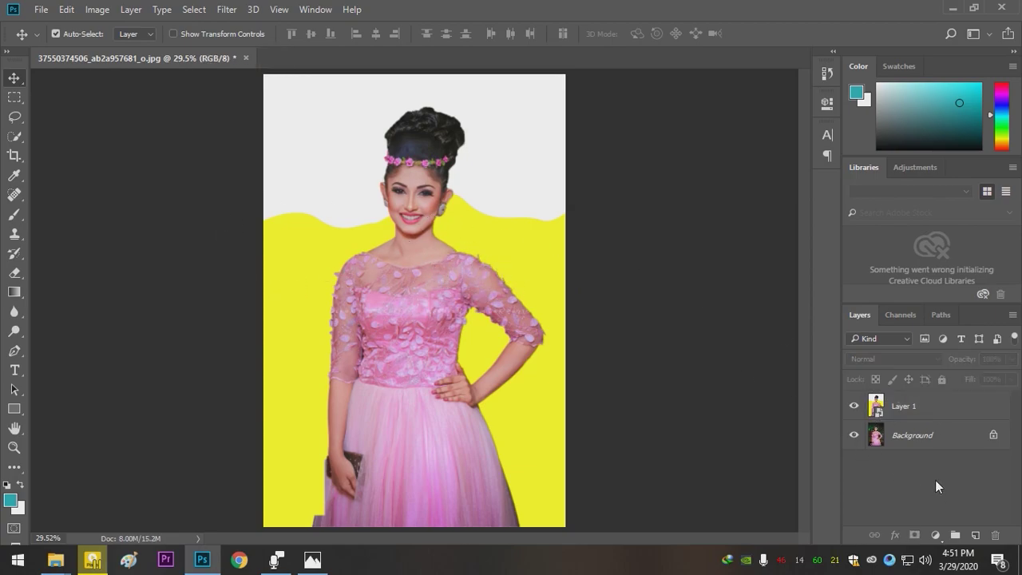
pyautogui.click(855, 436)
pyautogui.click(918, 407)
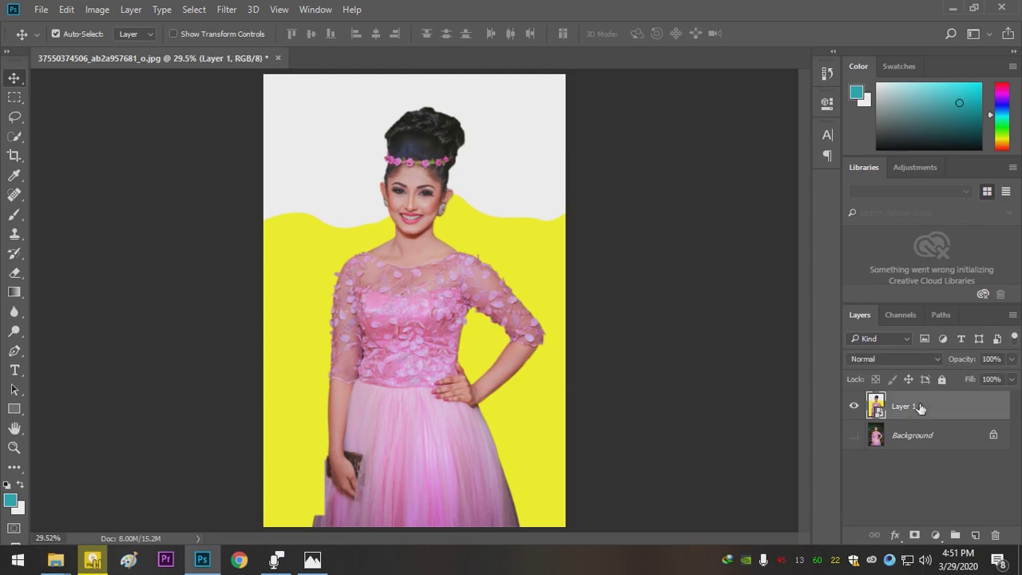
pyautogui.hotkey('ctrl', 'j')
pyautogui.hotkey('ctrl', 'j')
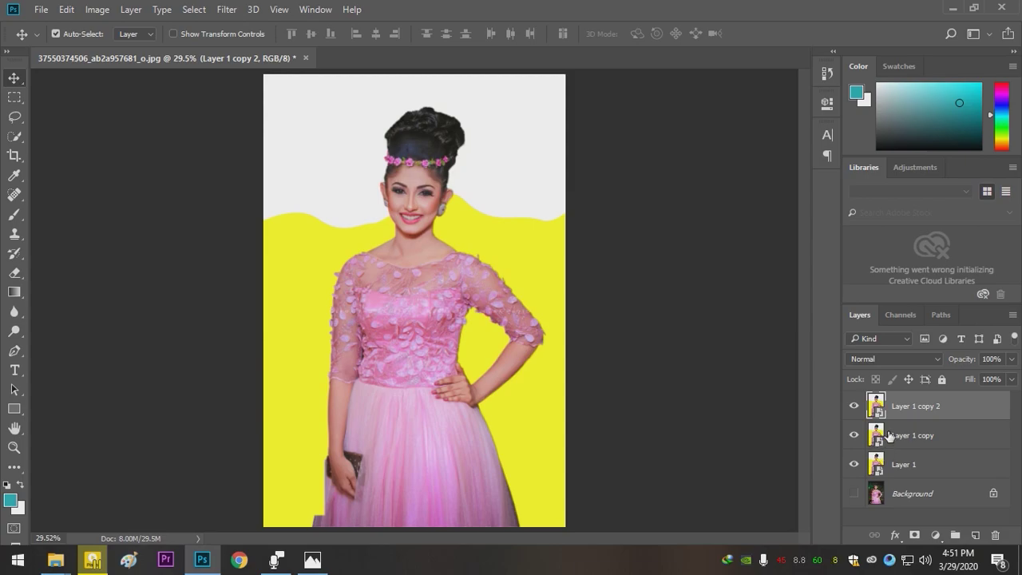
# Hide both copies of Layer 1 and make the original Layer 1 active
pyautogui.click(854, 435)
pyautogui.click(854, 405)
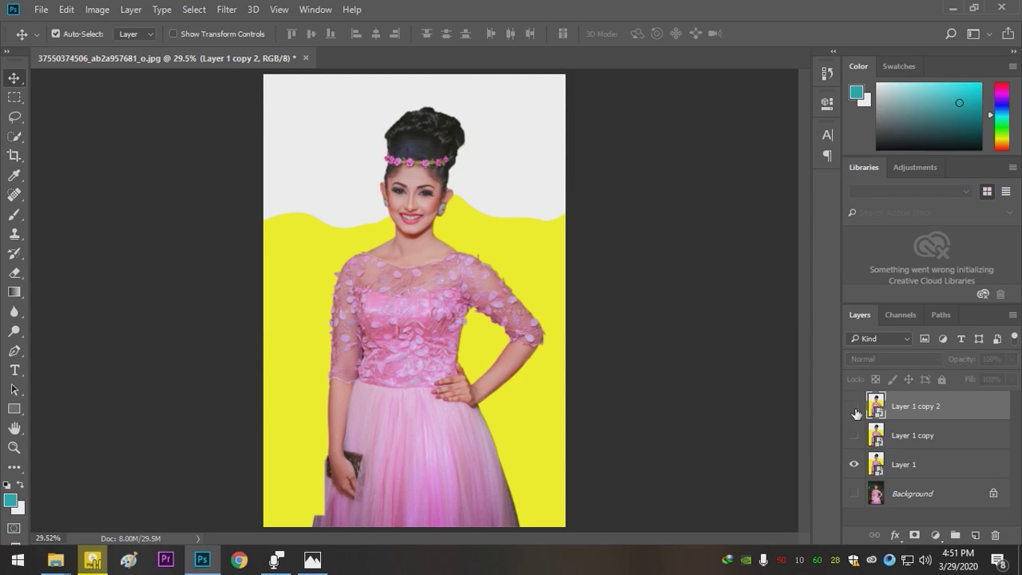
pyautogui.click(927, 467)
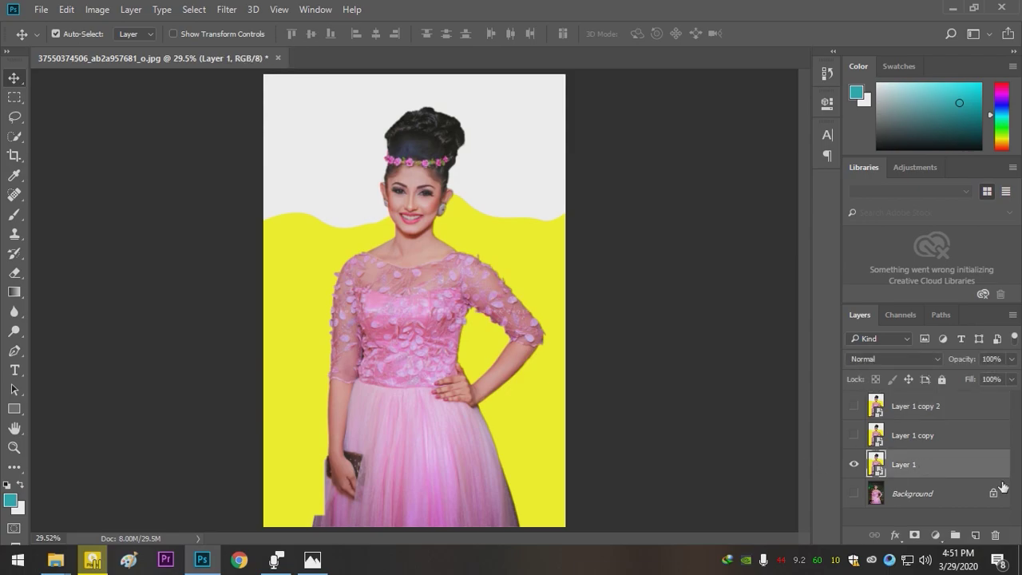
# Apply the Filter Gallery's Poster Edges effect to Layer 1 with Edge Thickness 0, Edge Intensity 0 and Posterization 2
pyautogui.click(226, 12)
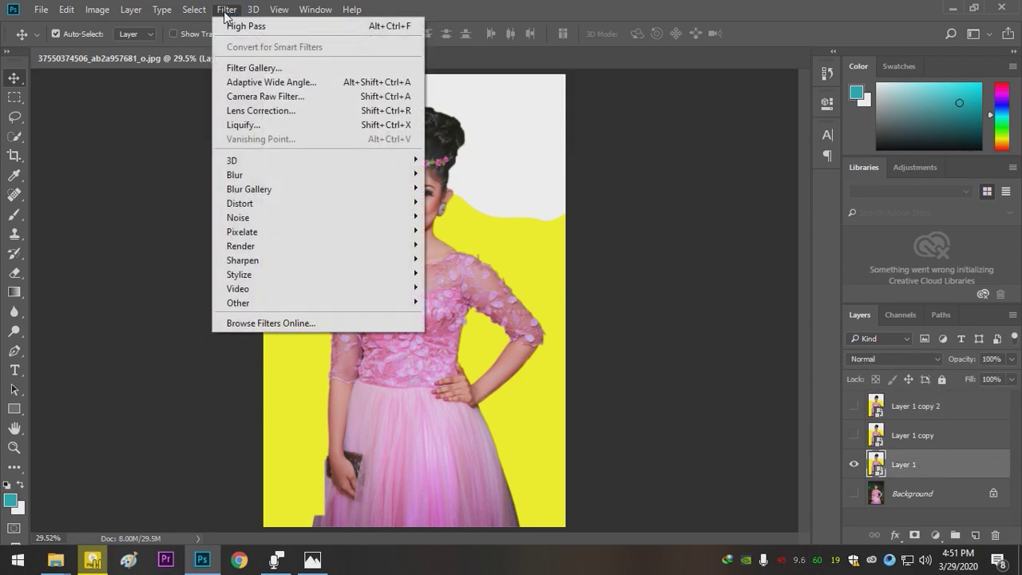
pyautogui.click(253, 74)
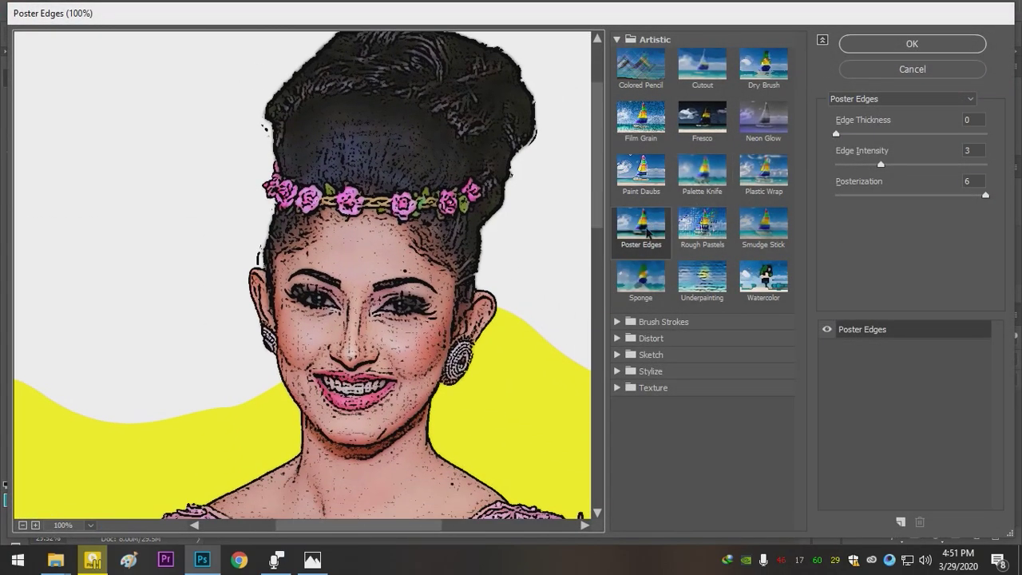
pyautogui.click(618, 41)
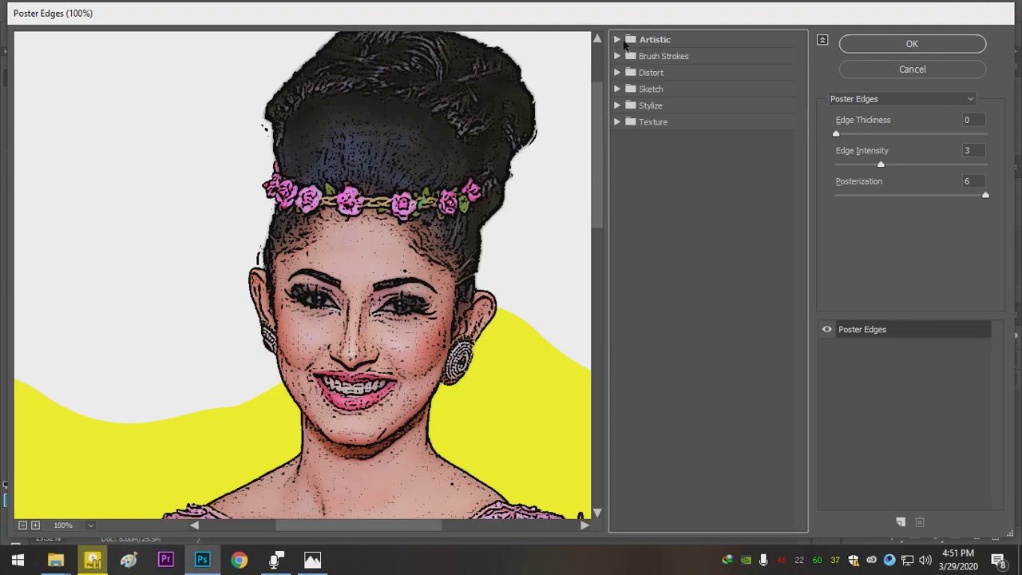
pyautogui.click(627, 41)
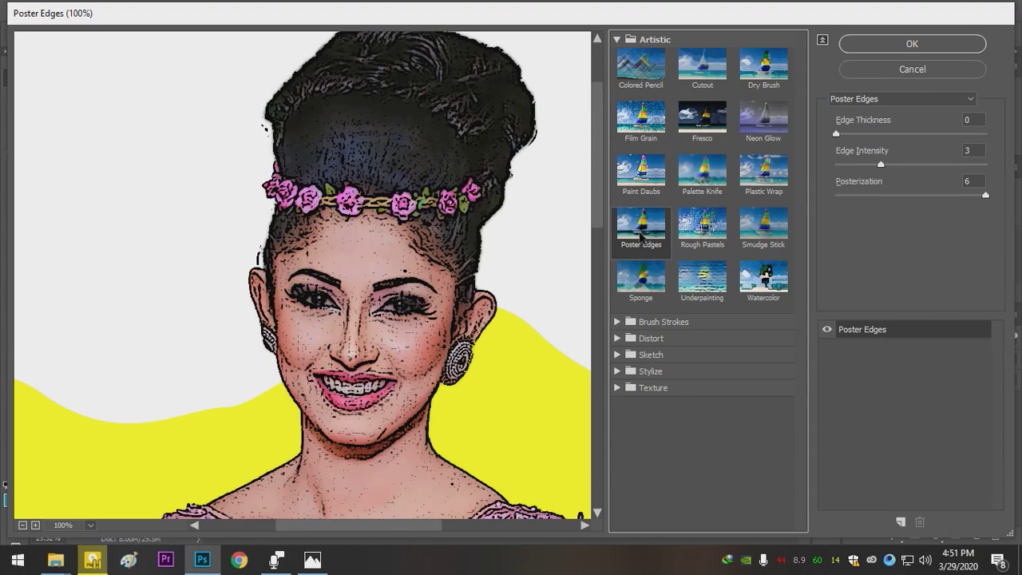
pyautogui.click(969, 122)
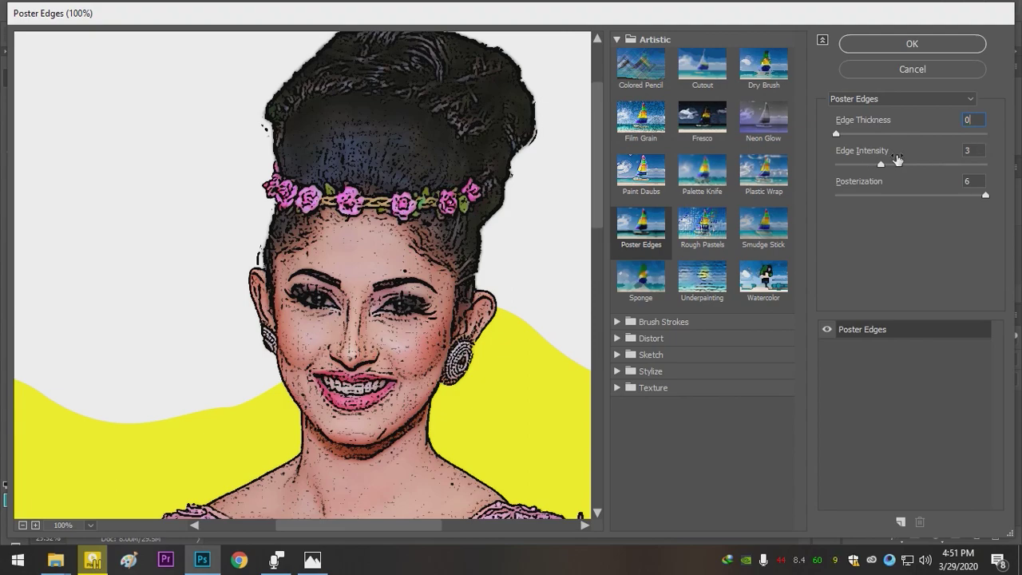
pyautogui.doubleClick(967, 151)
pyautogui.write('0')
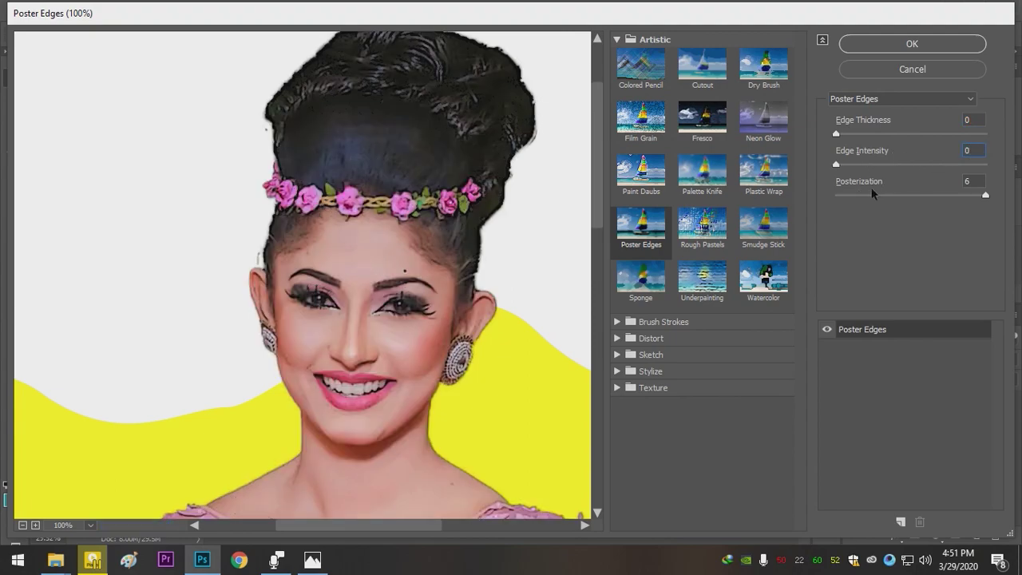
pyautogui.doubleClick(972, 181)
pyautogui.write('2')
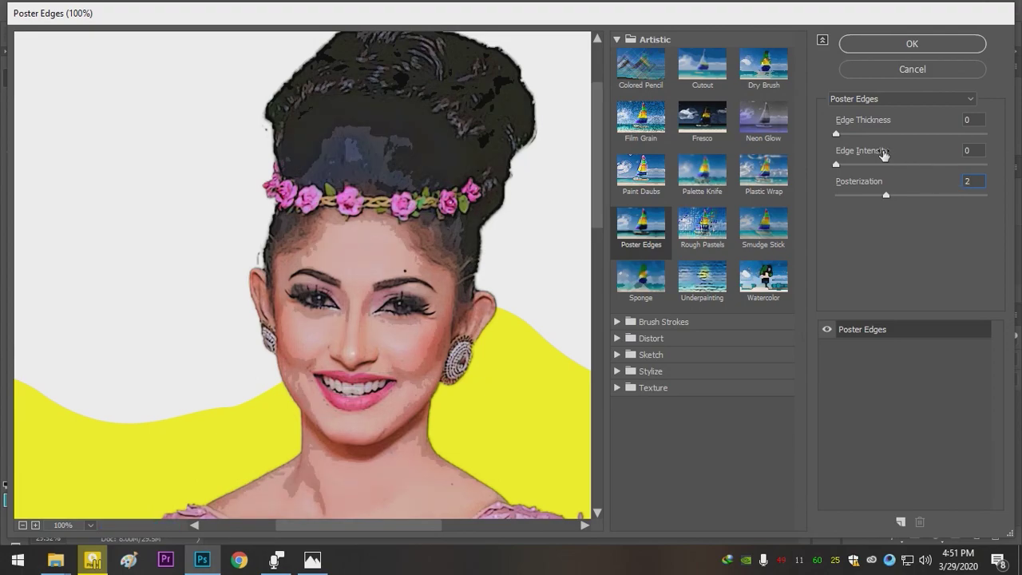
pyautogui.click(882, 44)
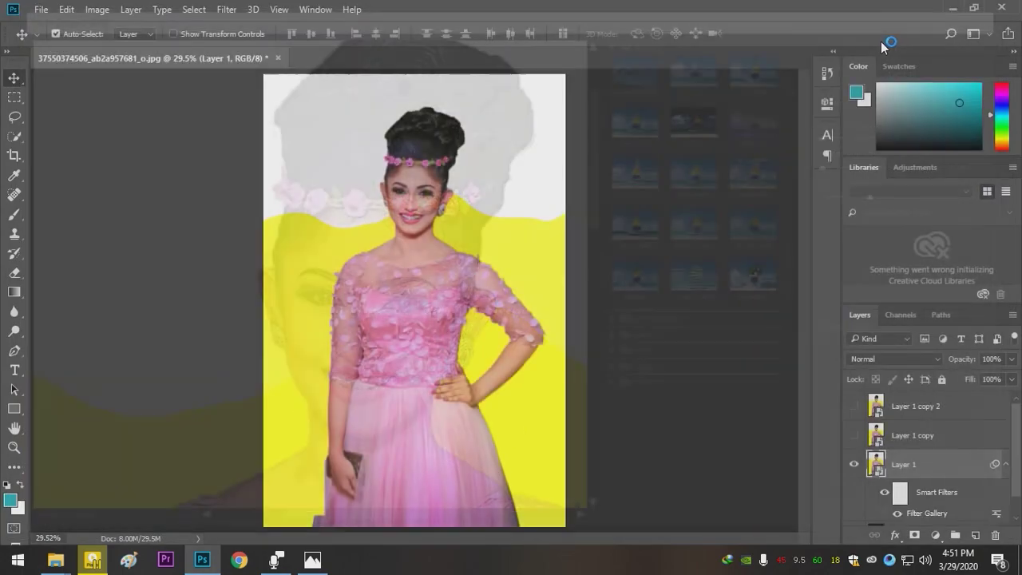
# Sharpen Layer 1 using Unsharp Mask with Amount 90% and Radius 10 pixels
pyautogui.click(226, 9)
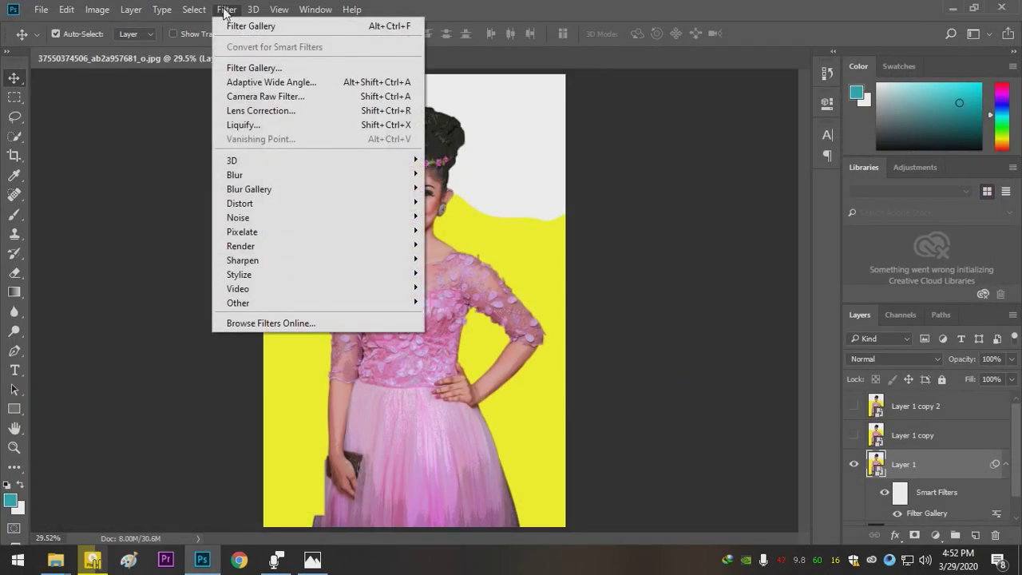
pyautogui.moveTo(292, 262)
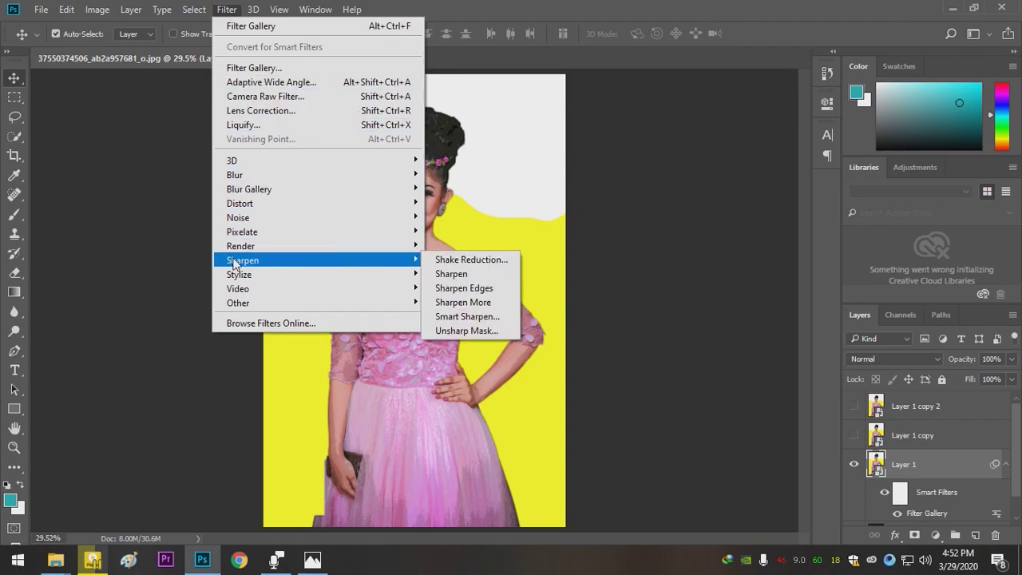
pyautogui.click(448, 329)
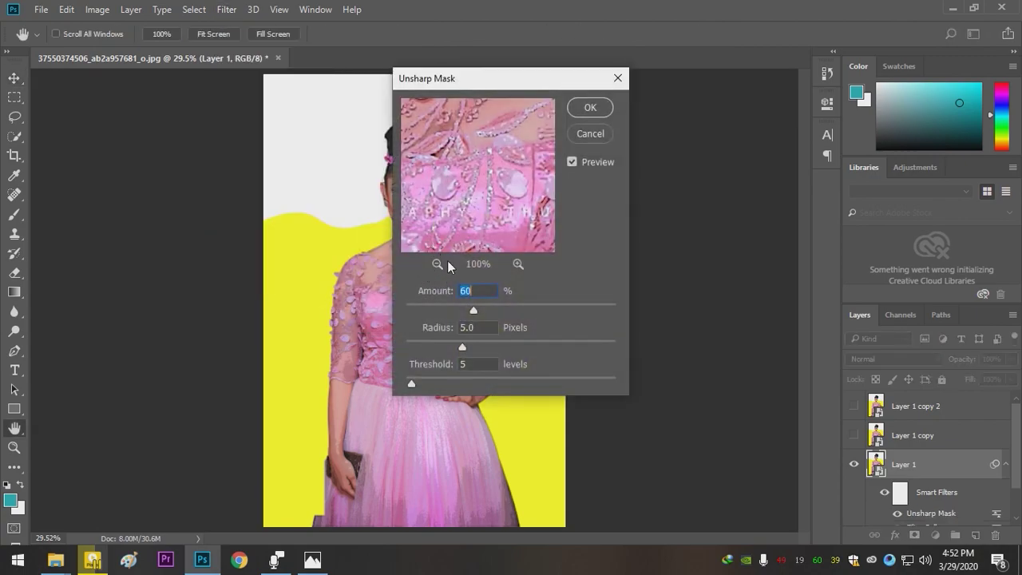
pyautogui.moveTo(474, 86); pyautogui.dragTo(509, 81)
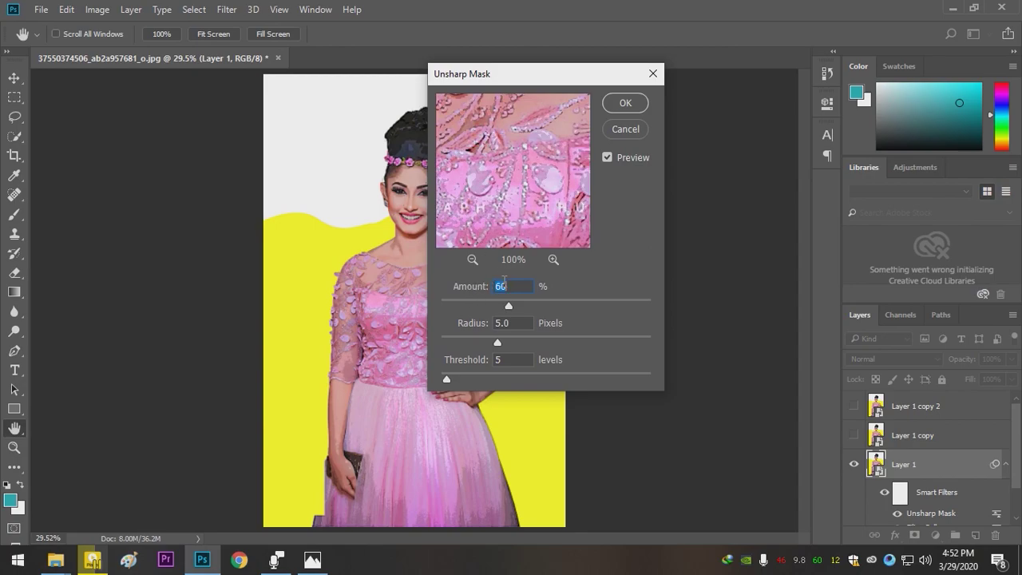
pyautogui.write('90')
pyautogui.write('10')
pyautogui.click(624, 103)
pyautogui.press('v')
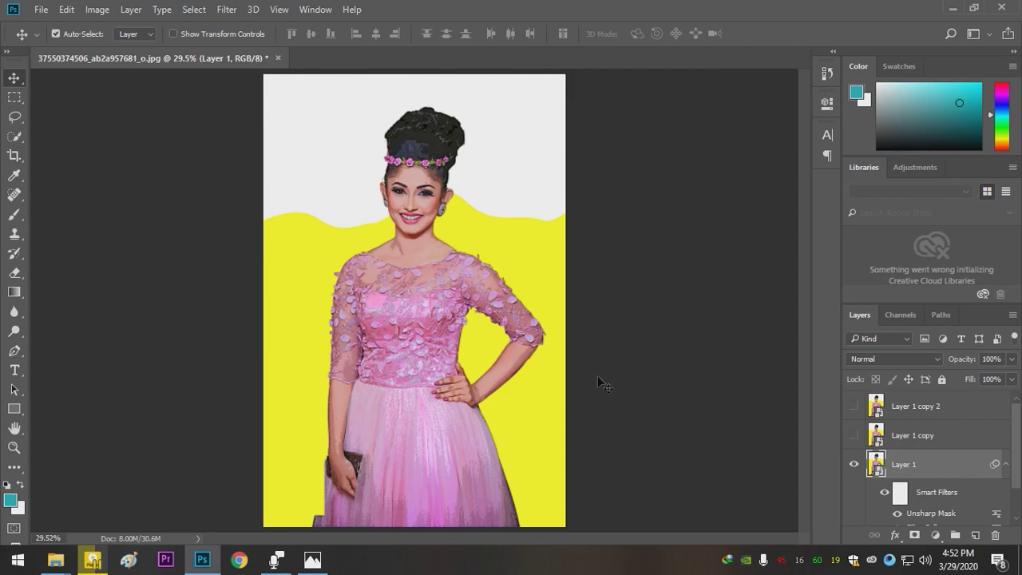
# Apply the Oil Paint filter to Layer 1 with Stylization 4.0, Cleanliness 3.0, Scale 0.1, Bristle Detail 0.0 and Shine 0.0
pyautogui.scroll(-1, 933, 511)
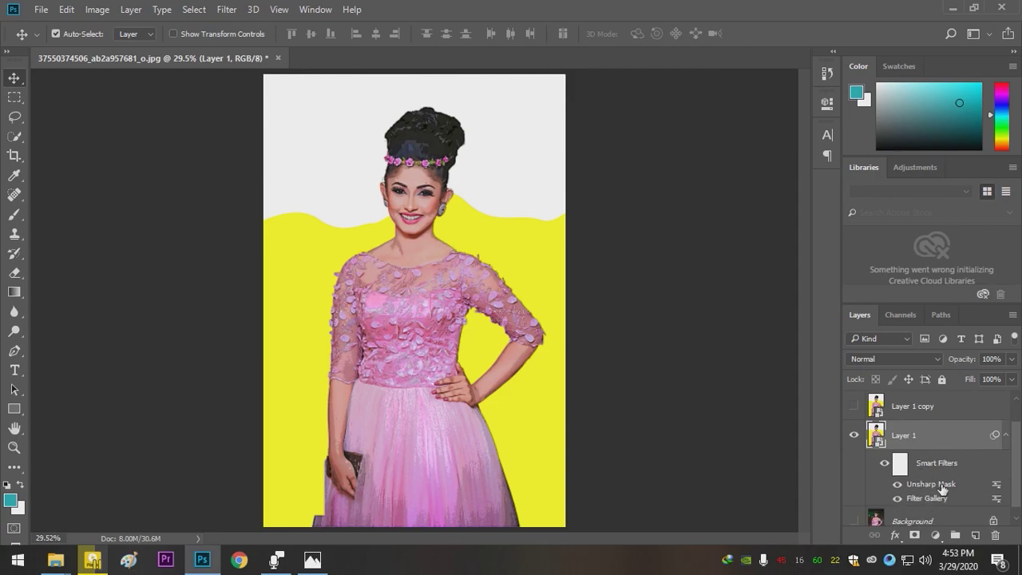
pyautogui.scroll(1, 911, 451)
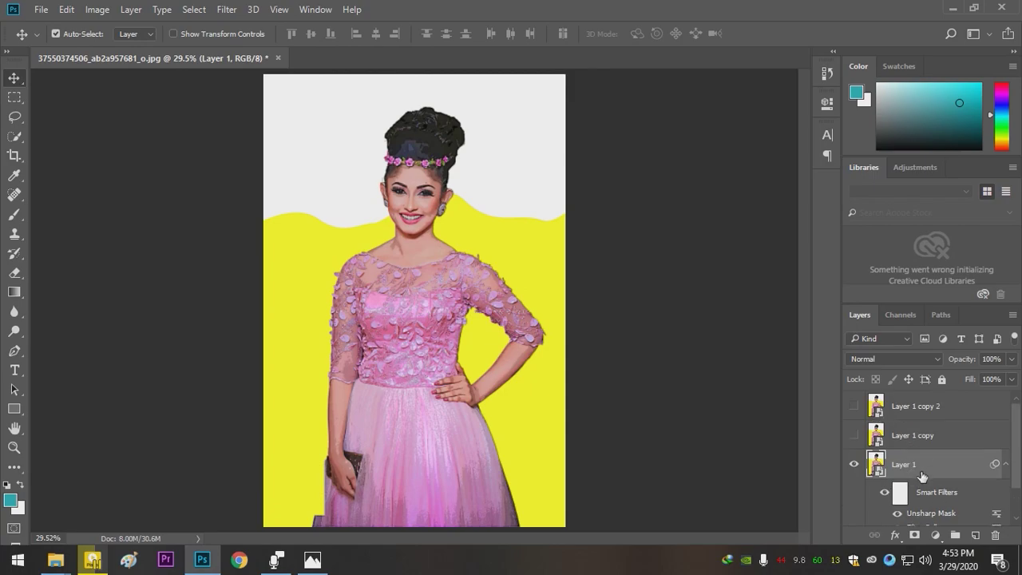
pyautogui.click(226, 13)
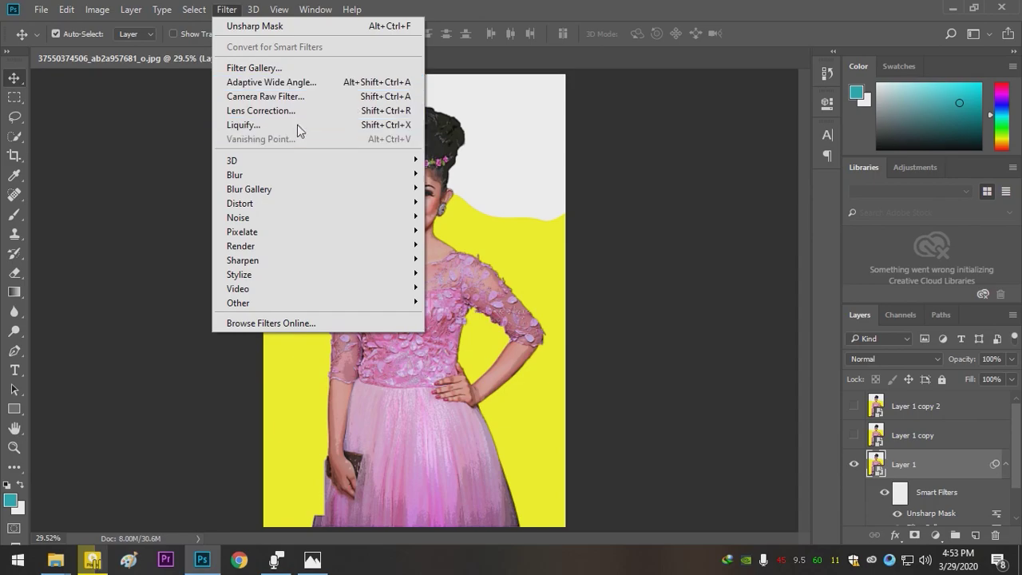
pyautogui.click(257, 126)
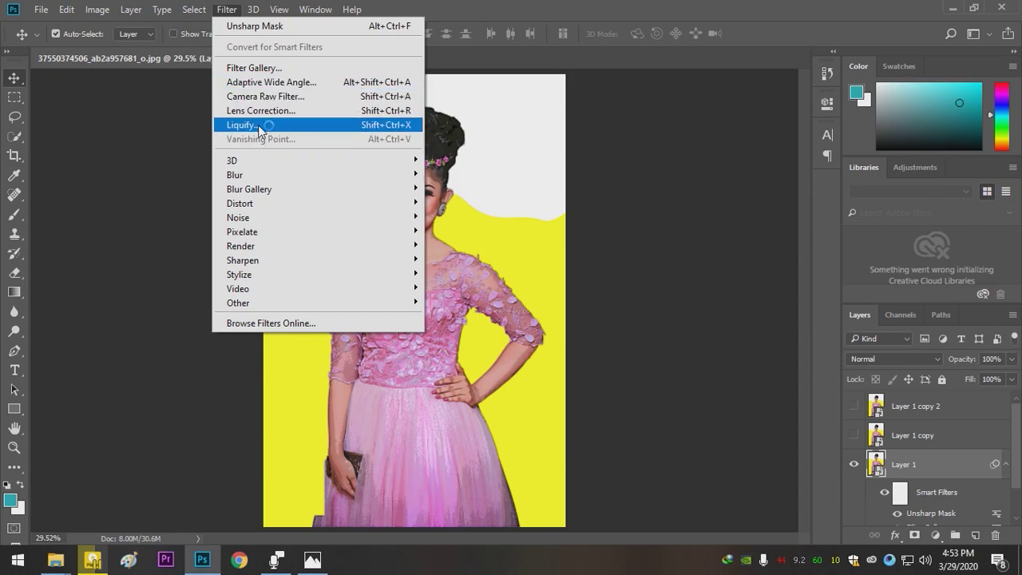
pyautogui.moveTo(274, 278)
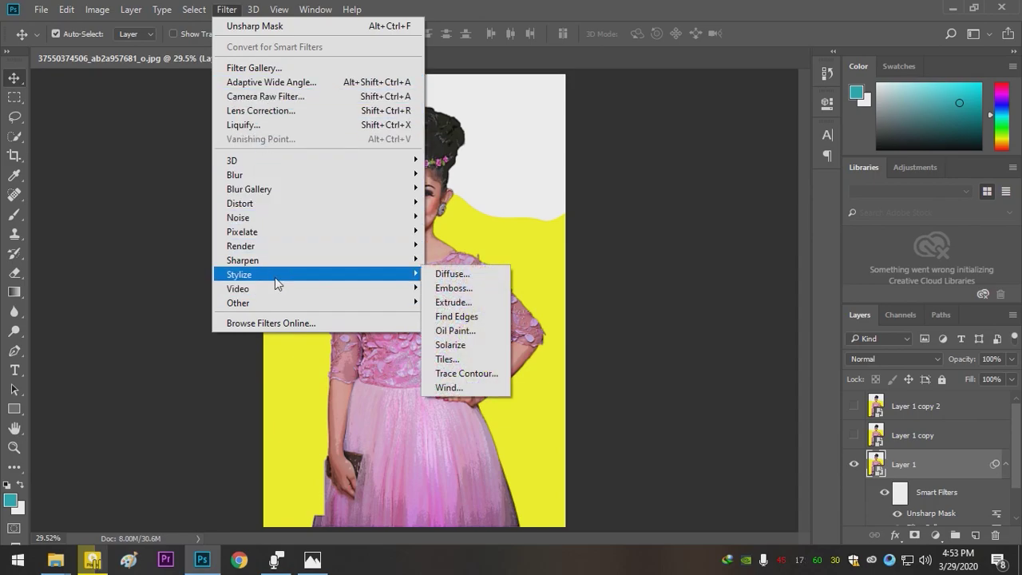
pyautogui.click(453, 330)
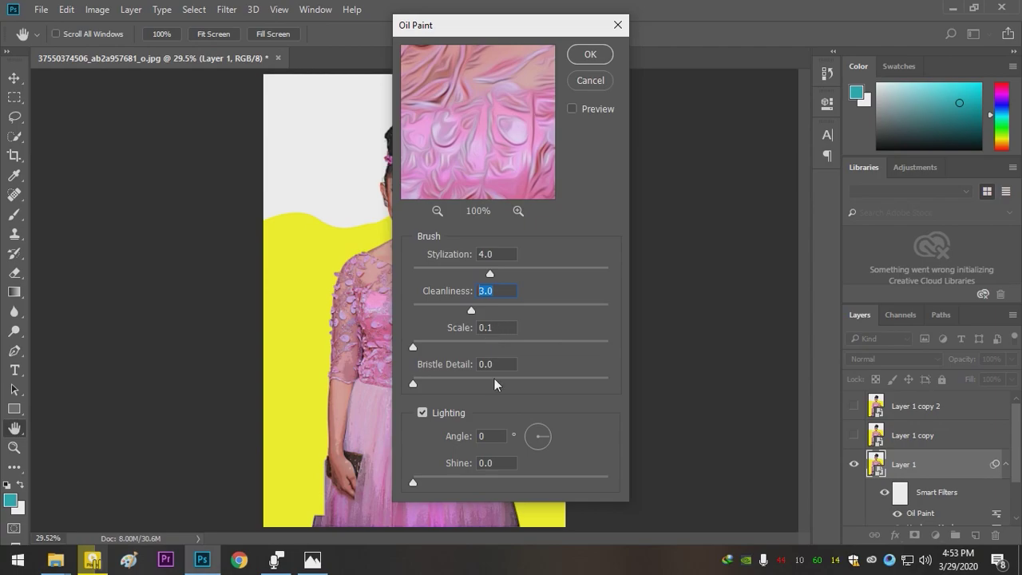
pyautogui.click(589, 55)
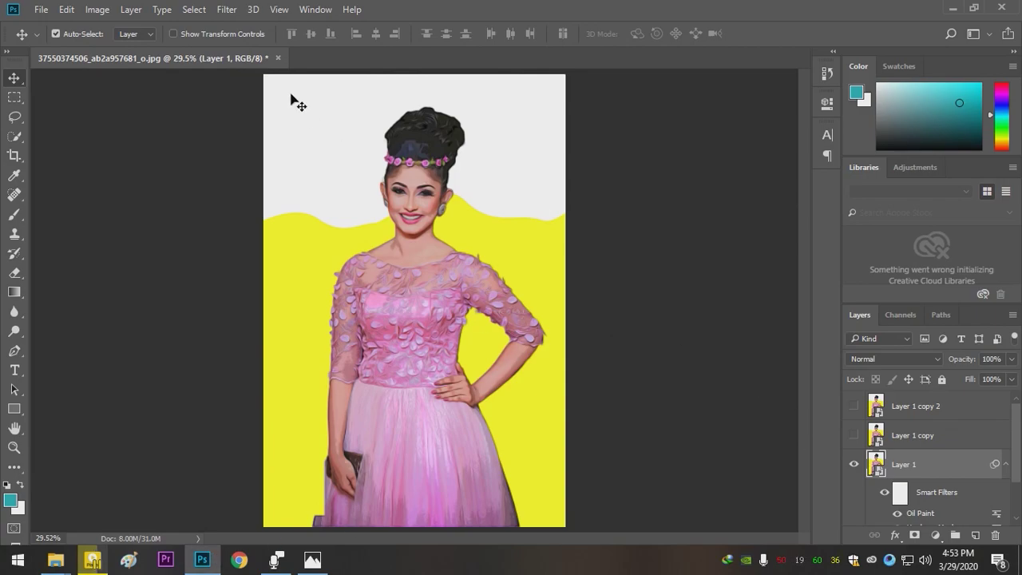
# Sharpen Layer 1 again using Unsharp Mask with Amount 60% and Radius 5.0 pixels
pyautogui.click(228, 9)
pyautogui.moveTo(274, 261)
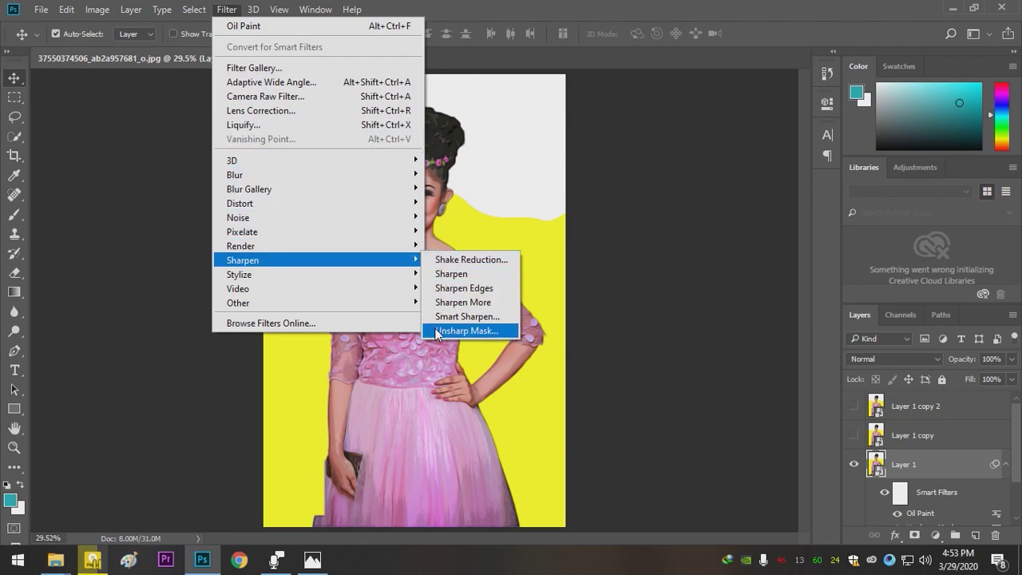
pyautogui.click(466, 331)
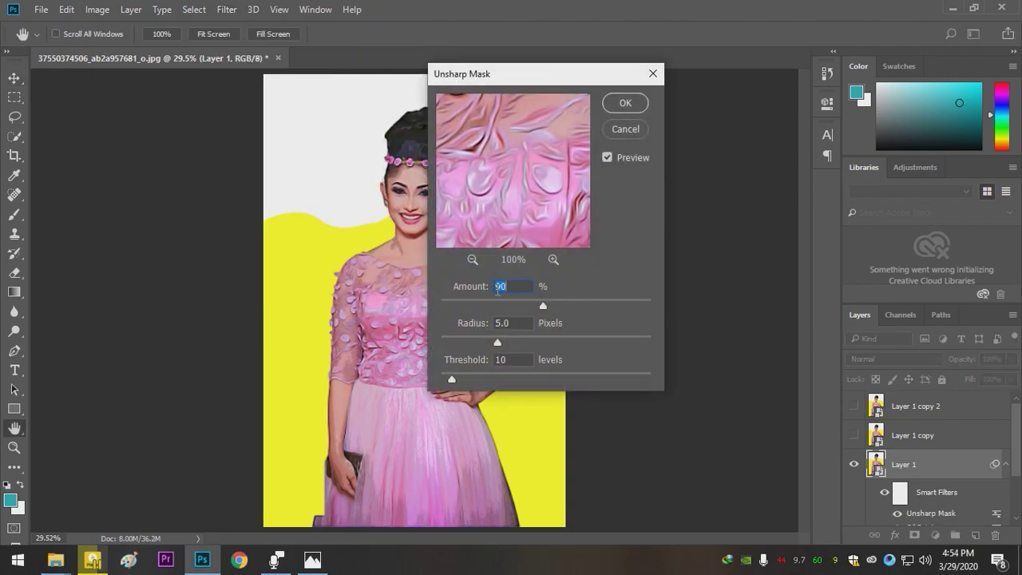
pyautogui.write('60')
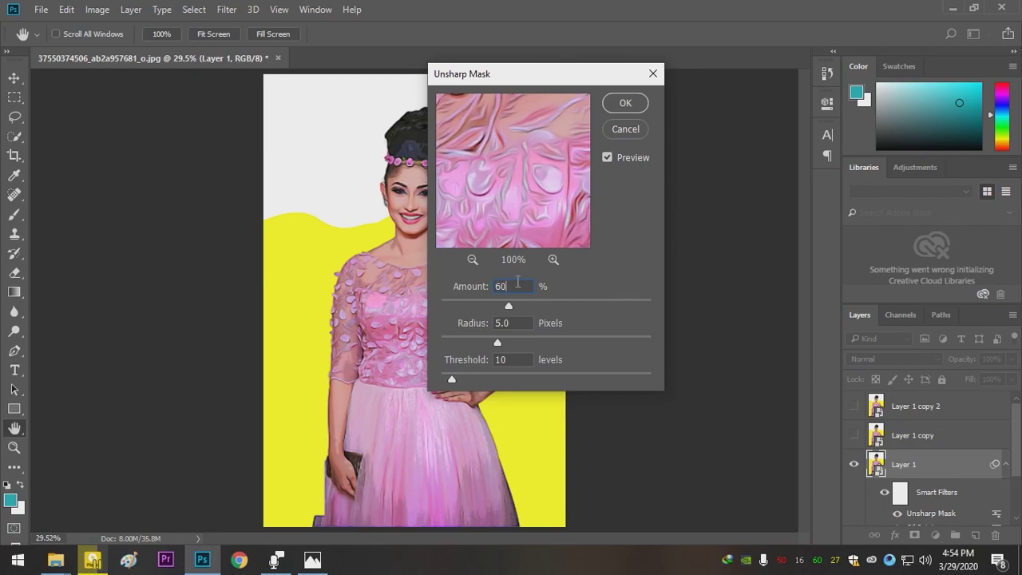
pyautogui.click(502, 360)
pyautogui.click(623, 105)
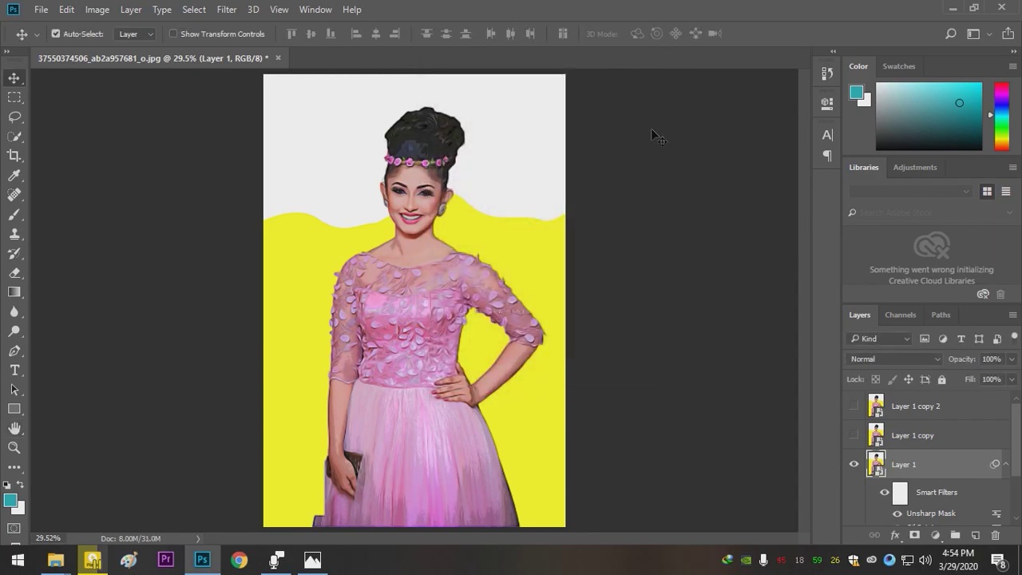
# Collapse Layer 1's Smart Filters list and rename the layer as effects
pyautogui.moveTo(1017, 467); pyautogui.dragTo(1018, 484)
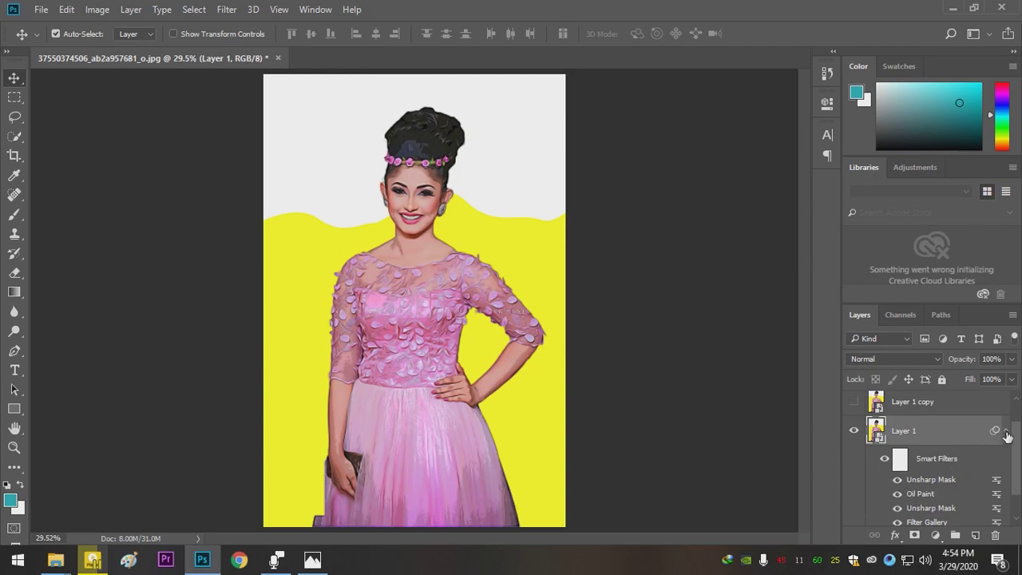
pyautogui.click(1006, 435)
pyautogui.doubleClick(902, 464)
pyautogui.write('eff')
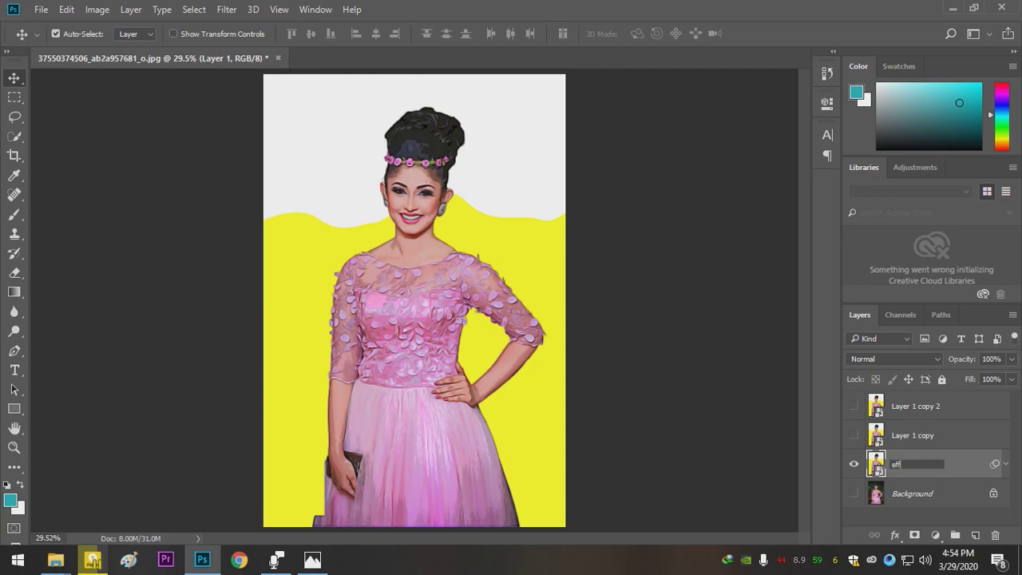
pyautogui.write('ects')
pyautogui.press('Return')
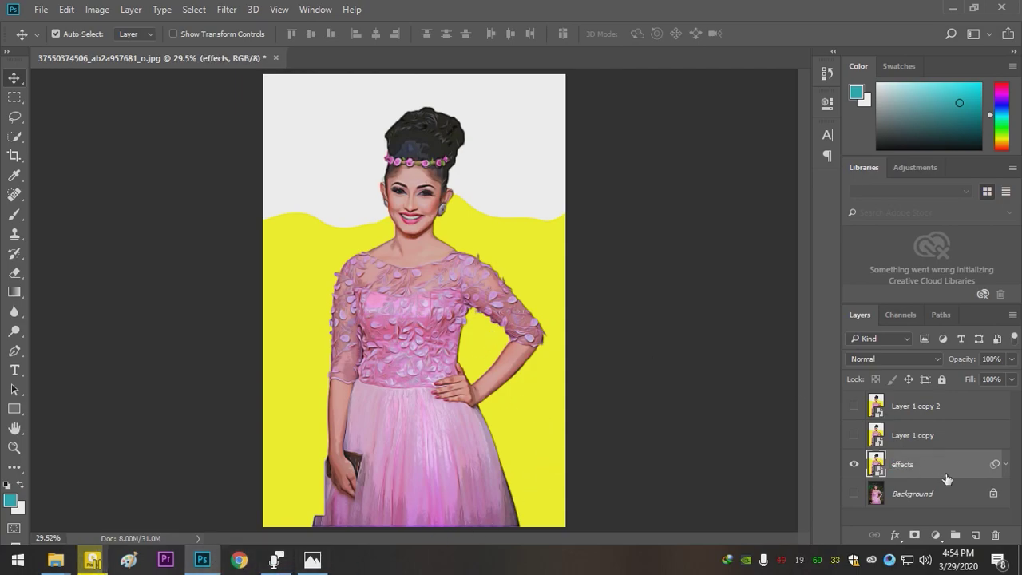
# Make Layer 1 copy visible and rename it as outline
pyautogui.click(854, 435)
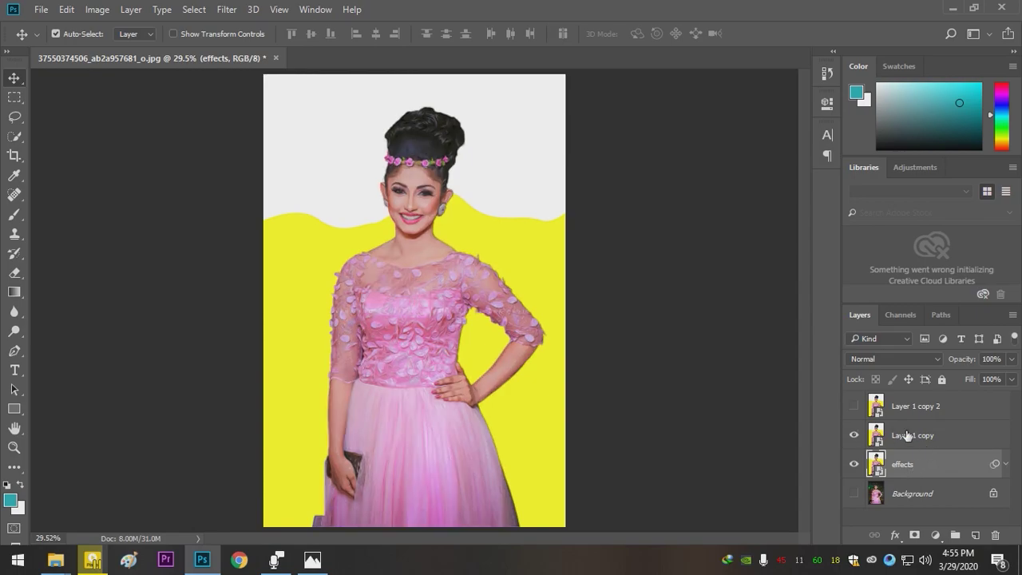
pyautogui.click(913, 435)
pyautogui.doubleClick(912, 435)
pyautogui.write('c')
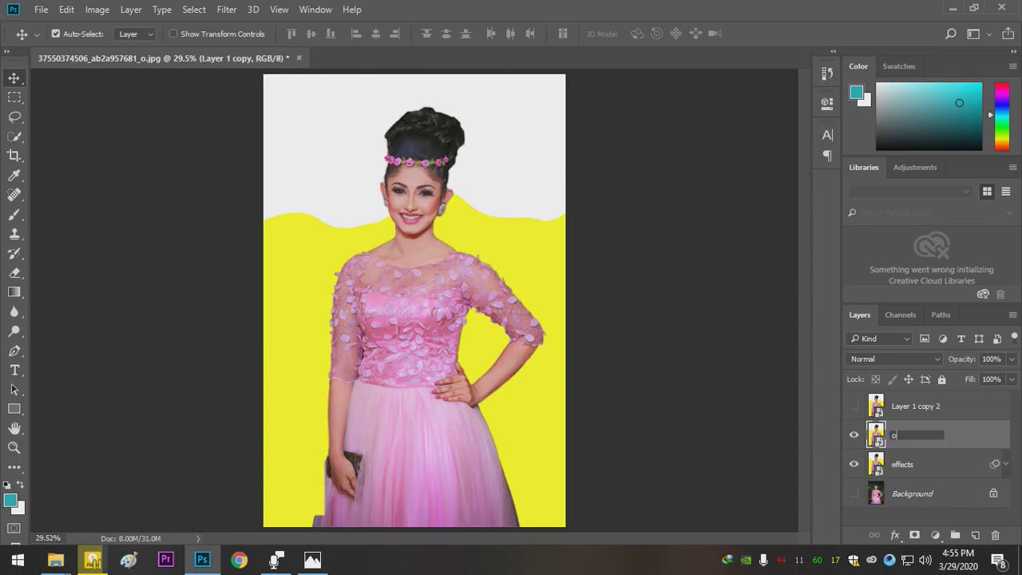
pyautogui.write('utline')
pyautogui.press('Return')
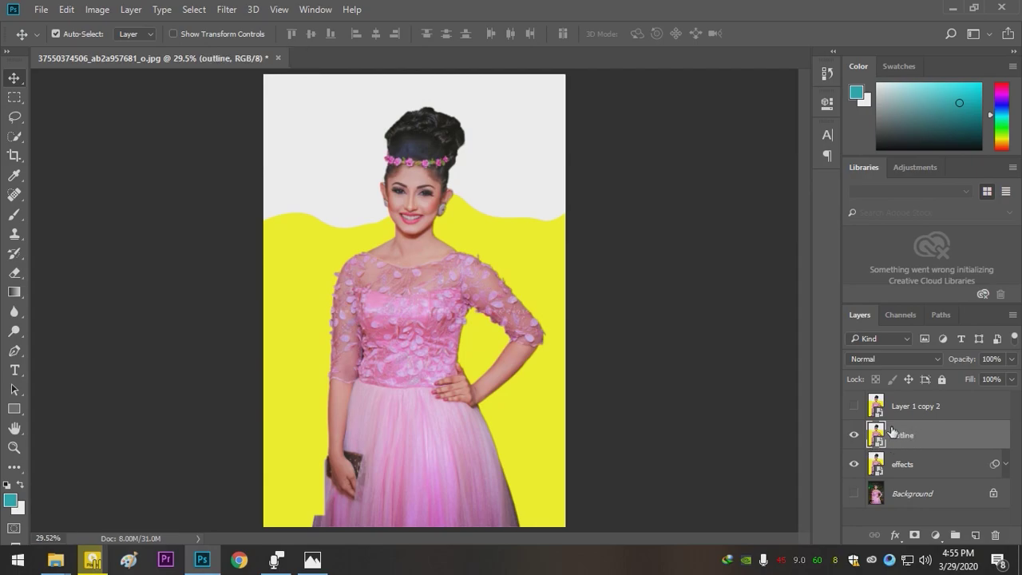
pyautogui.click(855, 435)
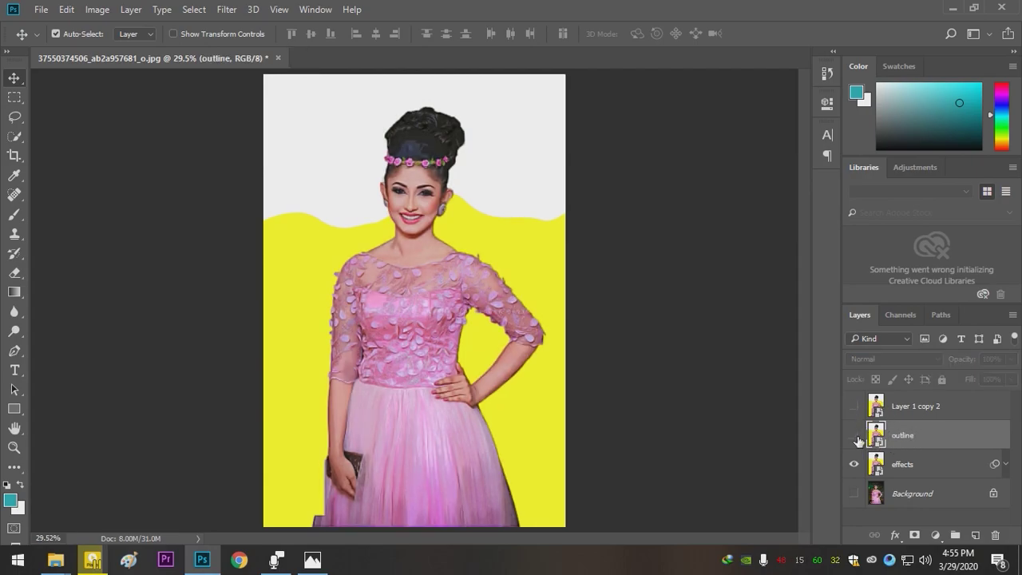
pyautogui.click(854, 435)
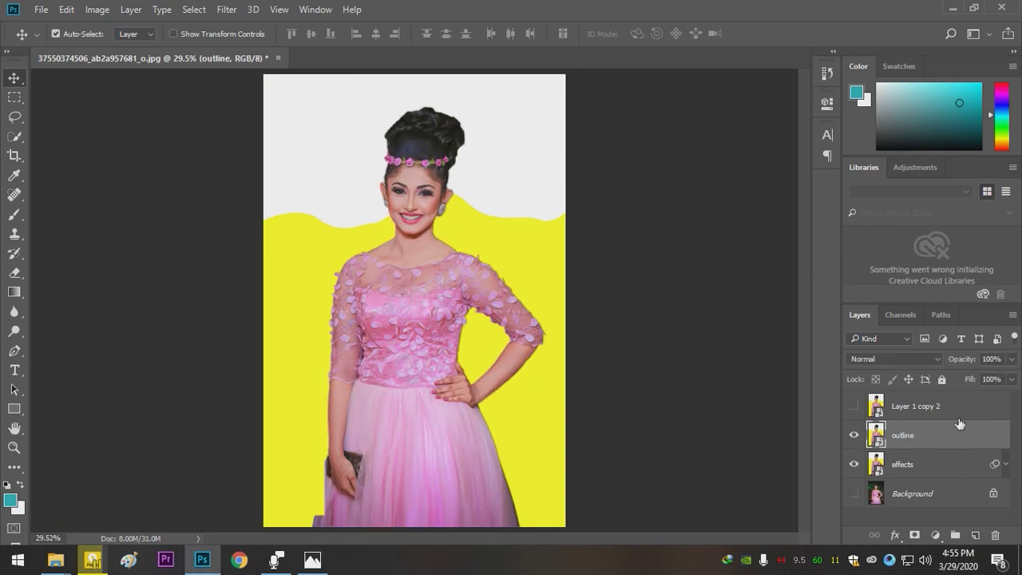
# Apply the Filter Gallery's Poster Edges effect to the outline layer with Edge Thickness 0, Edge Intensity 3 and Posterization 6
pyautogui.click(224, 10)
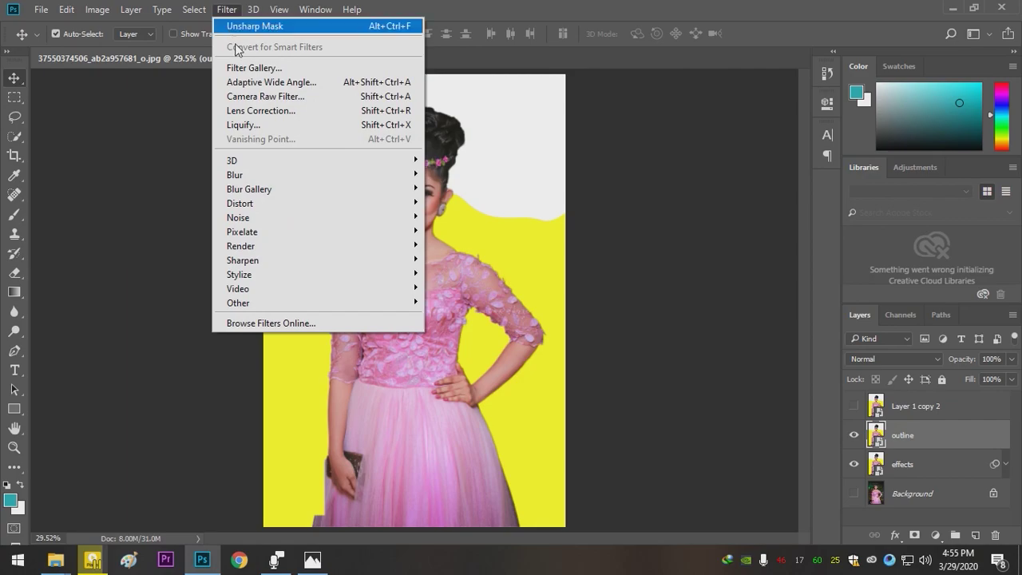
pyautogui.press('Escape')
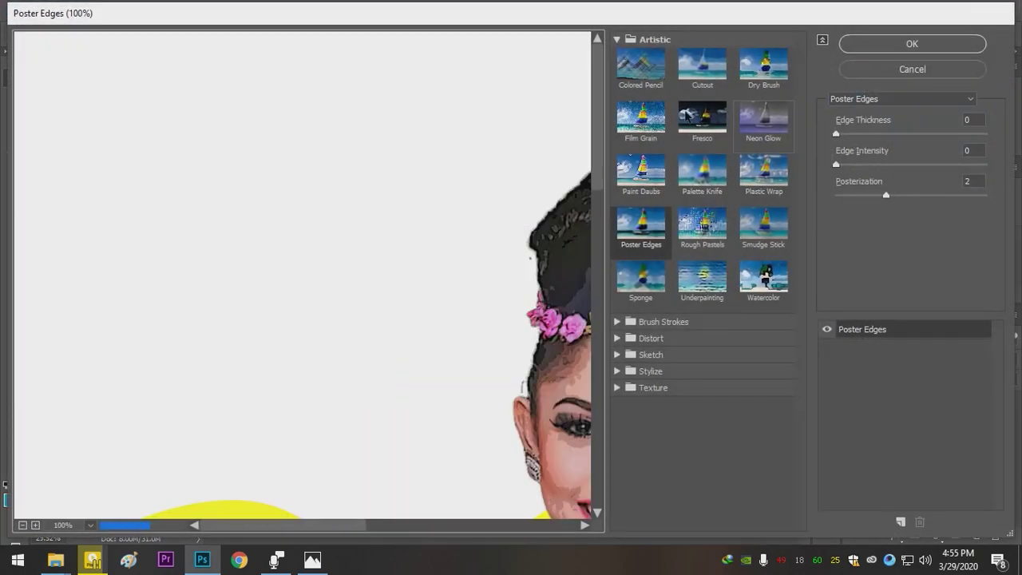
pyautogui.click(624, 40)
pyautogui.click(624, 40)
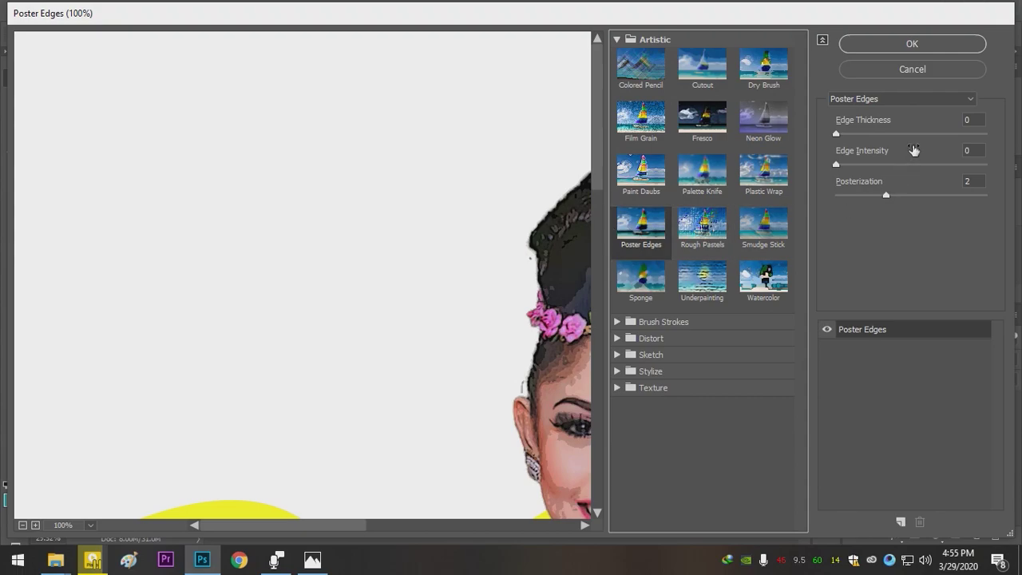
pyautogui.click(980, 119)
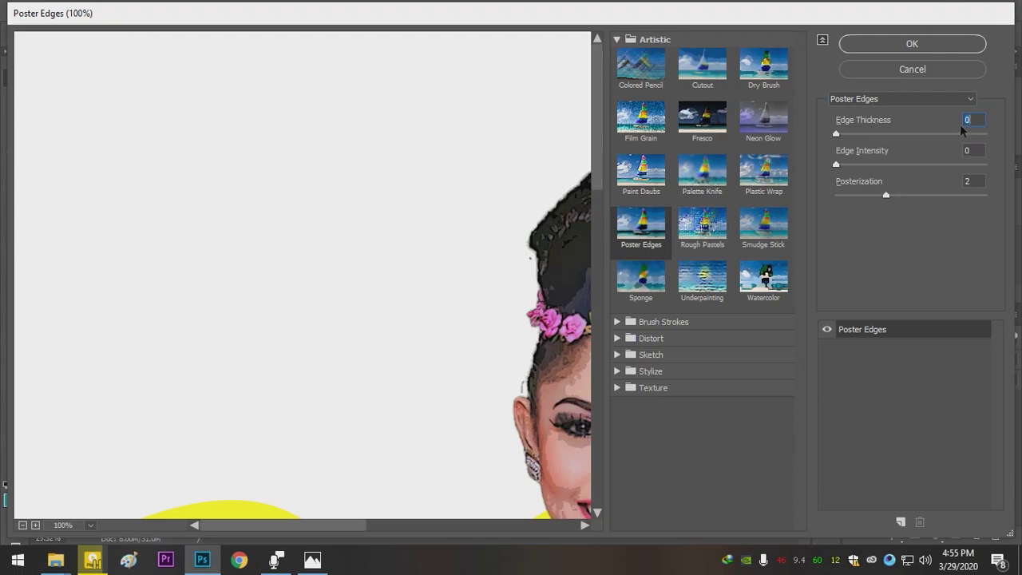
pyautogui.click(979, 150)
pyautogui.write('3')
pyautogui.press('Tab')
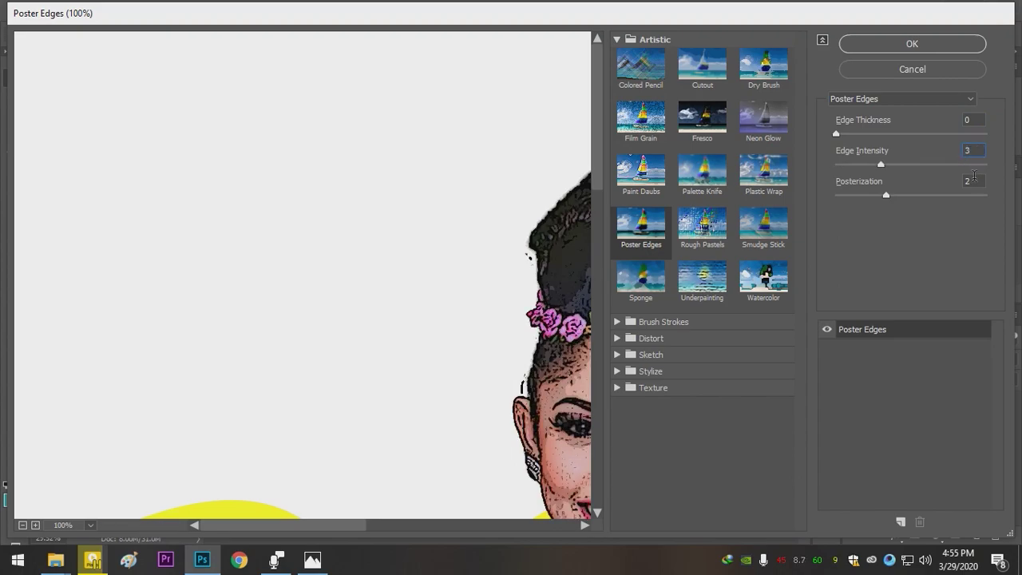
pyautogui.write('6')
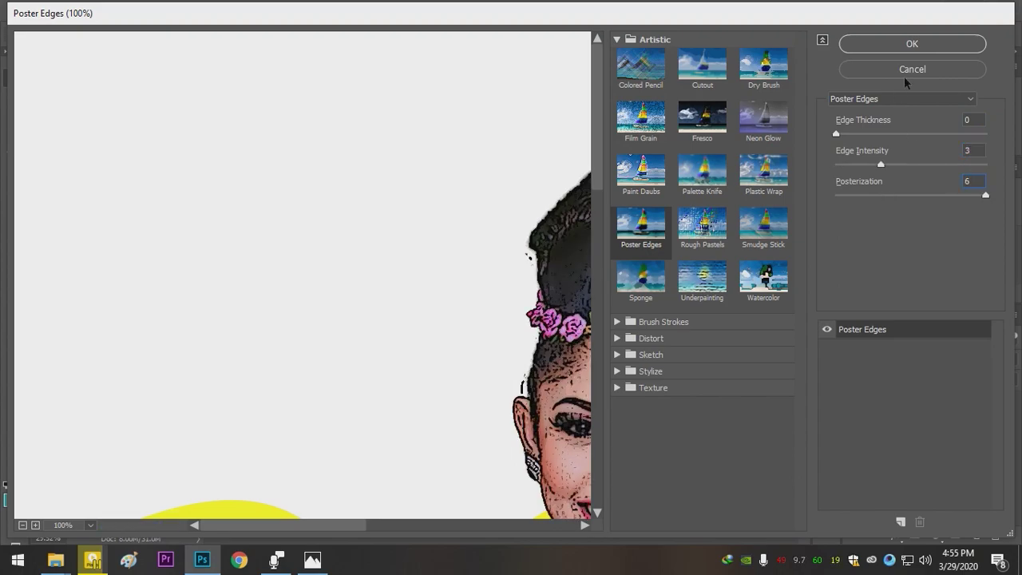
pyautogui.click(912, 44)
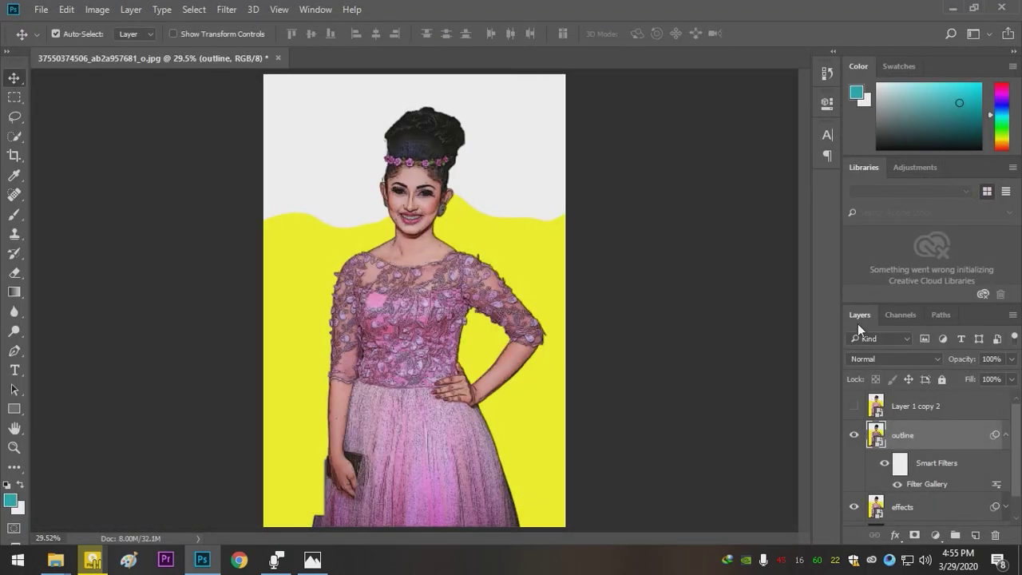
# Apply the Oil Paint filter to the outline layer with Stylization 4.0, Cleanliness 3.0, Scale 0.1, Bristle Detail 0.0 and Shine 0.0
pyautogui.click(223, 10)
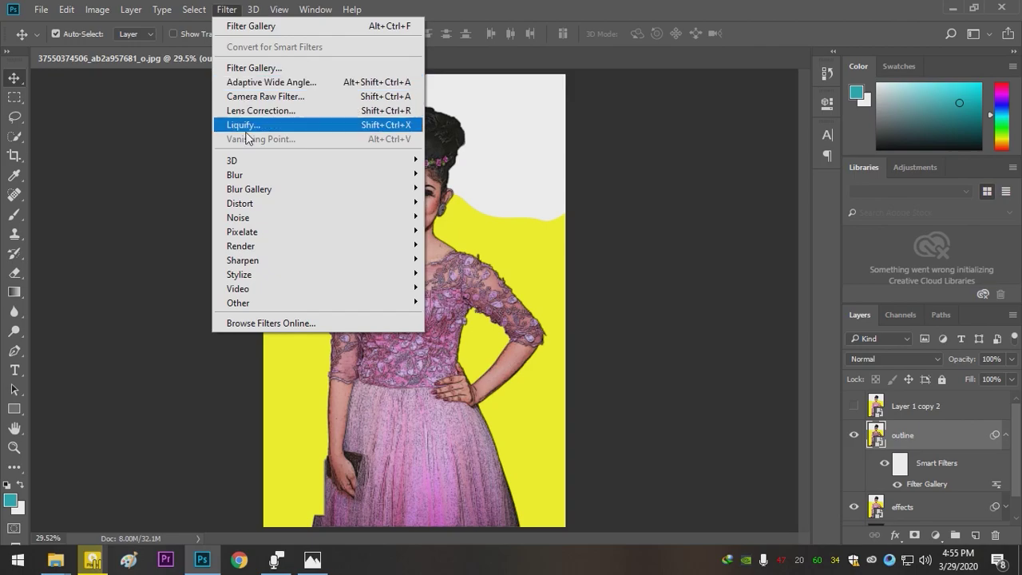
pyautogui.moveTo(283, 275)
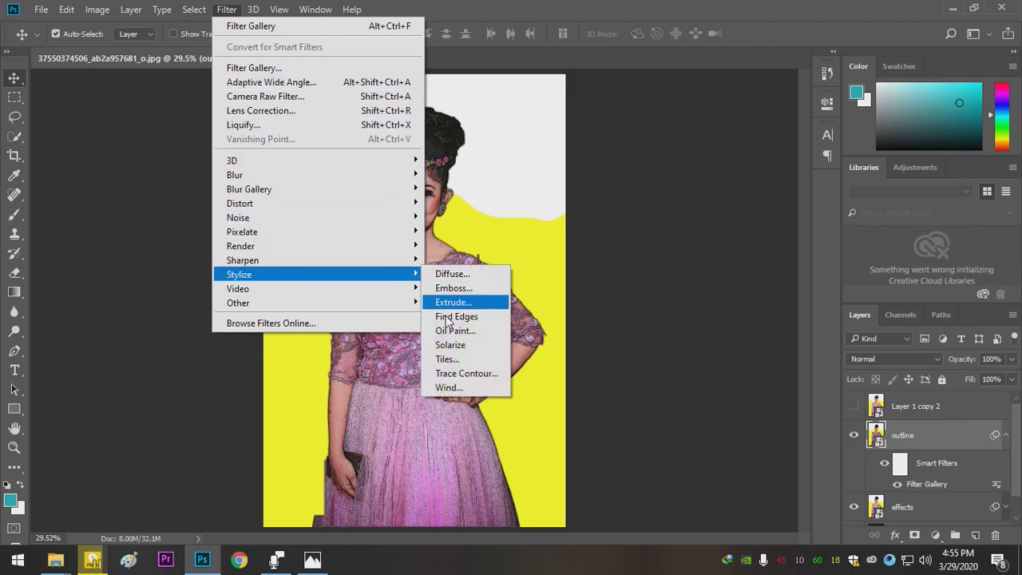
pyautogui.click(459, 332)
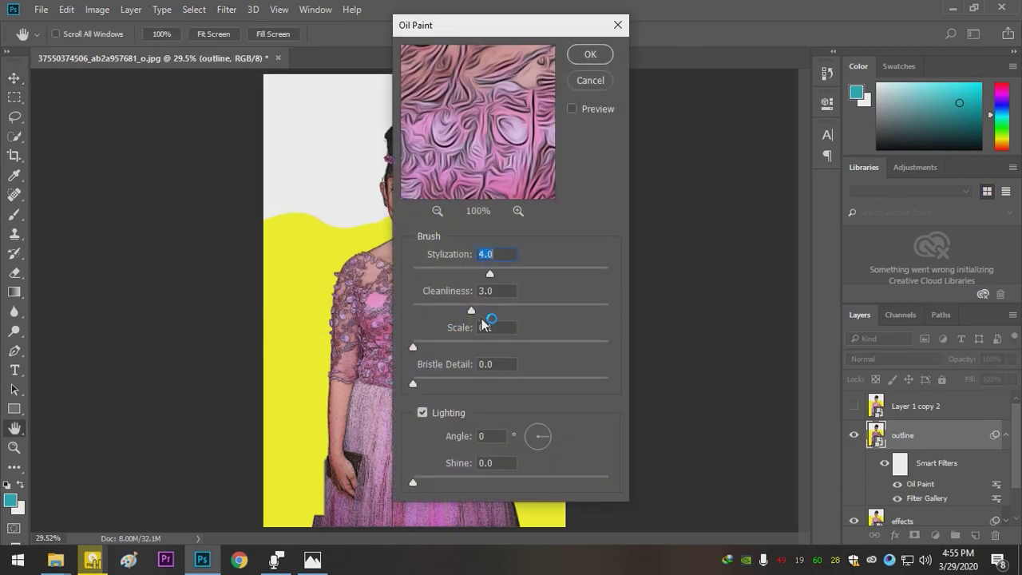
pyautogui.click(592, 54)
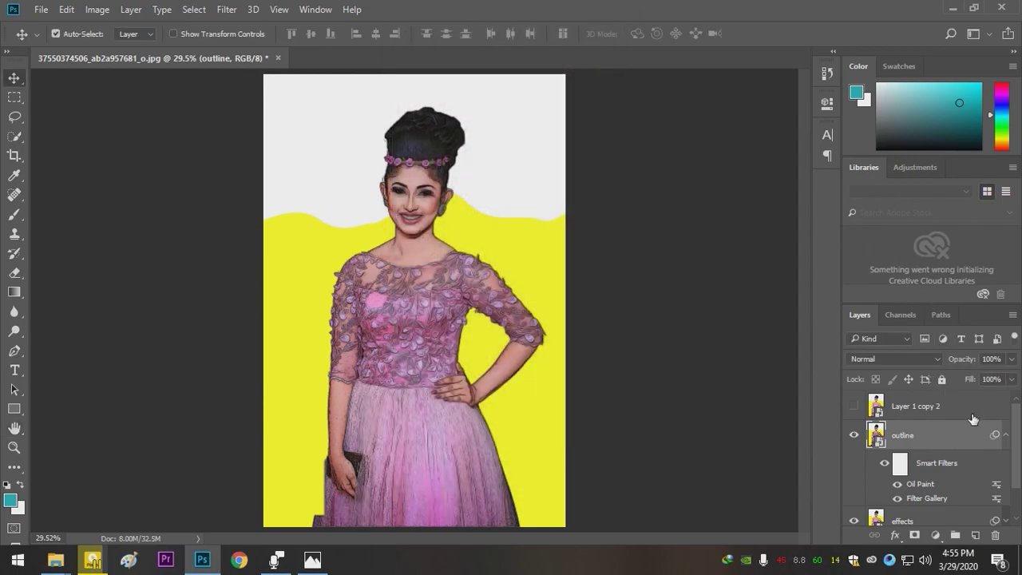
# Set the outline layer's blend mode to Overlay and its opacity to 25%, collapsing its Smart Filters list
pyautogui.click(936, 358)
pyautogui.click(878, 206)
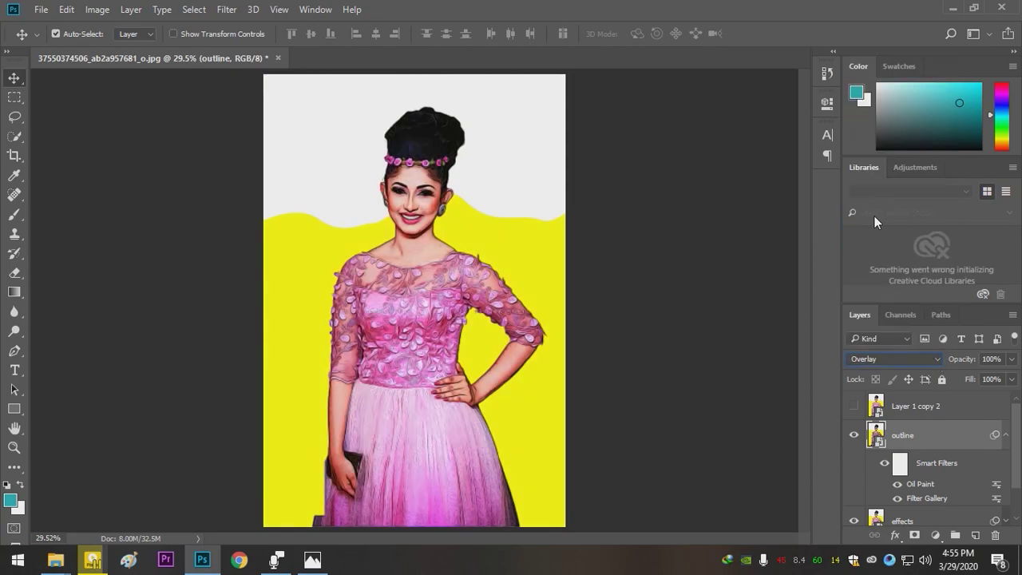
pyautogui.click(1009, 436)
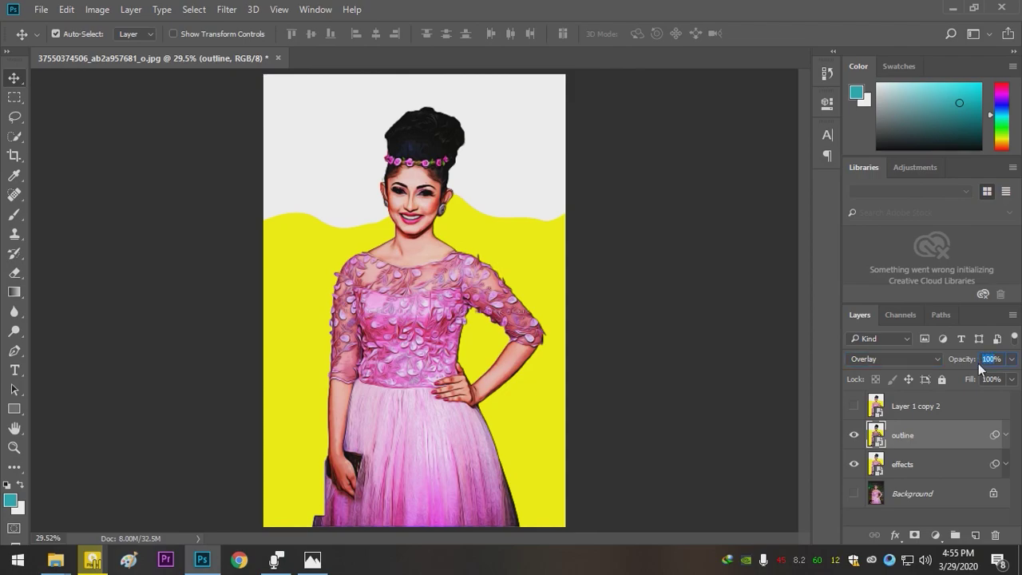
pyautogui.write('30')
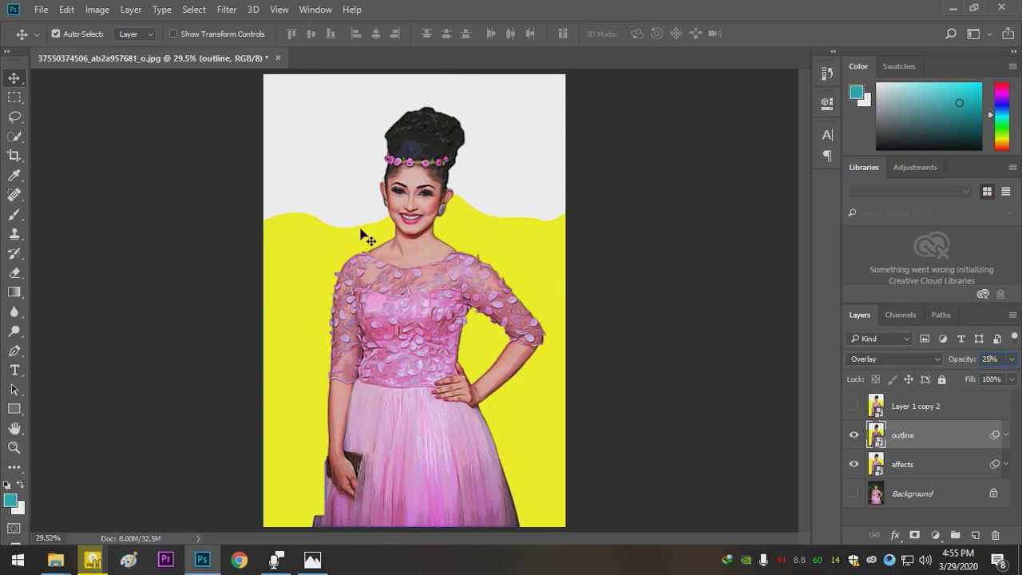
# Compare the portrait with and without the outline layer by toggling its visibility several times
pyautogui.click(855, 436)
pyautogui.click(855, 436)
pyautogui.click(856, 435)
pyautogui.click(856, 435)
pyautogui.click(855, 435)
pyautogui.click(855, 435)
pyautogui.click(855, 435)
pyautogui.click(855, 435)
pyautogui.click(855, 435)
pyautogui.click(855, 435)
# Make Layer 1 copy 2 visible and rename it as high pass
pyautogui.click(926, 407)
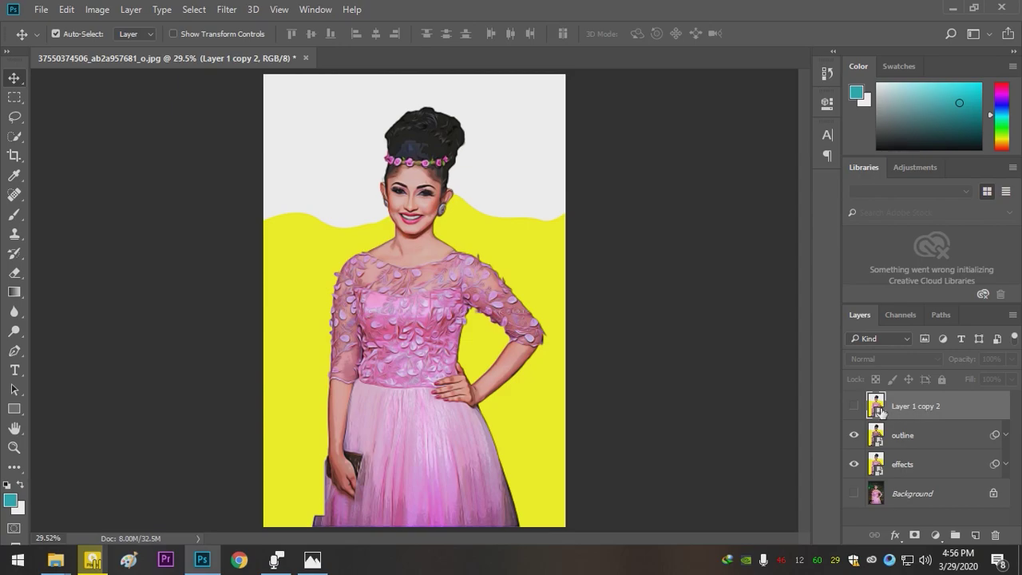
pyautogui.click(853, 406)
pyautogui.doubleClick(910, 407)
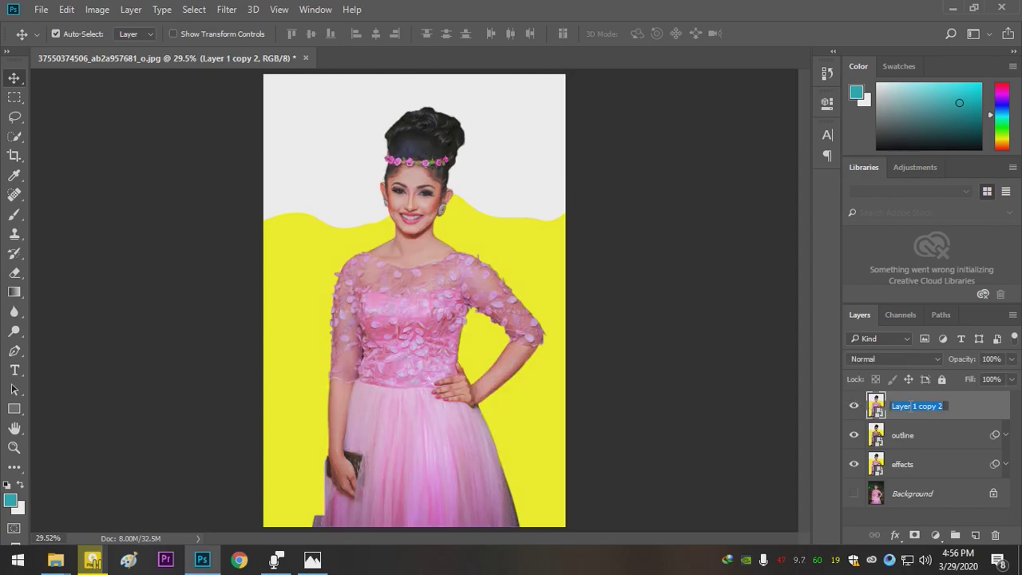
pyautogui.write('high pass')
pyautogui.click(959, 407)
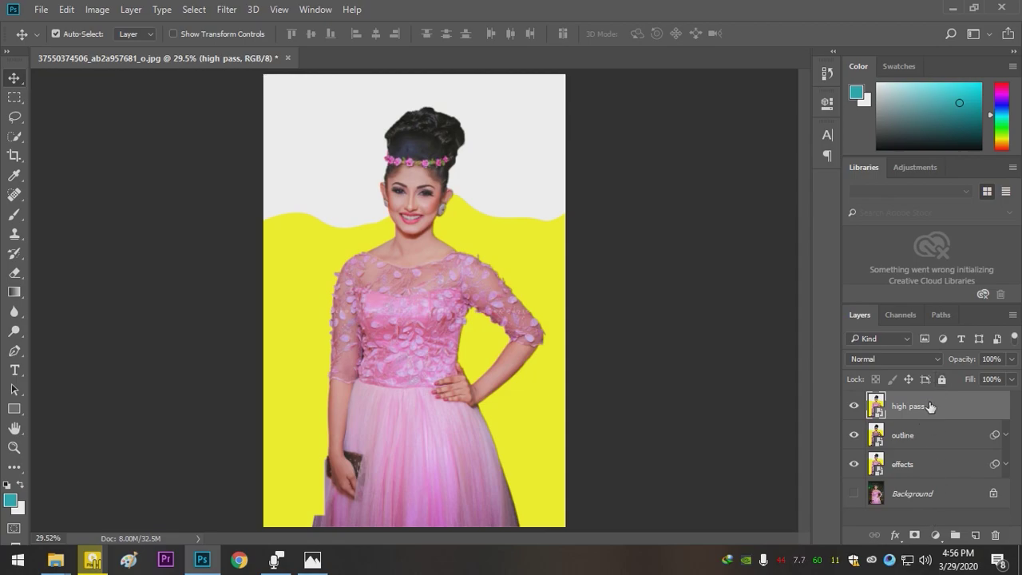
# Apply the High Pass filter to the high pass layer with a Radius of 2 pixels
pyautogui.click(228, 10)
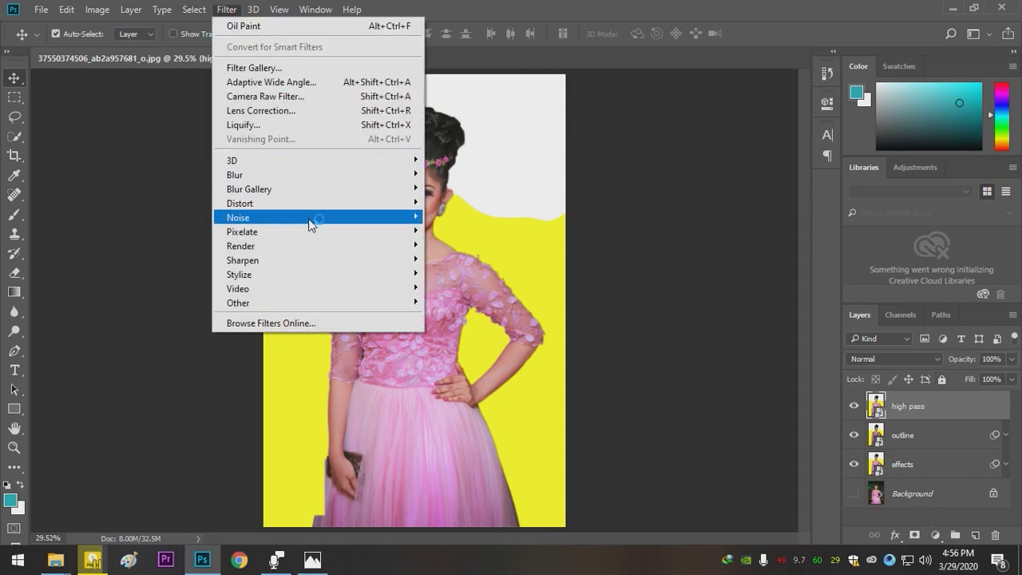
pyautogui.moveTo(391, 308)
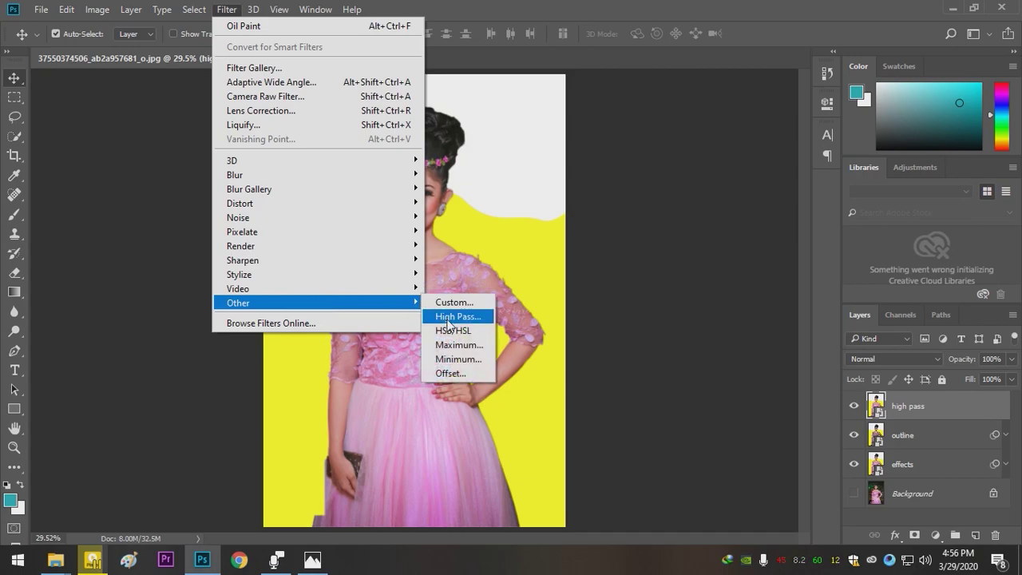
pyautogui.click(457, 316)
pyautogui.write('9')
pyautogui.click(433, 313)
pyautogui.write('2')
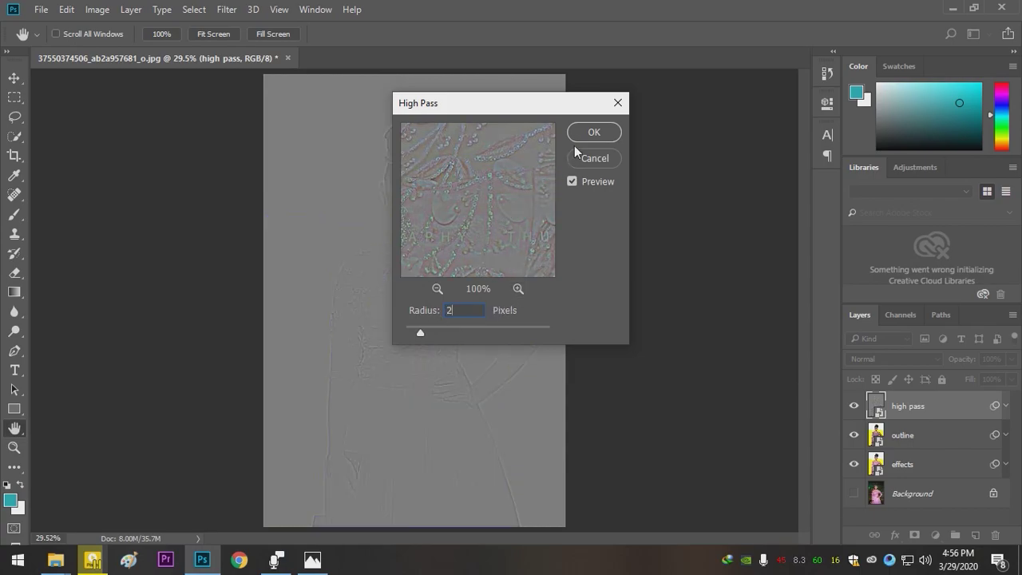
pyautogui.click(592, 134)
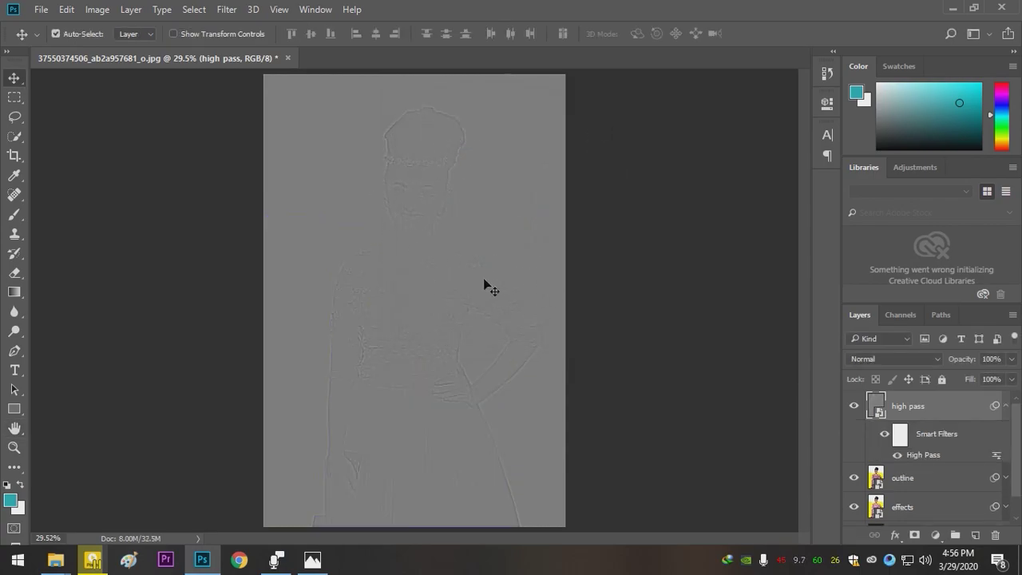
# Collapse the high pass layer's Smart Filters list and set its blend mode to Overlay
pyautogui.click(1005, 405)
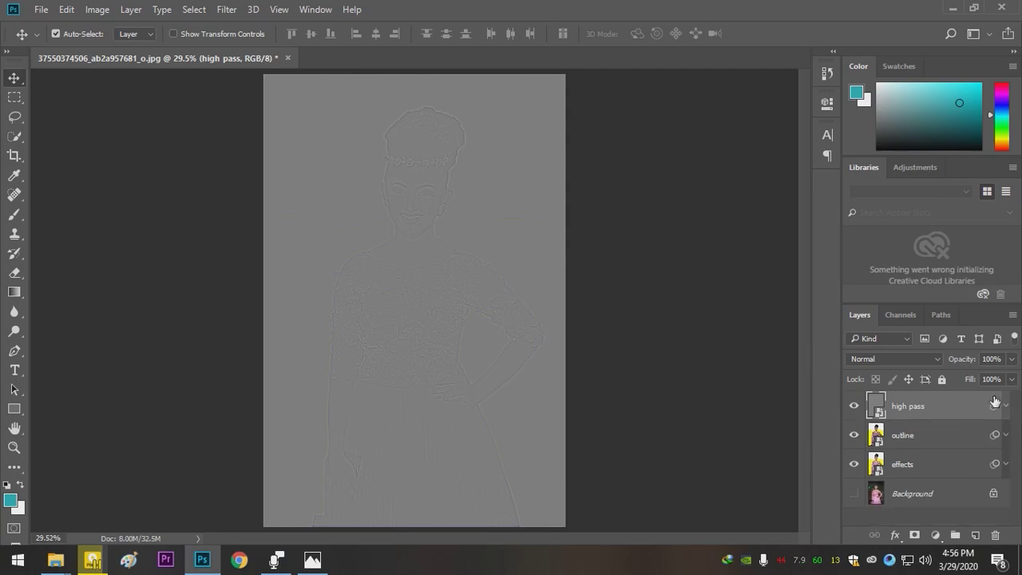
pyautogui.click(934, 356)
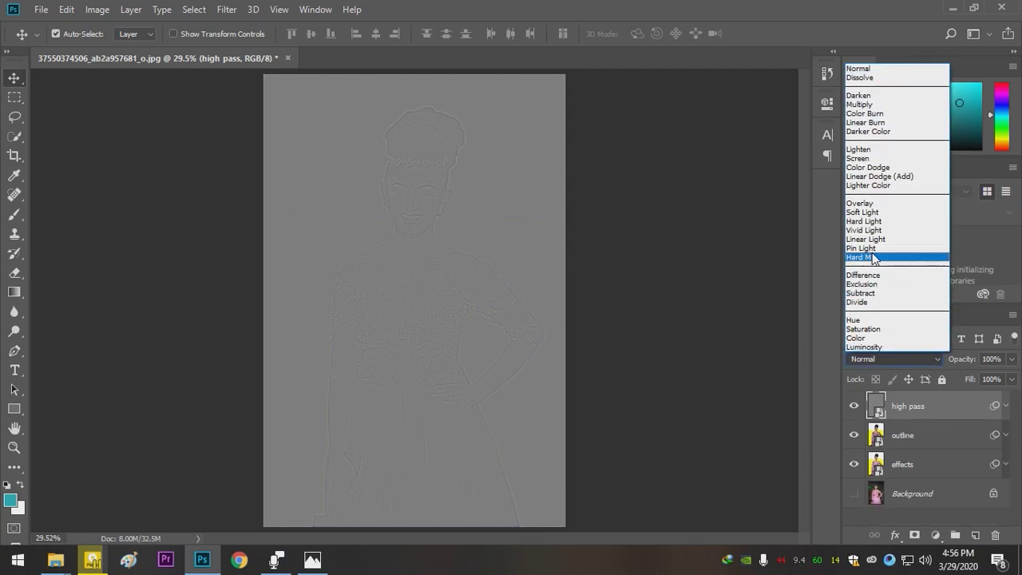
pyautogui.click(877, 204)
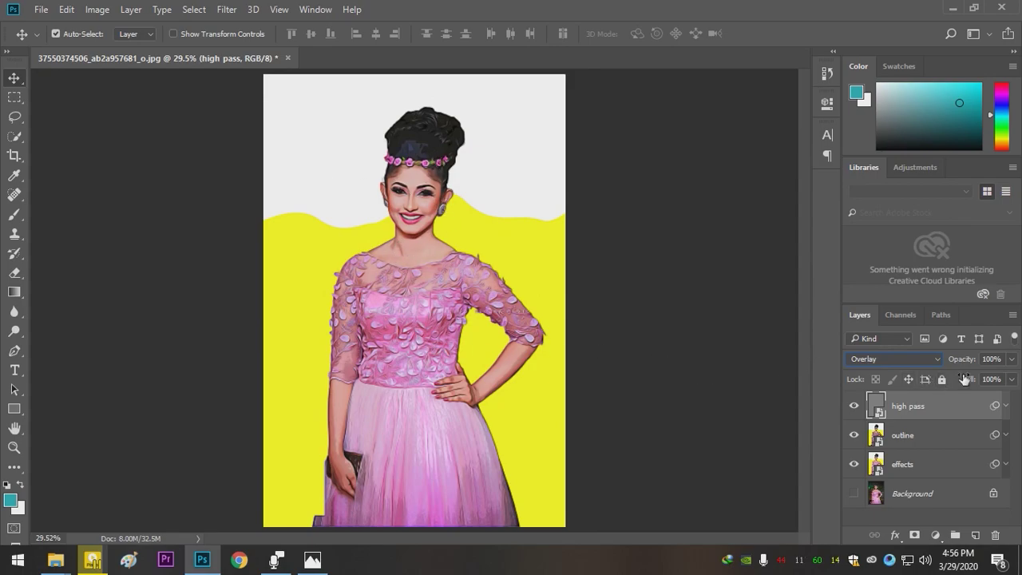
# Compare the portrait with and without the Overlay high pass layer by toggling its visibility
pyautogui.click(855, 411)
pyautogui.click(854, 409)
pyautogui.click(853, 408)
pyautogui.click(853, 409)
pyautogui.click(854, 409)
pyautogui.click(955, 438)
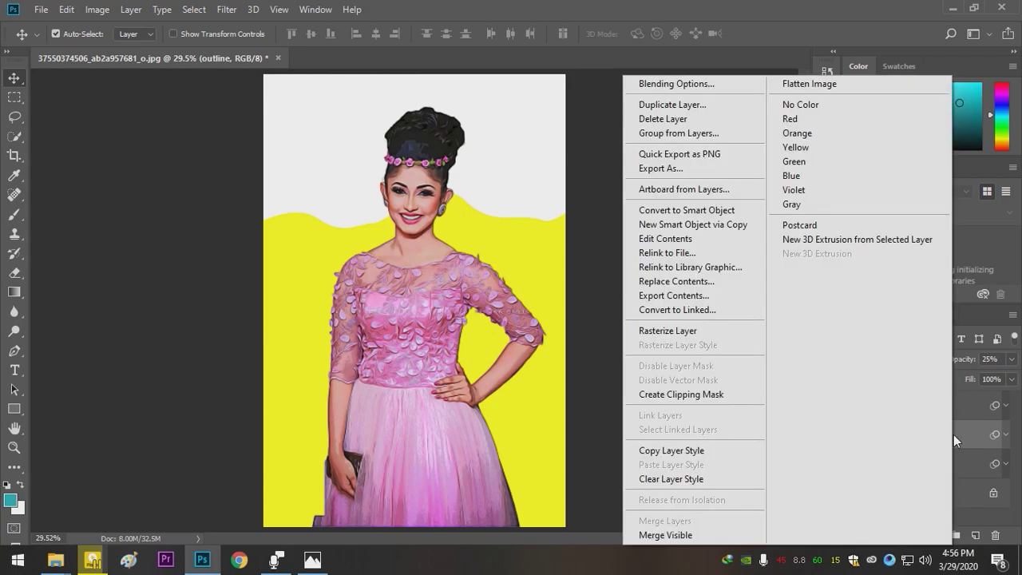
pyautogui.press('Escape')
pyautogui.click(936, 534)
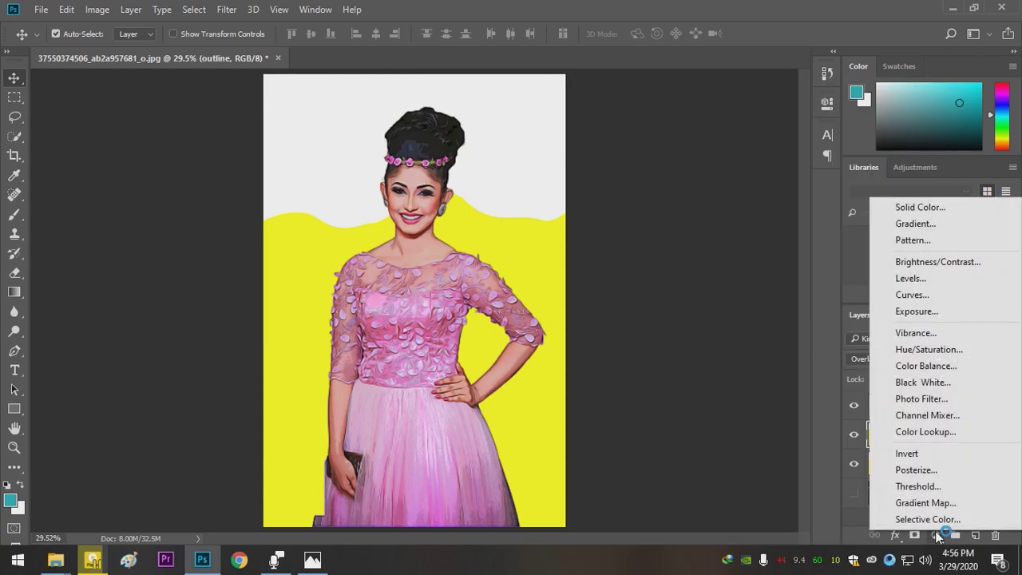
pyautogui.click(862, 521)
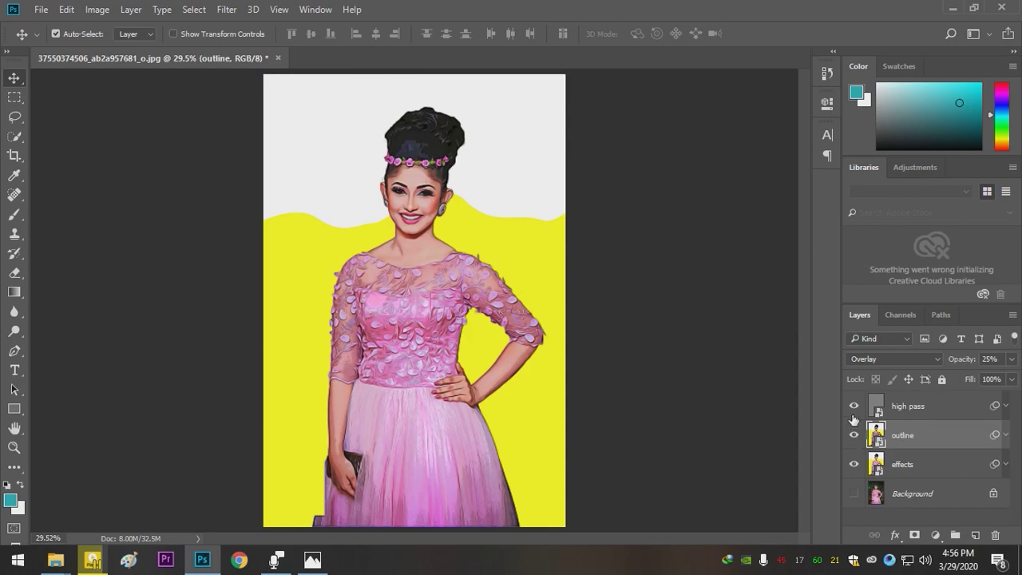
# Select the high pass layer and toggle its visibility repeatedly to examine the sharpening it adds
pyautogui.click(892, 407)
pyautogui.click(854, 406)
pyautogui.click(854, 407)
pyautogui.click(854, 407)
pyautogui.click(855, 406)
pyautogui.click(854, 407)
pyautogui.click(855, 406)
pyautogui.click(854, 406)
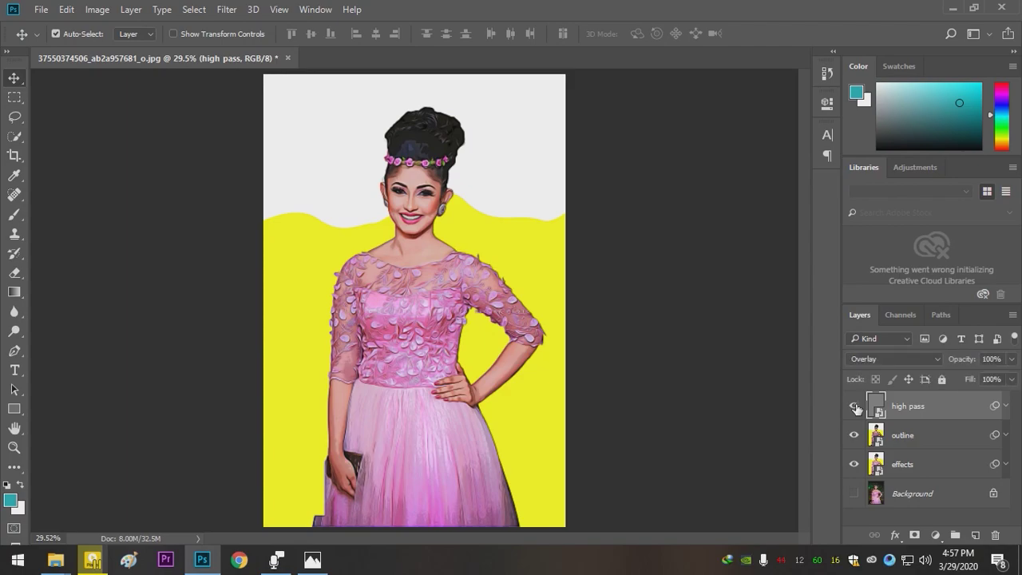
# Add a Levels adjustment above the high pass layer, darkening the midtones slightly and lowering the white input level
pyautogui.click(922, 522)
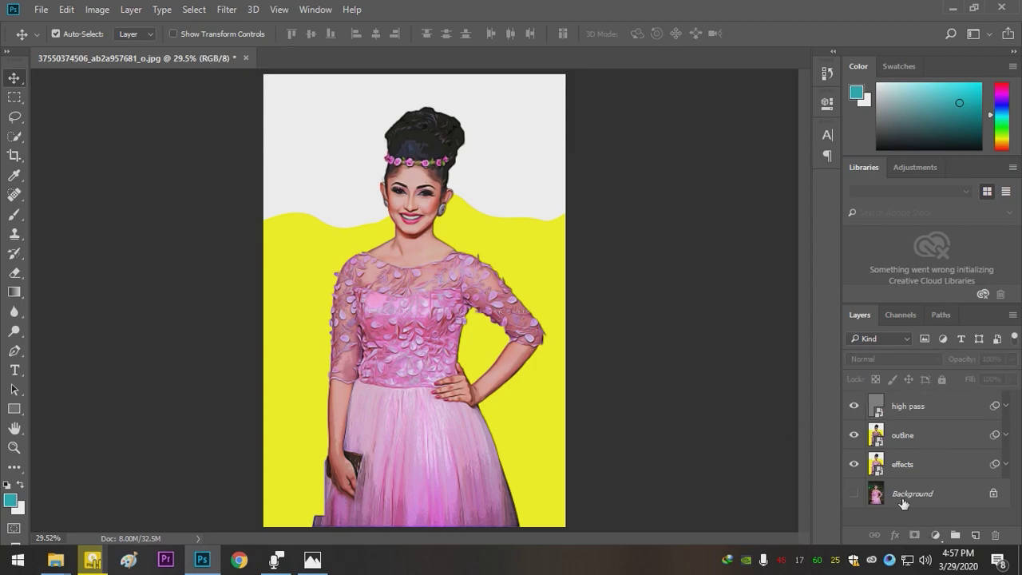
pyautogui.click(937, 534)
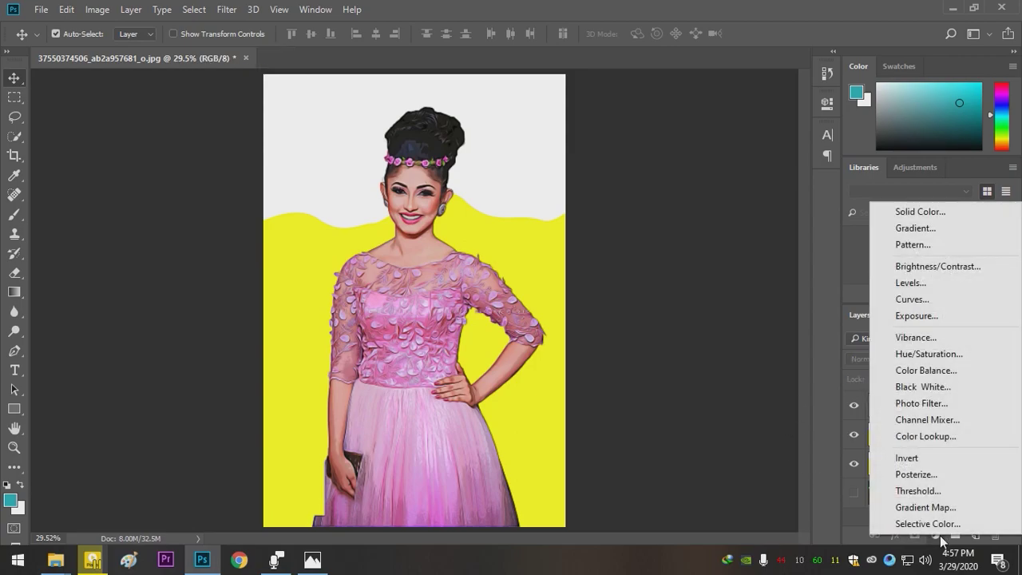
pyautogui.click(922, 284)
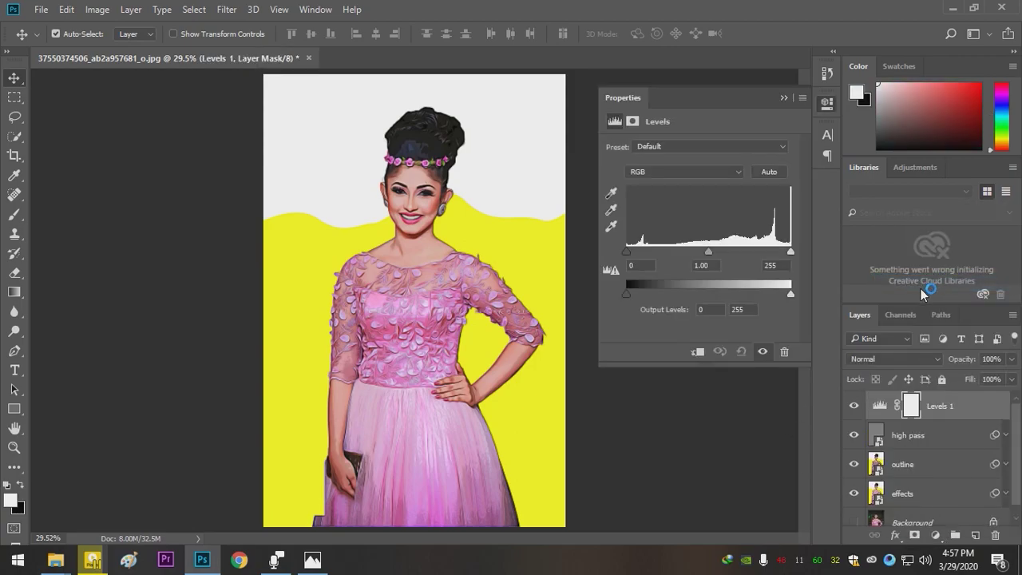
pyautogui.click(13, 447)
pyautogui.moveTo(412, 191); pyautogui.dragTo(412, 192)
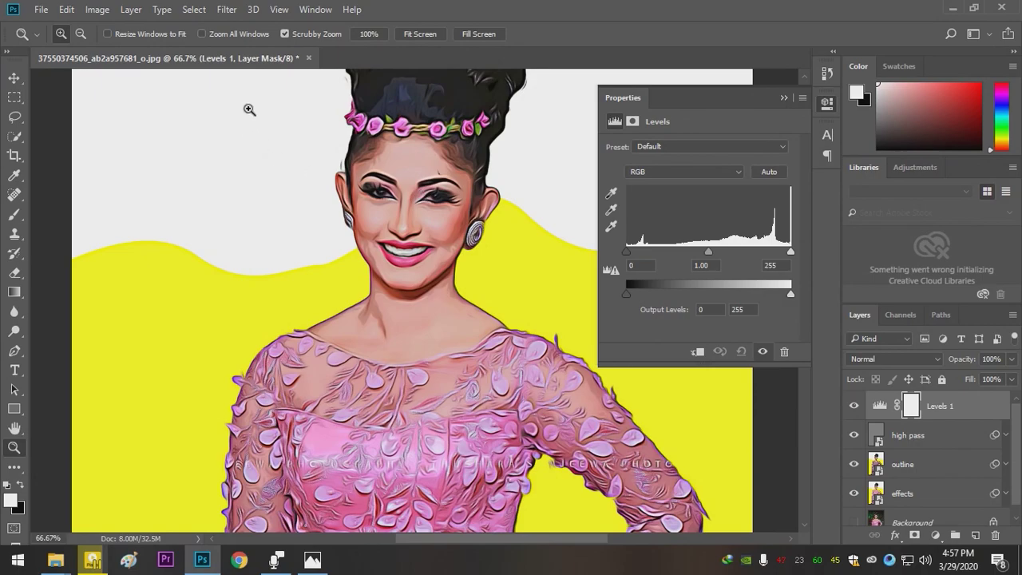
pyautogui.click(13, 78)
pyautogui.moveTo(709, 254); pyautogui.dragTo(720, 250)
pyautogui.moveTo(791, 252); pyautogui.dragTo(775, 252)
pyautogui.click(782, 98)
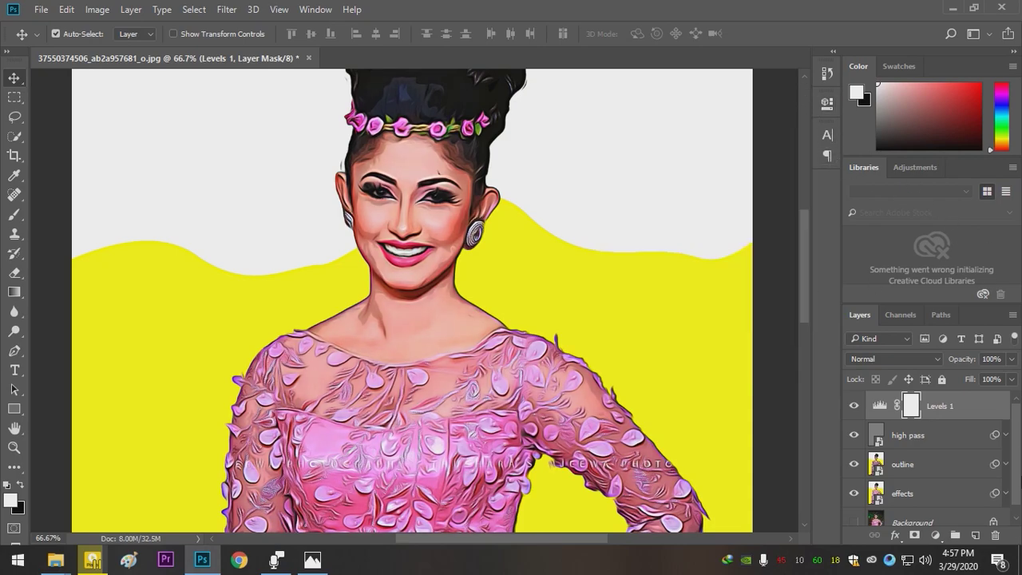
# Add a Vibrance adjustment layer above the Levels layer with Vibrance +17 and Saturation +3
pyautogui.click(936, 535)
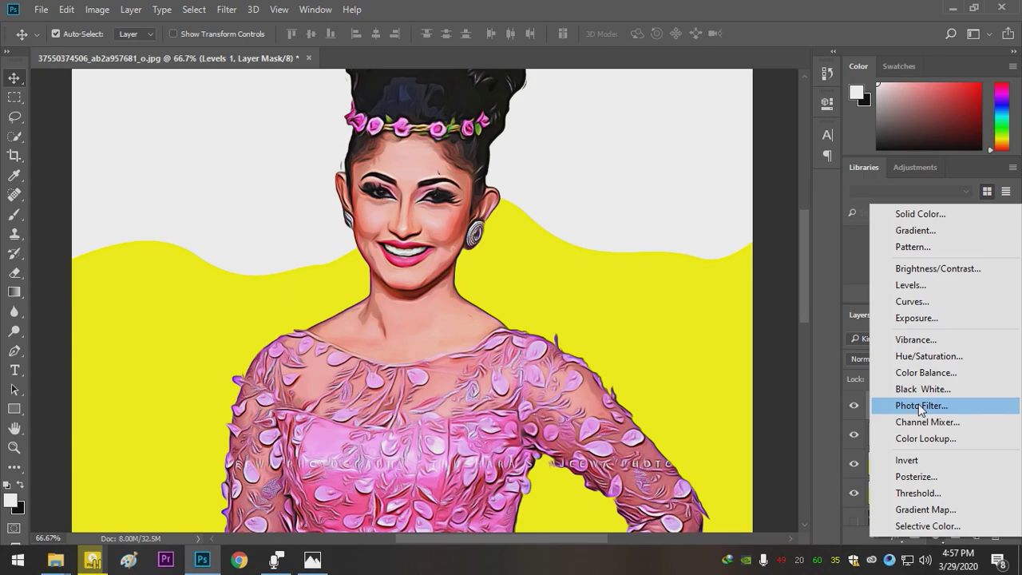
pyautogui.click(924, 339)
pyautogui.moveTo(701, 163); pyautogui.dragTo(701, 192)
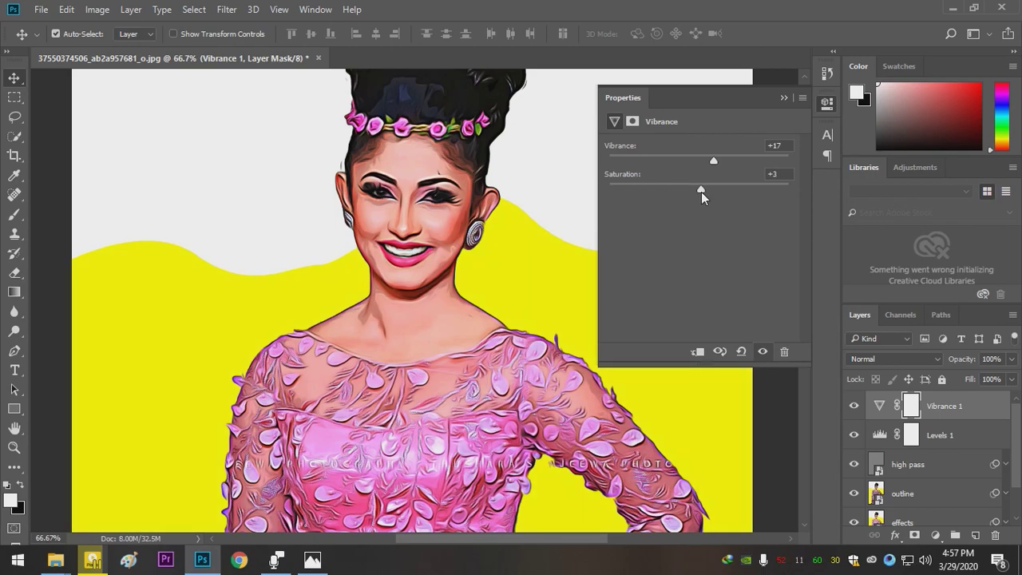
pyautogui.click(784, 98)
# Add a Color Lookup adjustment layer using the 3Strip.look 3DLUT file and set its opacity to 50%
pyautogui.click(937, 535)
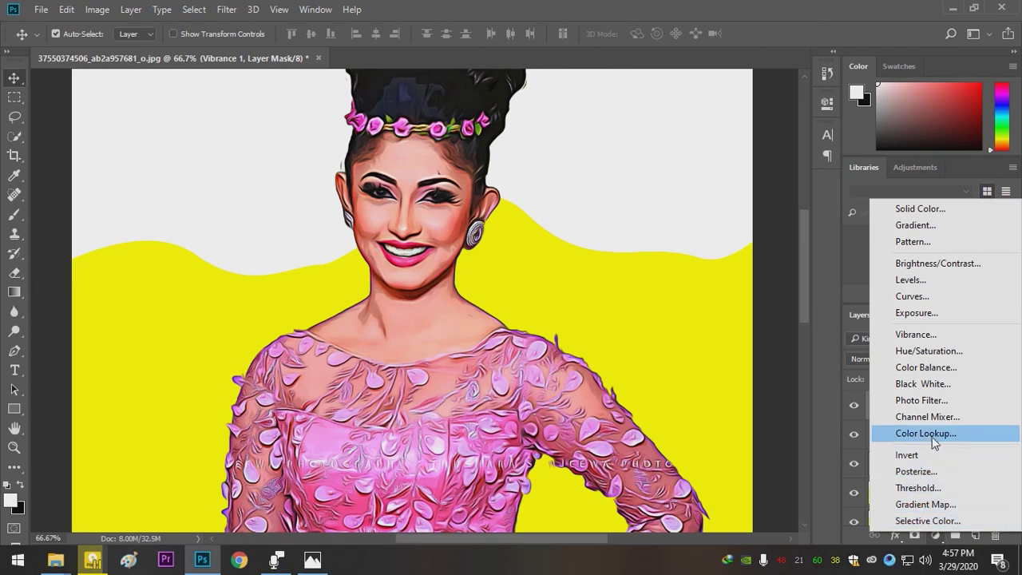
pyautogui.click(928, 368)
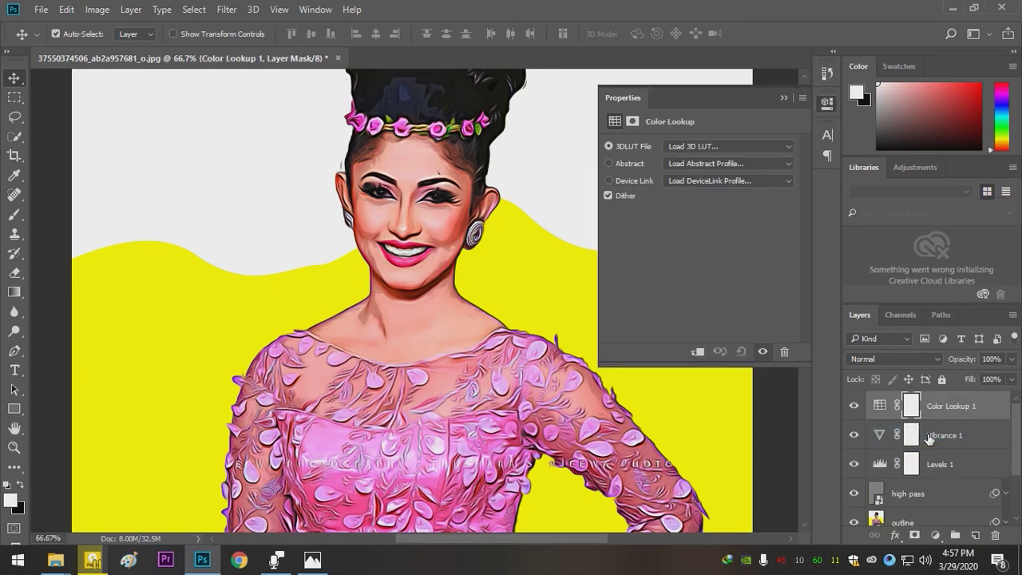
pyautogui.click(700, 149)
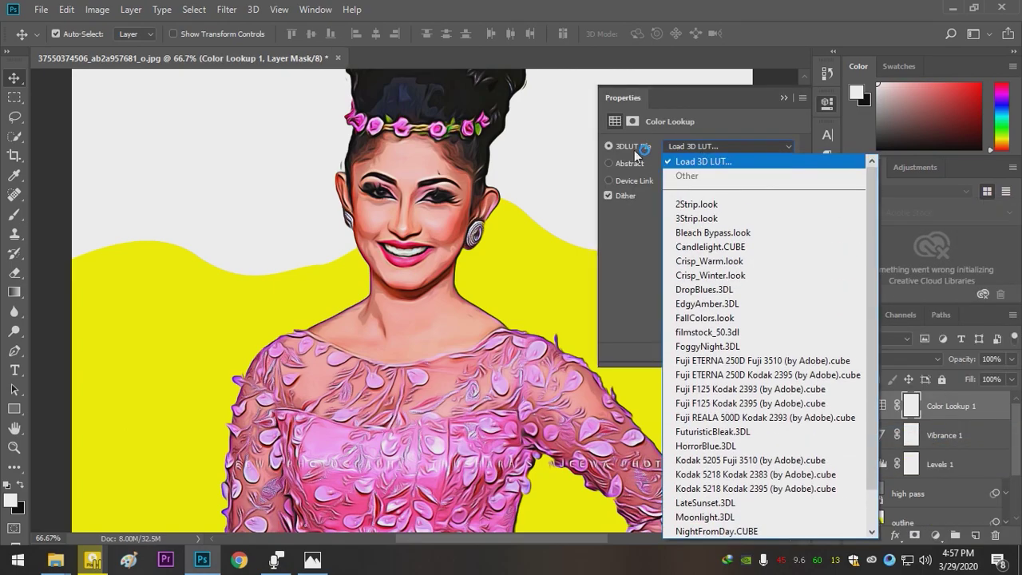
pyautogui.click(690, 219)
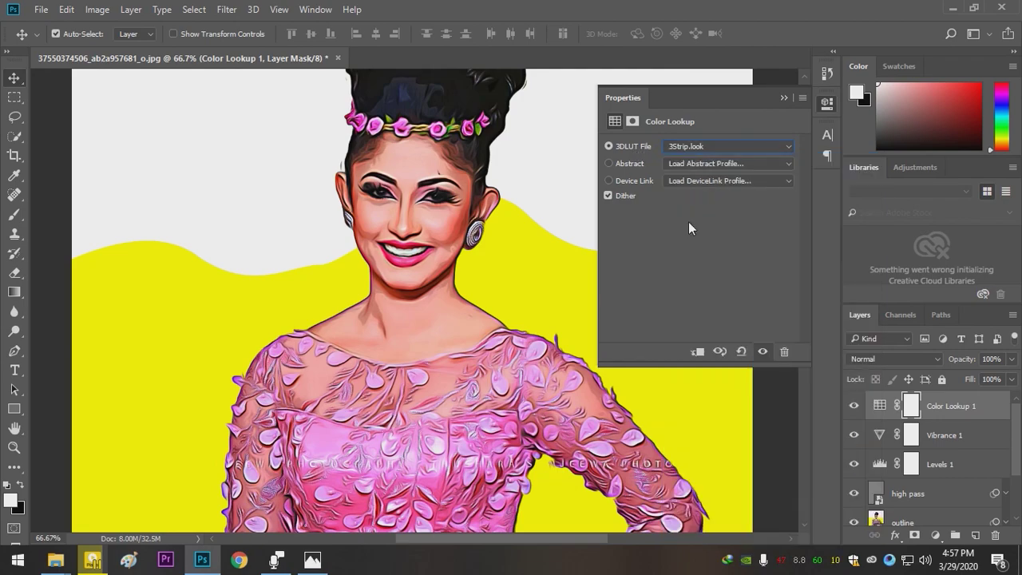
pyautogui.click(782, 96)
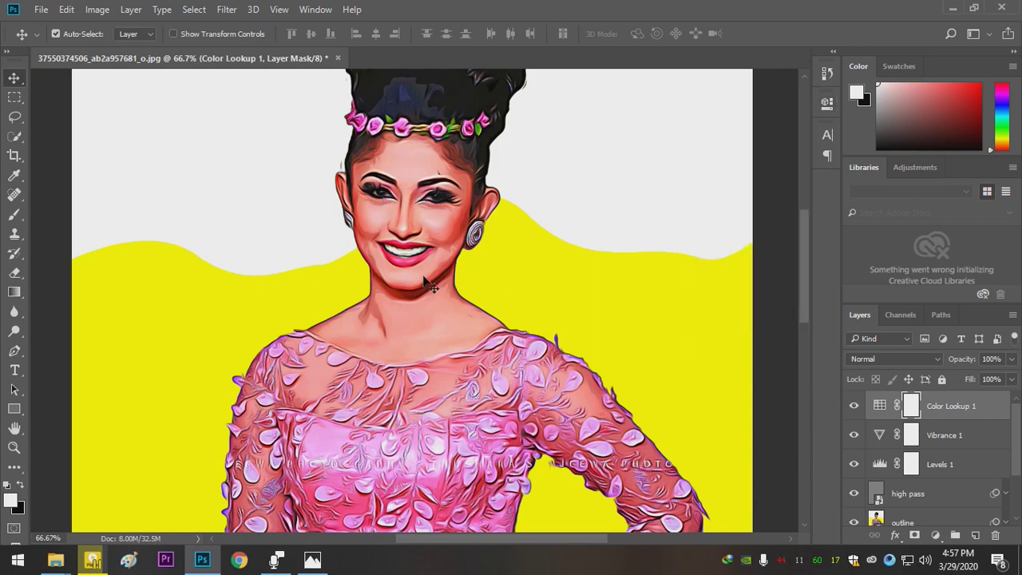
pyautogui.click(982, 365)
pyautogui.write('50')
# Group all layers above the Background, from Color Lookup 1 down to effects, into one layer group
pyautogui.click(14, 447)
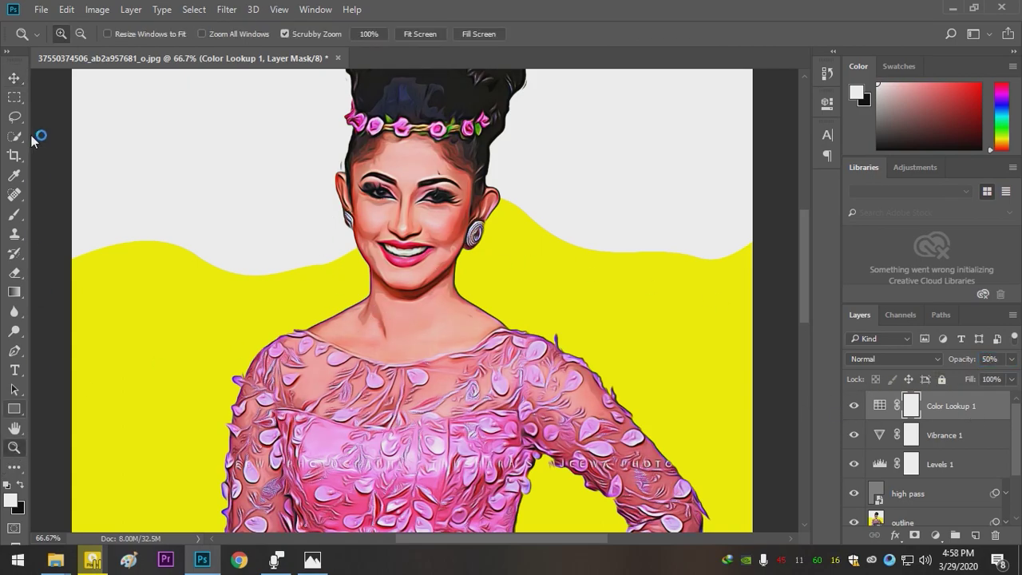
pyautogui.click(80, 33)
pyautogui.moveTo(463, 361); pyautogui.dragTo(445, 342)
pyautogui.moveTo(802, 299); pyautogui.dragTo(807, 348)
pyautogui.moveTo(607, 367); pyautogui.dragTo(541, 333)
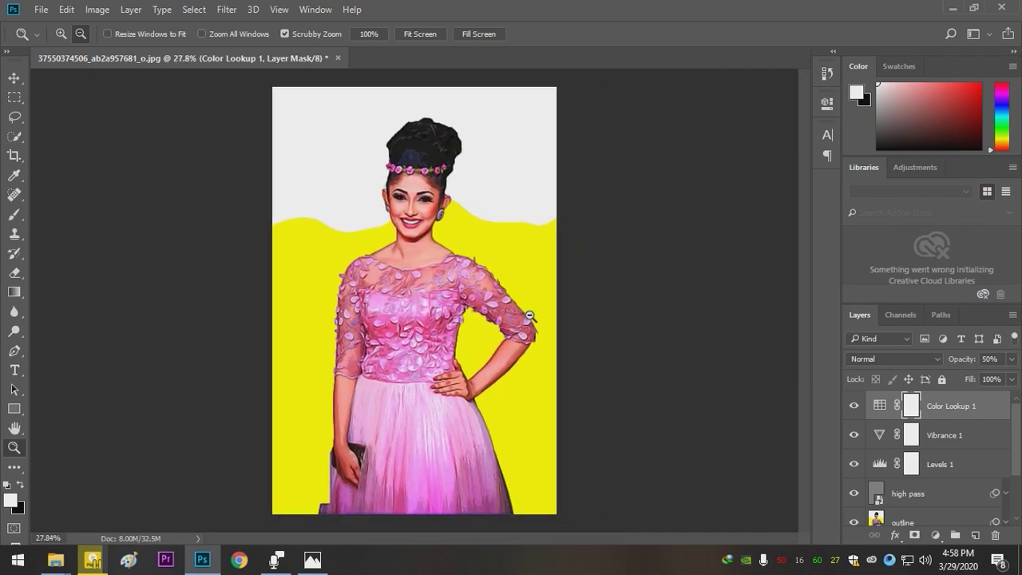
pyautogui.click(14, 77)
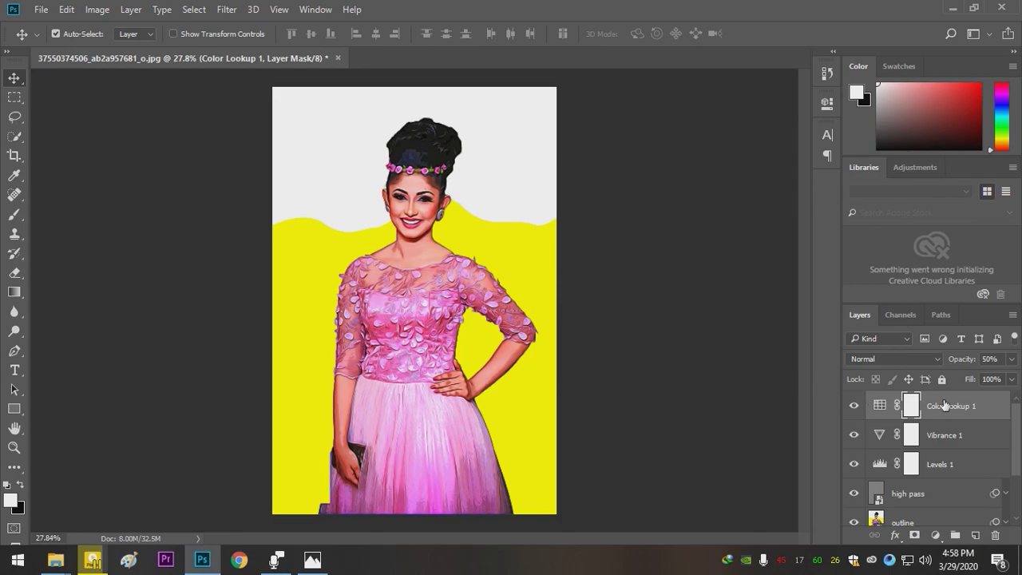
pyautogui.click(967, 425)
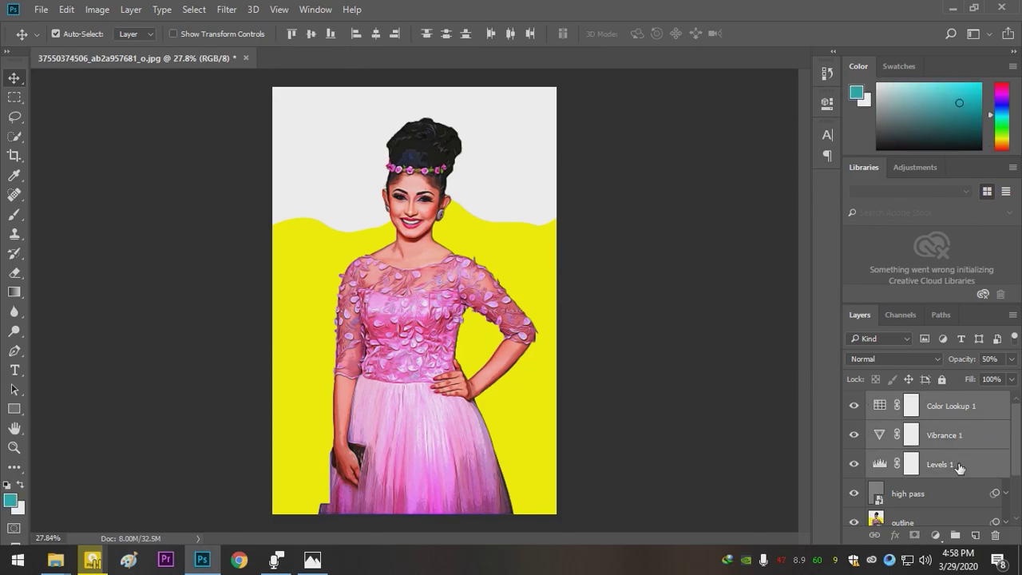
pyautogui.scroll(-3, 1007, 475)
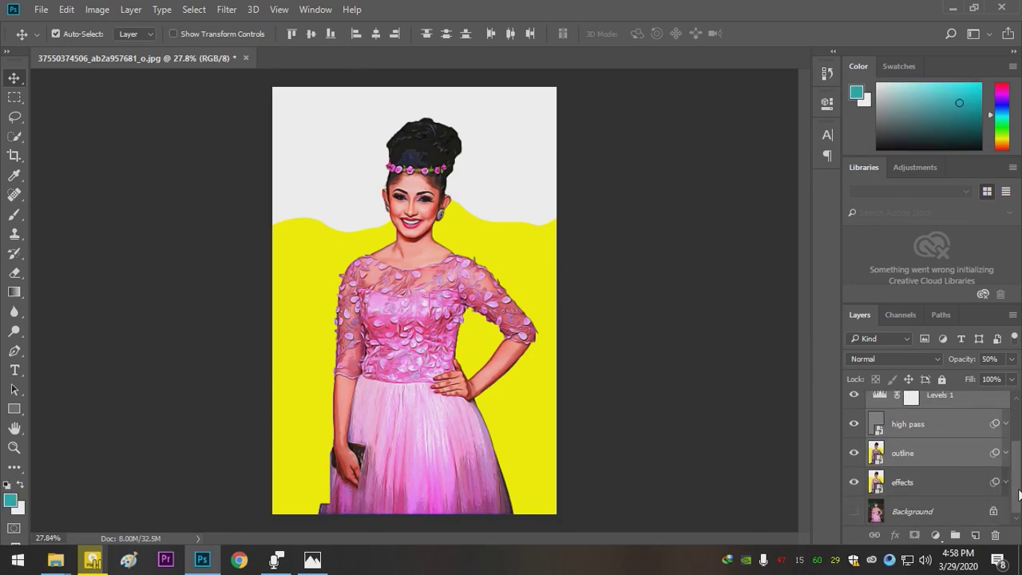
pyautogui.moveTo(945, 435); pyautogui.dragTo(955, 535)
pyautogui.click(907, 469)
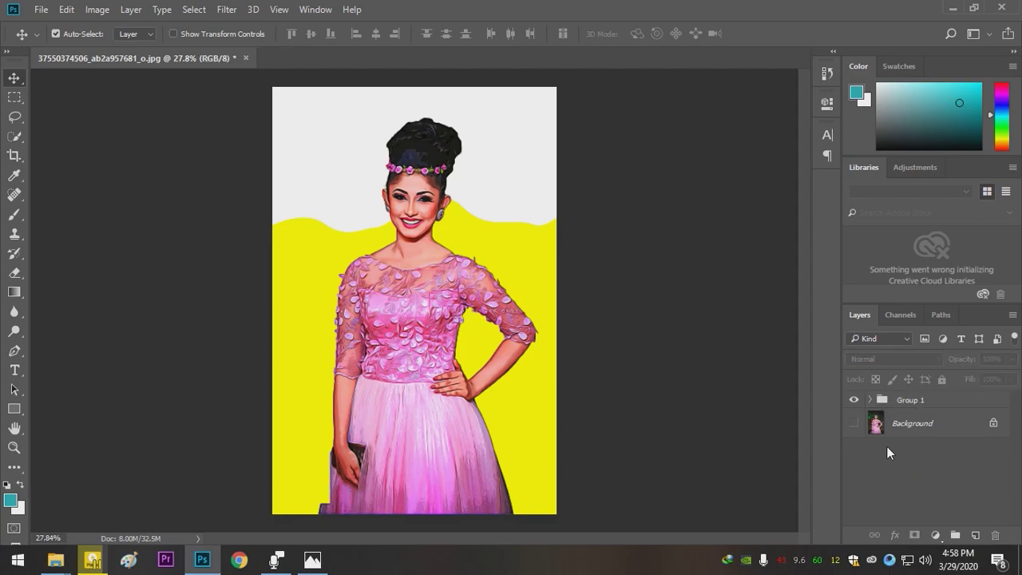
# Make the Background layer visible and toggle Group 1 to compare the original photo with the cartoon
pyautogui.click(854, 423)
pyautogui.click(854, 400)
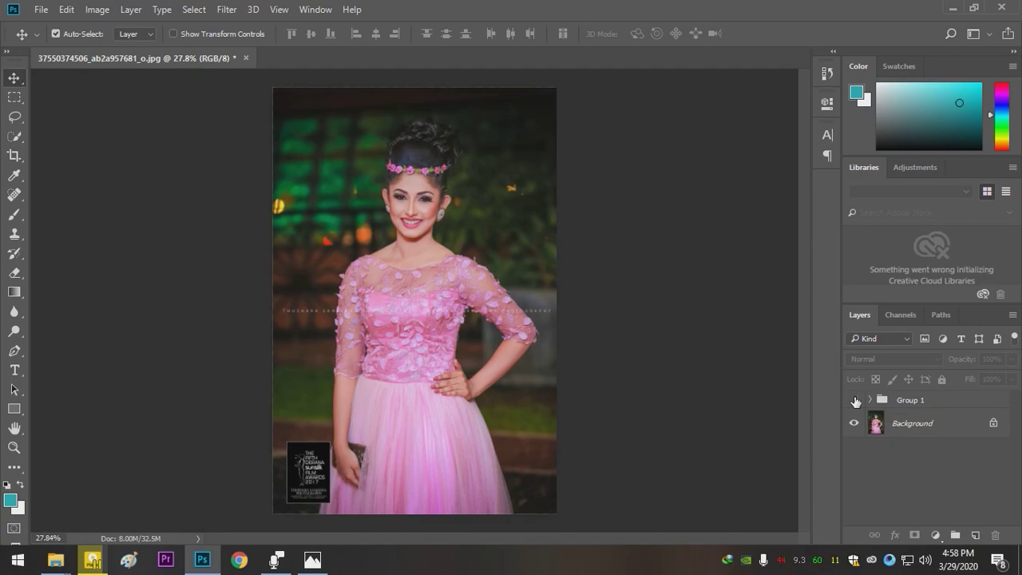
pyautogui.click(855, 400)
pyautogui.click(855, 400)
pyautogui.click(854, 400)
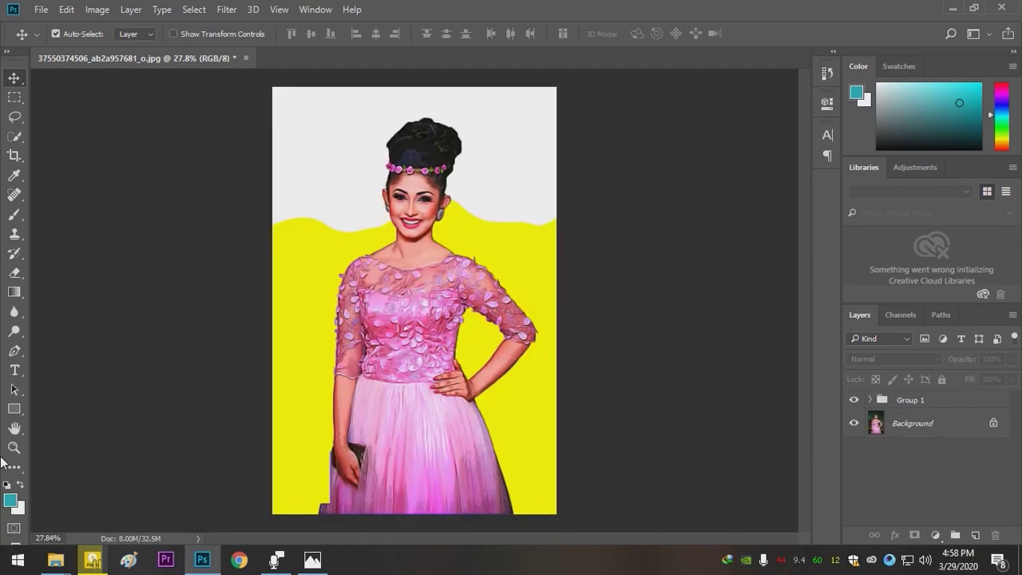
# Examine the woman's face up close in the original photo and the cartoon by toggling Group 1's visibility repeatedly
pyautogui.click(13, 447)
pyautogui.moveTo(399, 194); pyautogui.dragTo(462, 369)
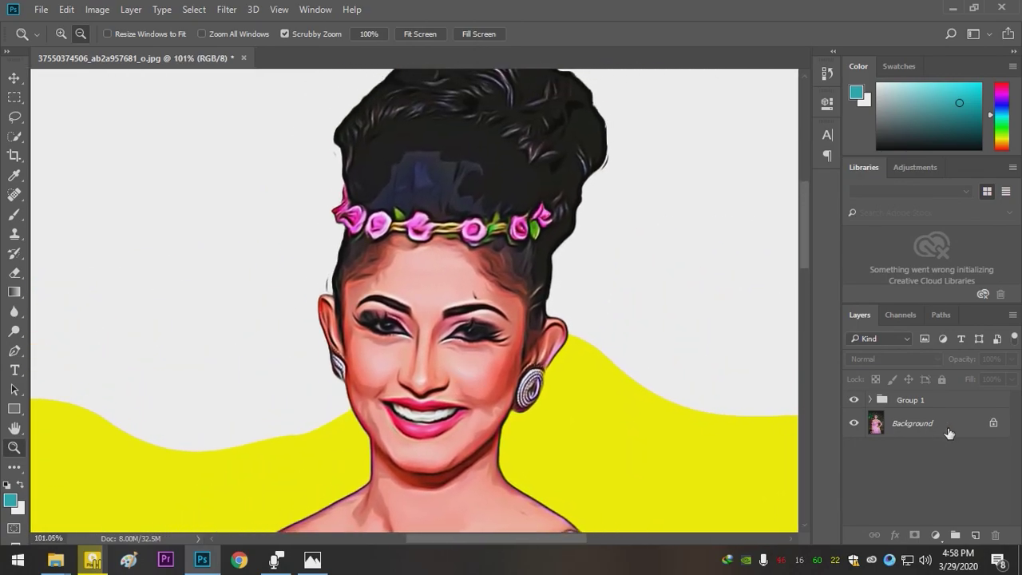
pyautogui.click(852, 400)
pyautogui.click(853, 401)
pyautogui.click(852, 400)
pyautogui.click(853, 401)
pyautogui.click(853, 401)
pyautogui.click(853, 401)
pyautogui.click(853, 401)
pyautogui.click(853, 401)
pyautogui.click(853, 400)
pyautogui.click(852, 400)
pyautogui.click(852, 401)
pyautogui.click(852, 401)
pyautogui.moveTo(485, 249); pyautogui.dragTo(419, 249)
pyautogui.moveTo(463, 291); pyautogui.dragTo(425, 284)
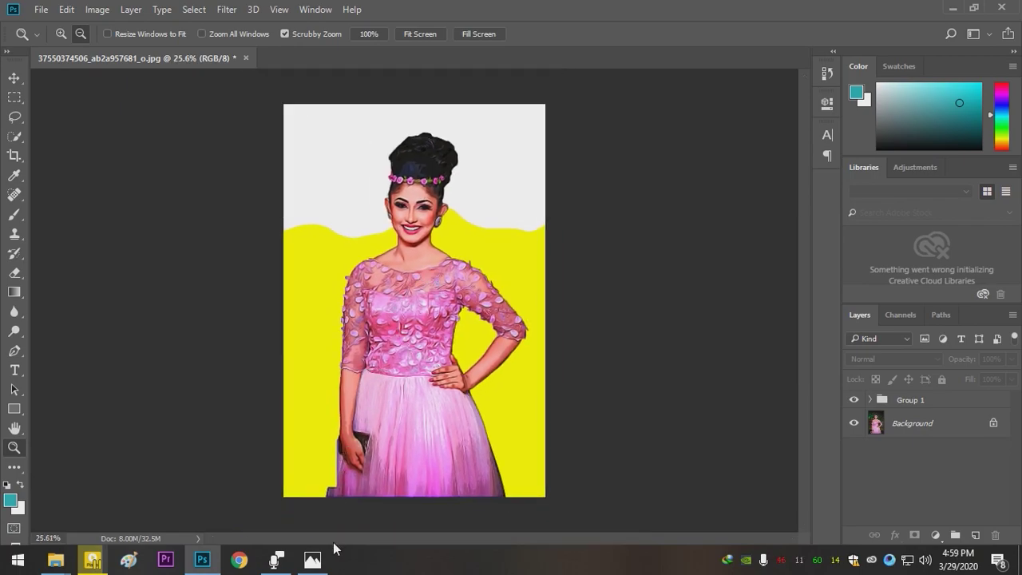
# Switch to the Photos app and examine the finished sample cartoon portraits of the man and the woman with the red scarf
pyautogui.click(312, 559)
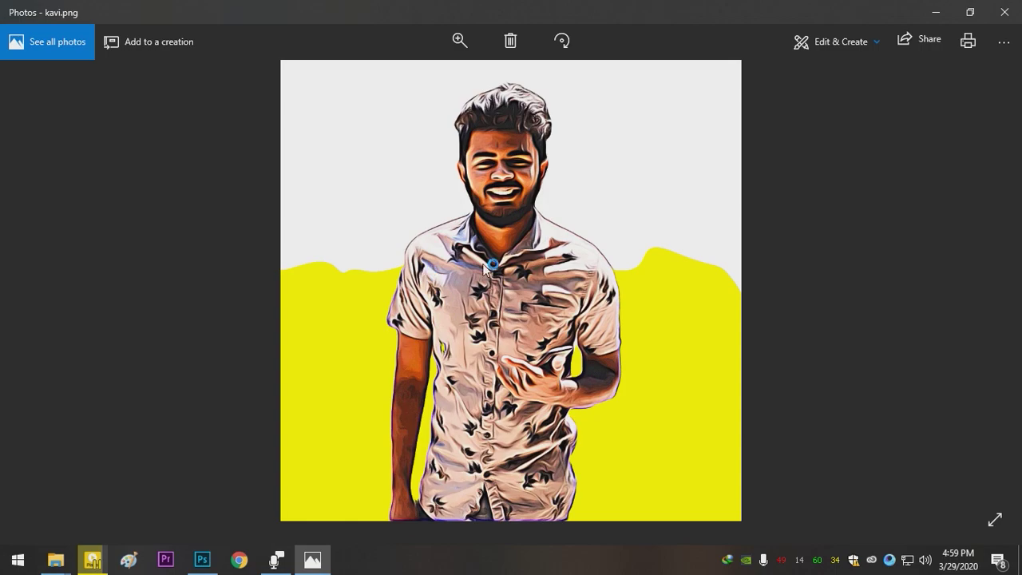
pyautogui.scroll(-1, 482, 270)
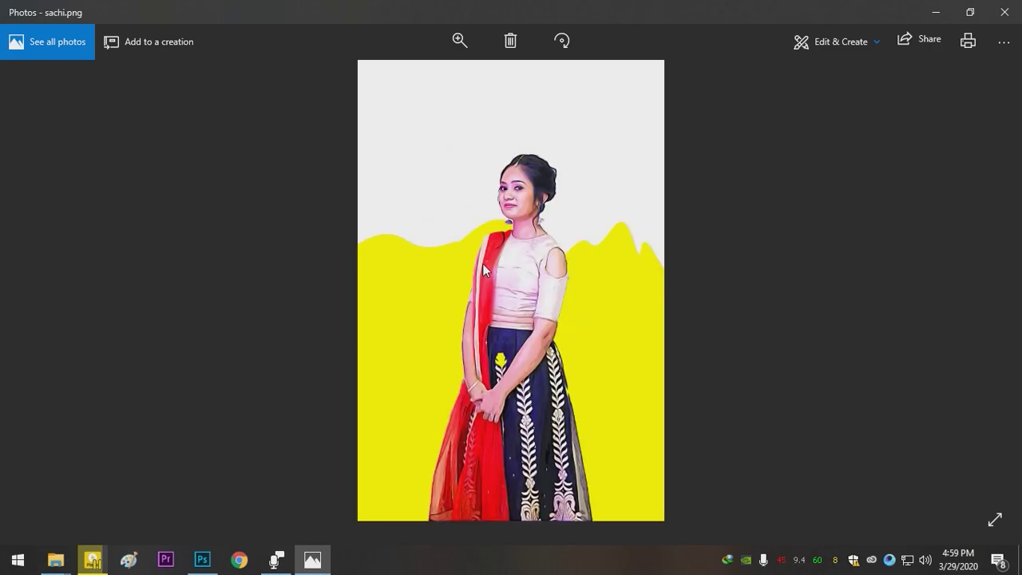
pyautogui.scroll(2, 535, 401)
pyautogui.scroll(-2, 534, 401)
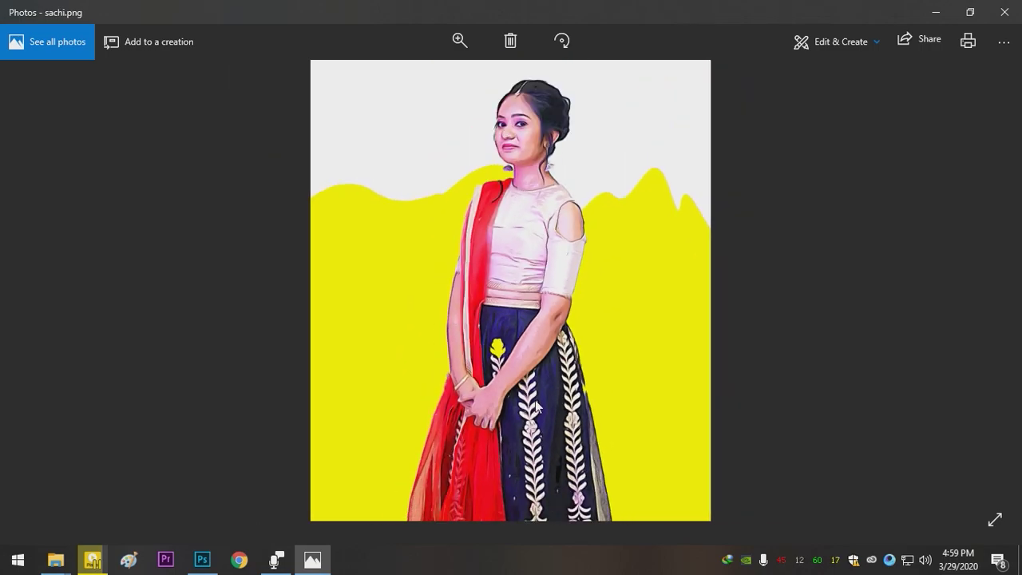
pyautogui.click(460, 40)
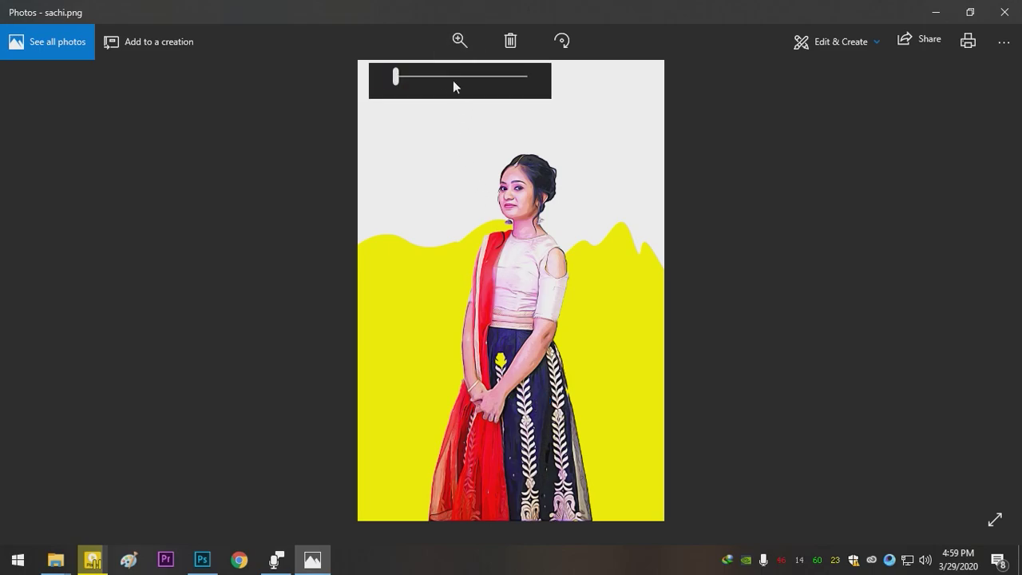
pyautogui.click(466, 79)
pyautogui.moveTo(447, 160); pyautogui.dragTo(388, 8)
pyautogui.scroll(2, 535, 269)
pyautogui.scroll(-3, 701, 297)
pyautogui.press('Left')
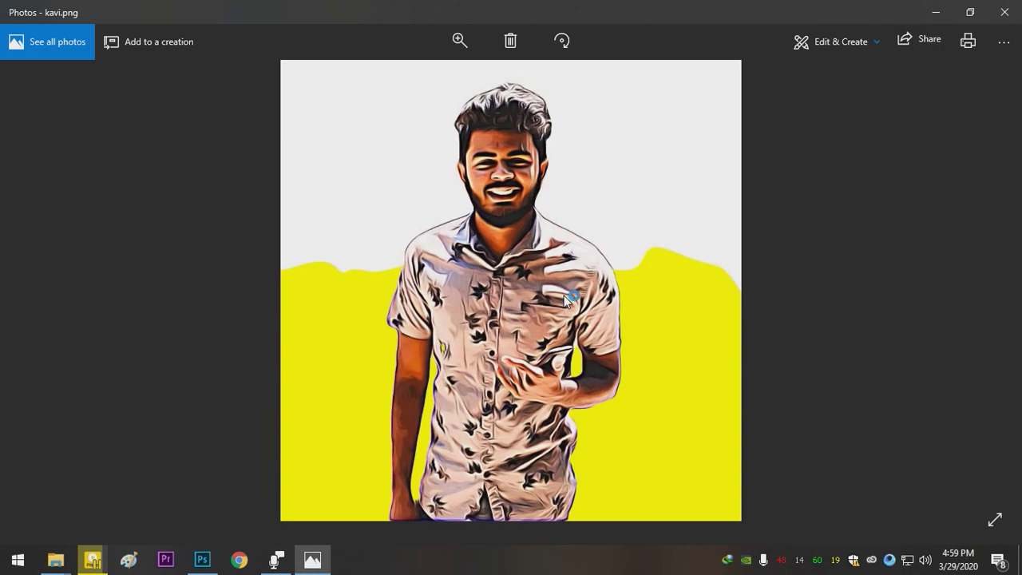
# Switch back to Photoshop and activate the Pen tool in Shape mode
pyautogui.click(202, 558)
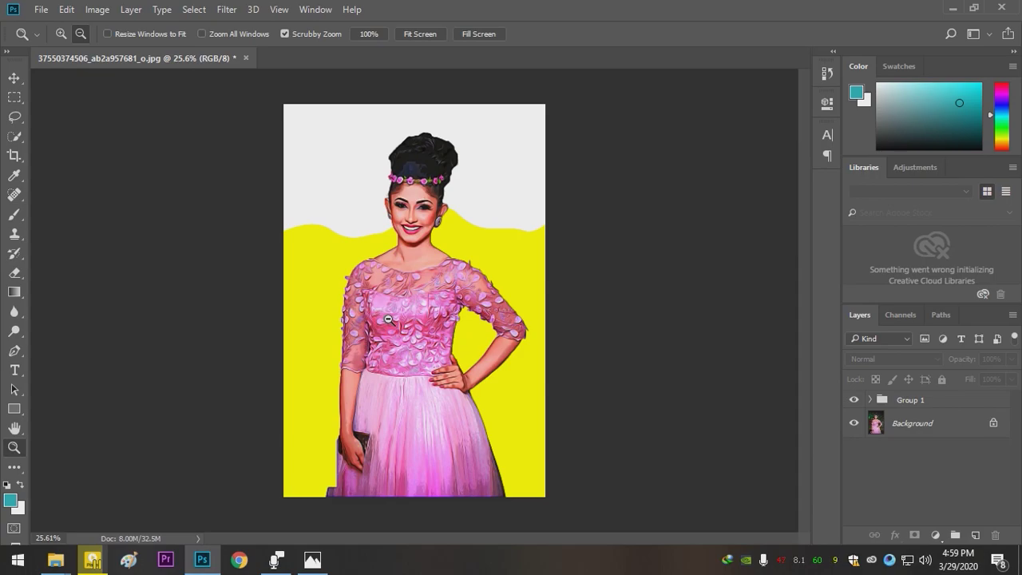
pyautogui.click(15, 351)
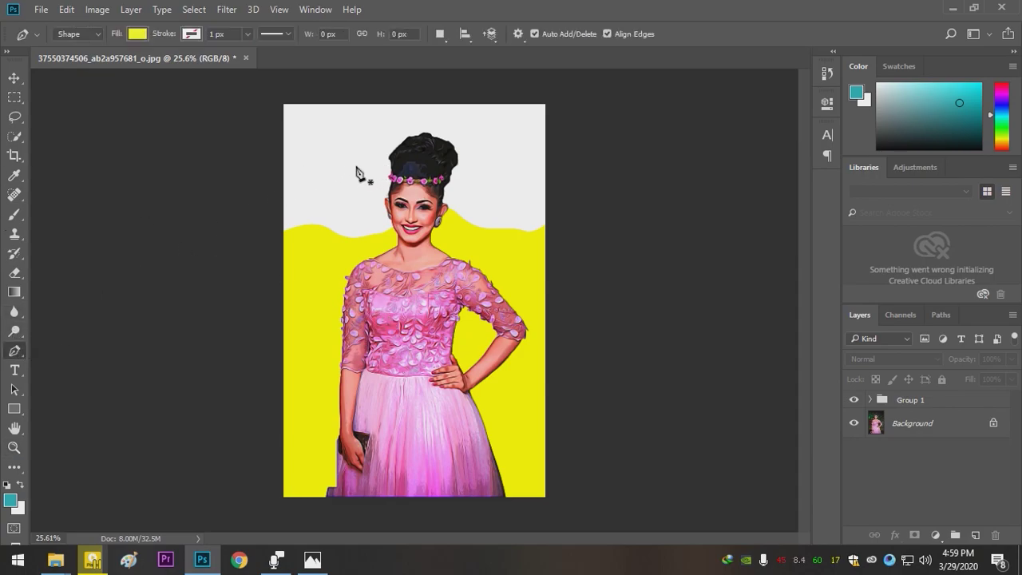